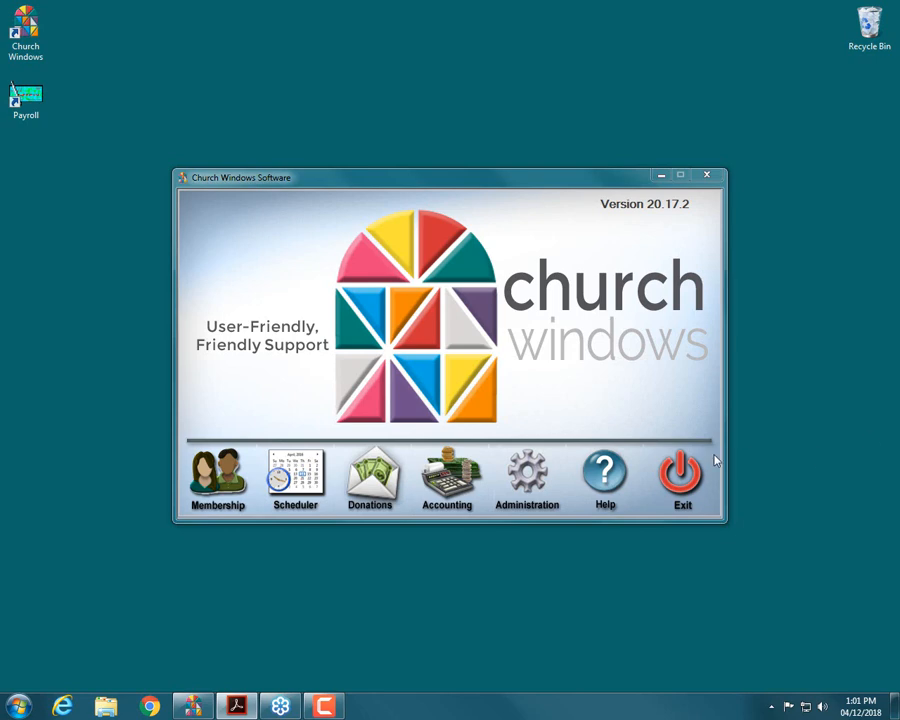
Open the List Account Balances report from the lists and labels reports of the Donations module
{"action": "left_click", "coordinate": [359, 484]}
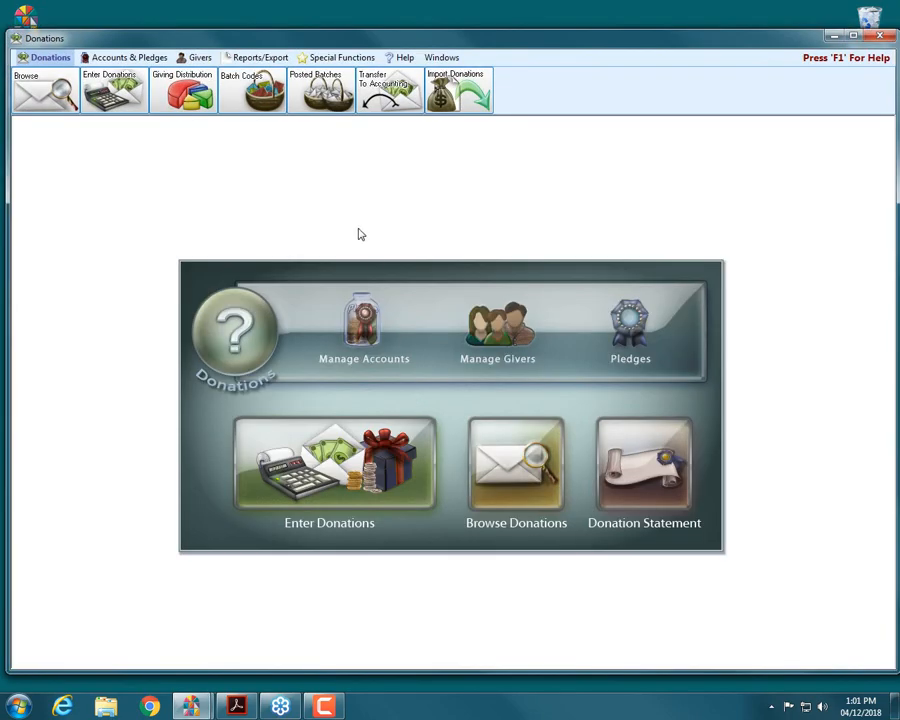
{"action": "left_click", "coordinate": [262, 60]}
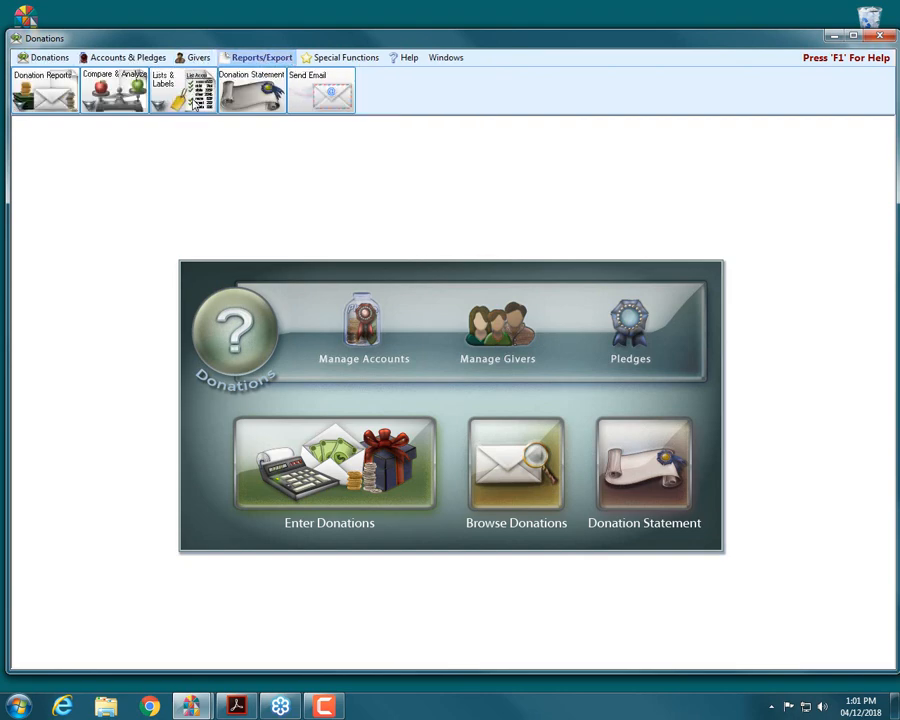
{"action": "left_click", "coordinate": [172, 106]}
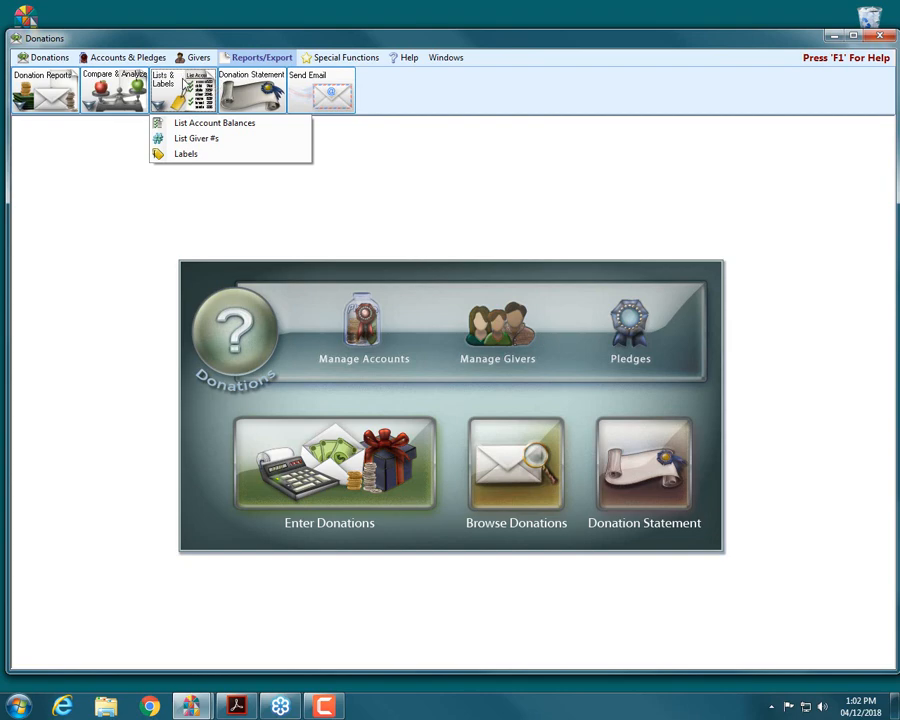
{"action": "left_click", "coordinate": [195, 126]}
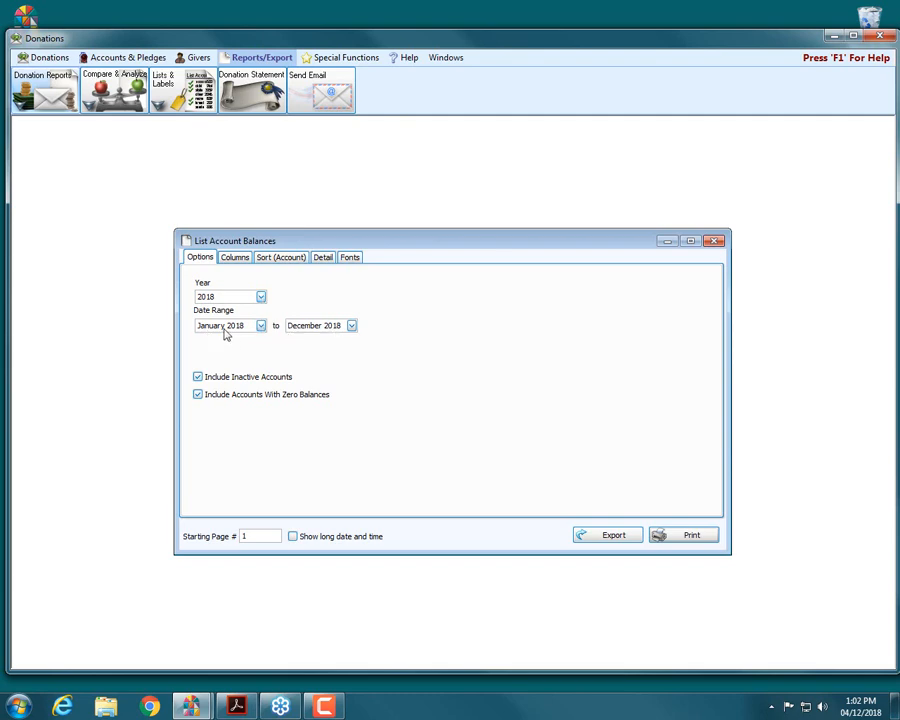
Limit the account balances report to January 2018 by setting the date range's end month to January 2018
{"action": "left_click", "coordinate": [261, 327]}
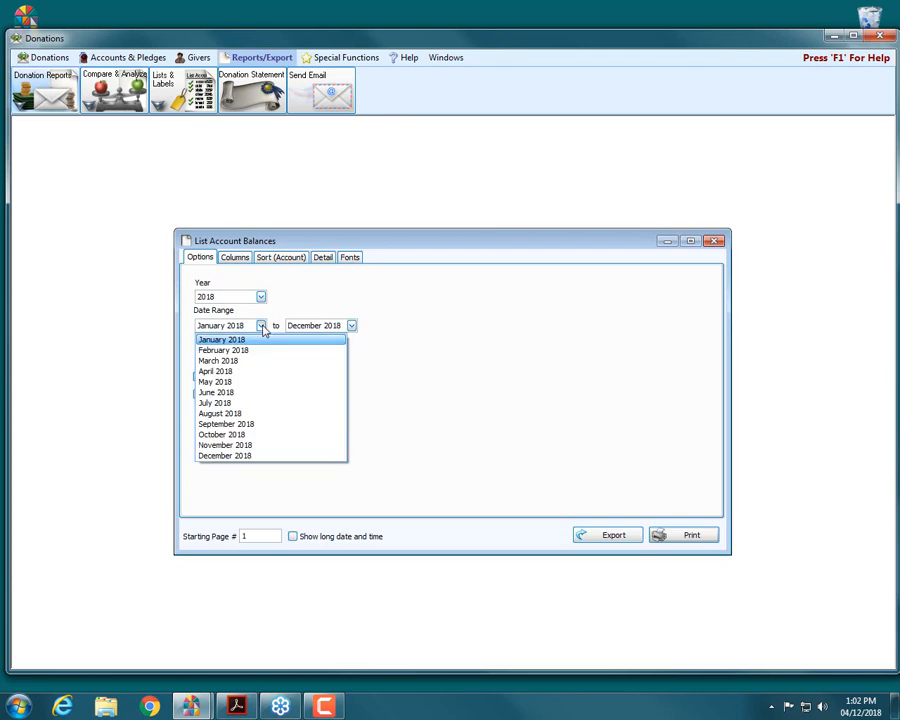
{"action": "left_click", "coordinate": [261, 327]}
{"action": "left_click", "coordinate": [352, 328]}
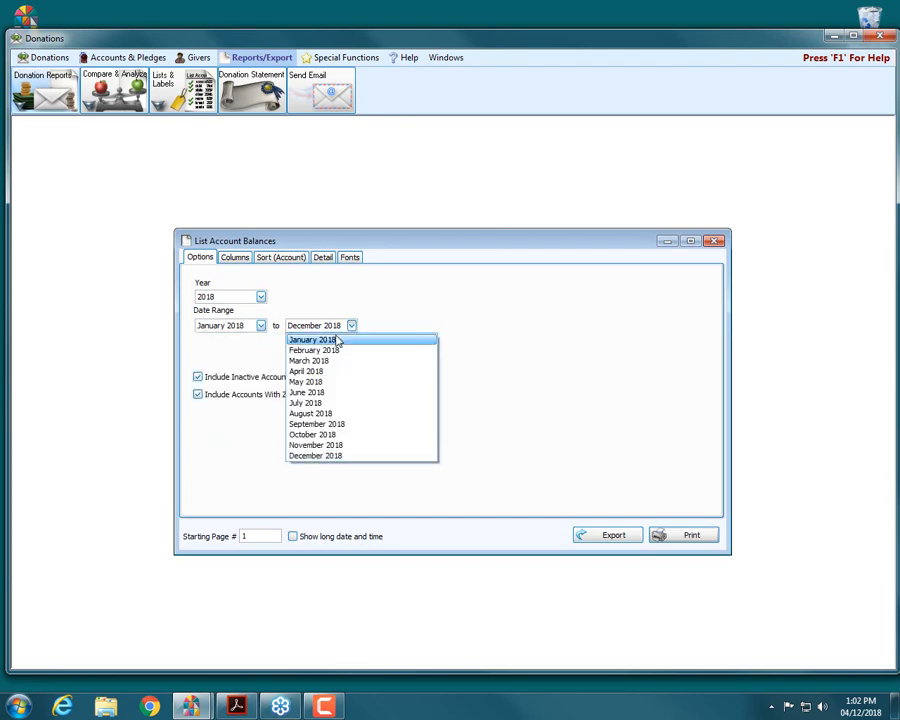
{"action": "left_click", "coordinate": [338, 341]}
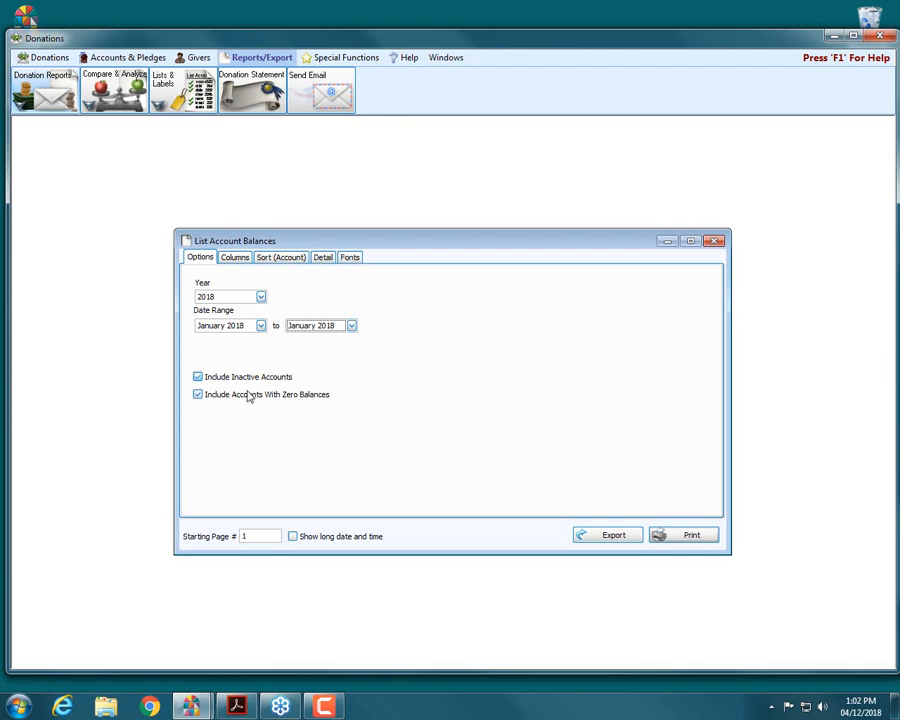
Try to preview the January 2018 account balances report, try to bring its Preview window forward, and close that window
{"action": "left_click", "coordinate": [695, 540]}
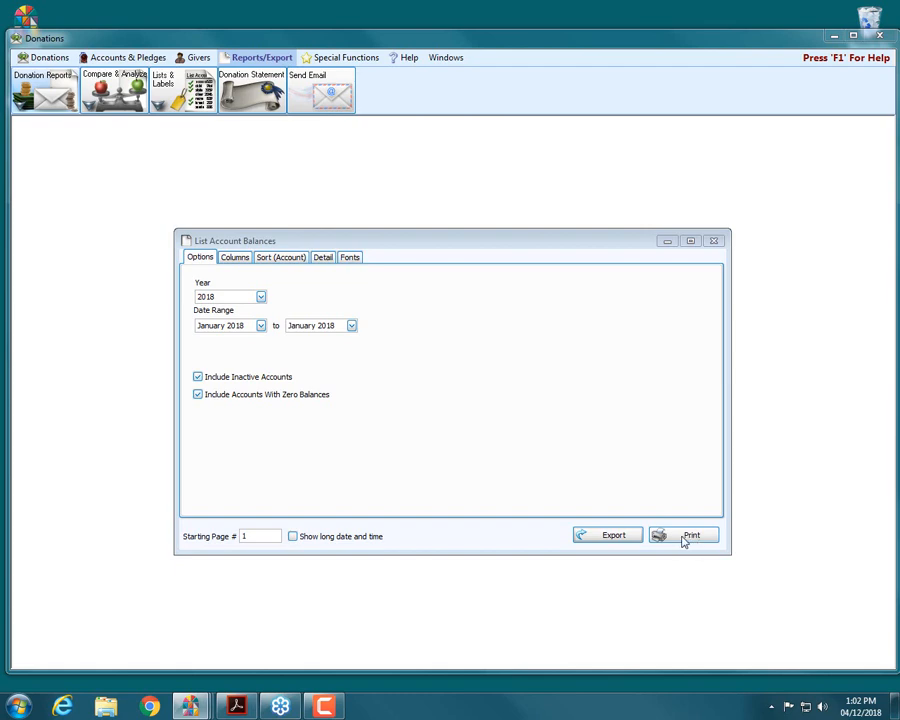
{"action": "mouse_move", "coordinate": [183, 710]}
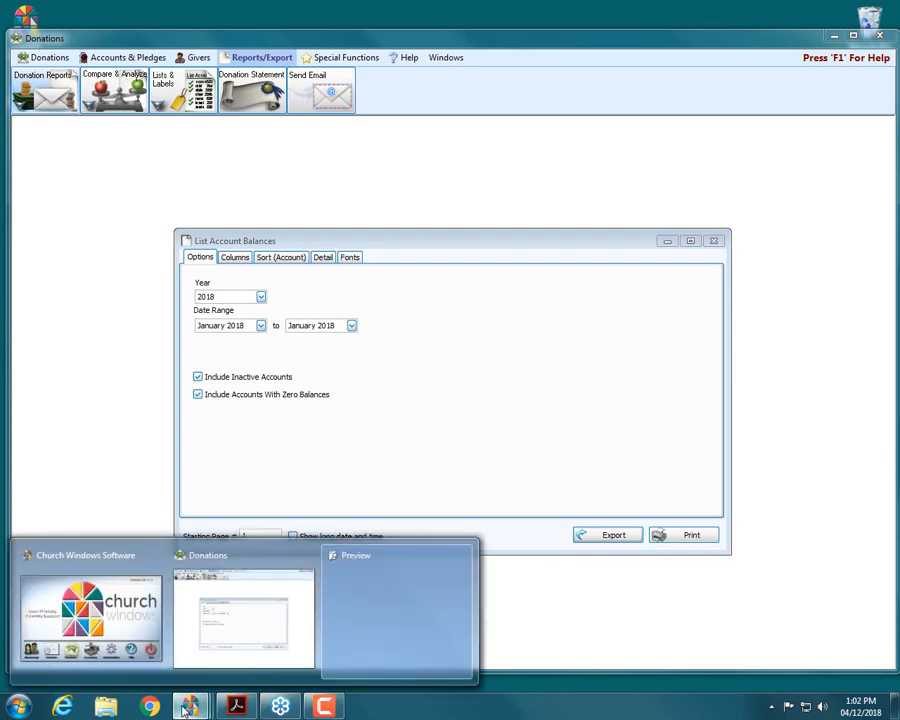
{"action": "left_click", "coordinate": [335, 655]}
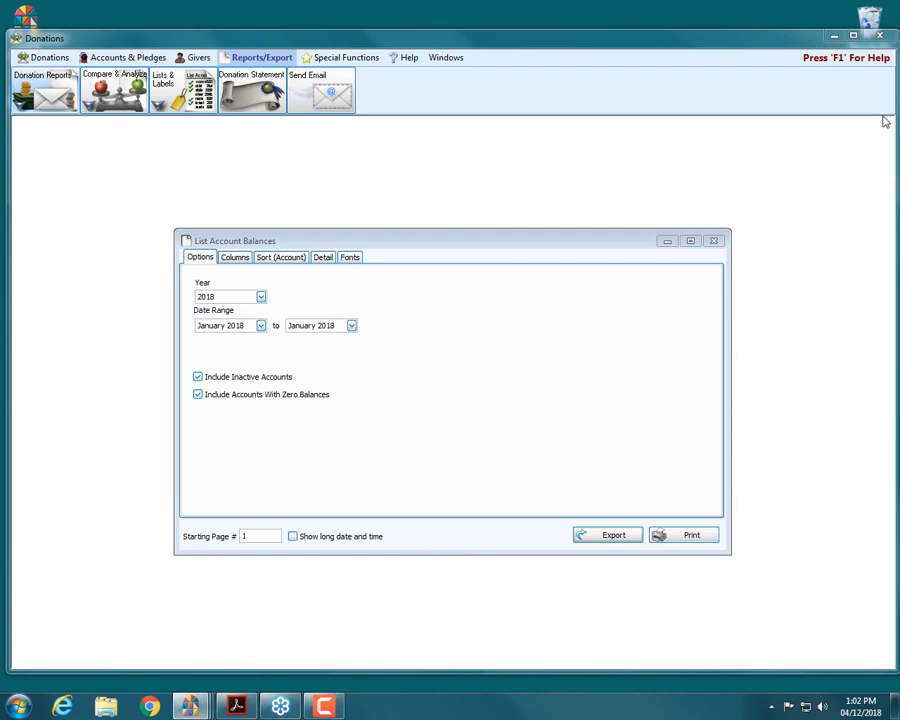
{"action": "right_click", "coordinate": [193, 705]}
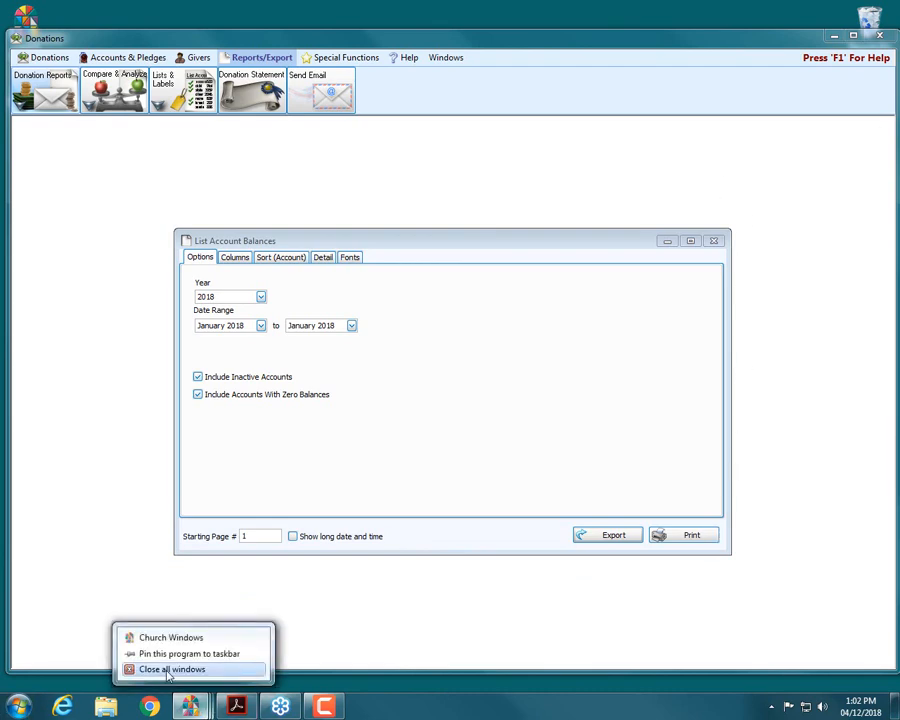
{"action": "left_click", "coordinate": [190, 708]}
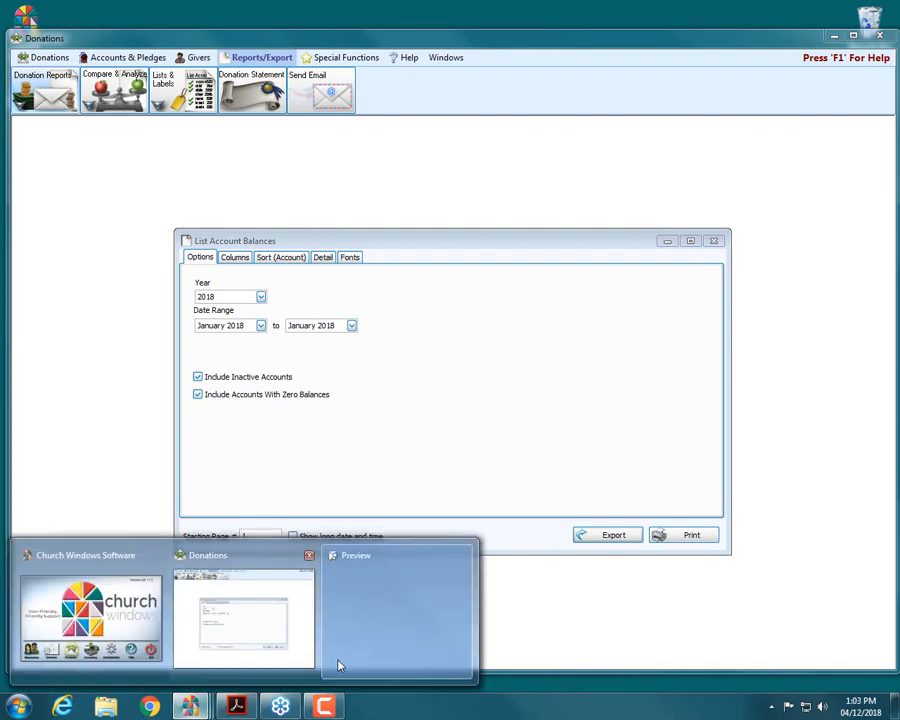
{"action": "left_click", "coordinate": [372, 653]}
{"action": "mouse_move", "coordinate": [187, 706]}
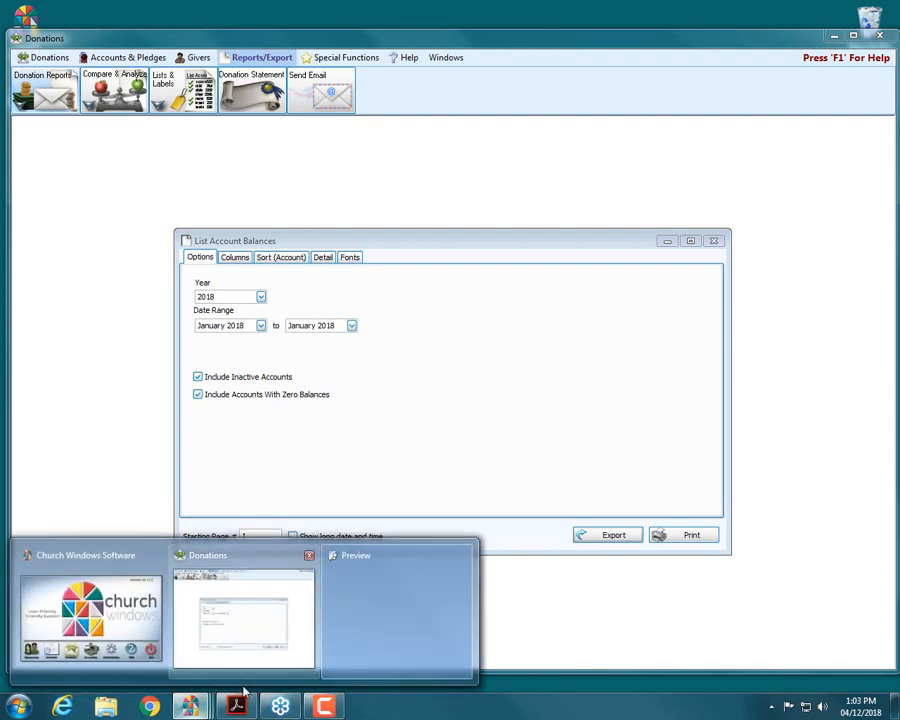
{"action": "right_click", "coordinate": [393, 632]}
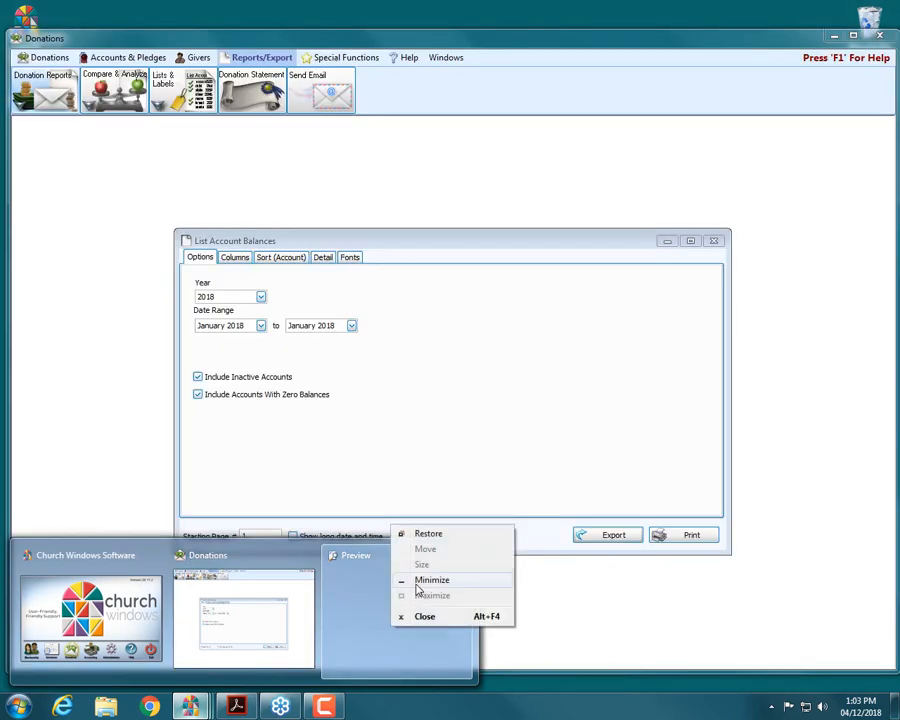
{"action": "left_click", "coordinate": [422, 615]}
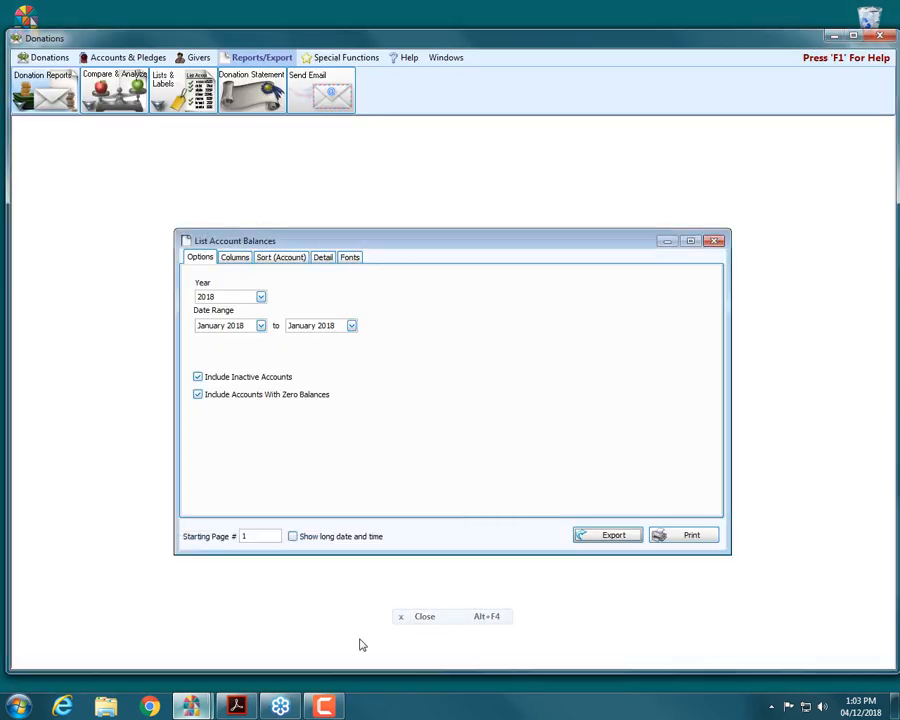
Preview the January 2018 account balances report, review the balances on both pages, and close the preview
{"action": "left_click", "coordinate": [708, 538]}
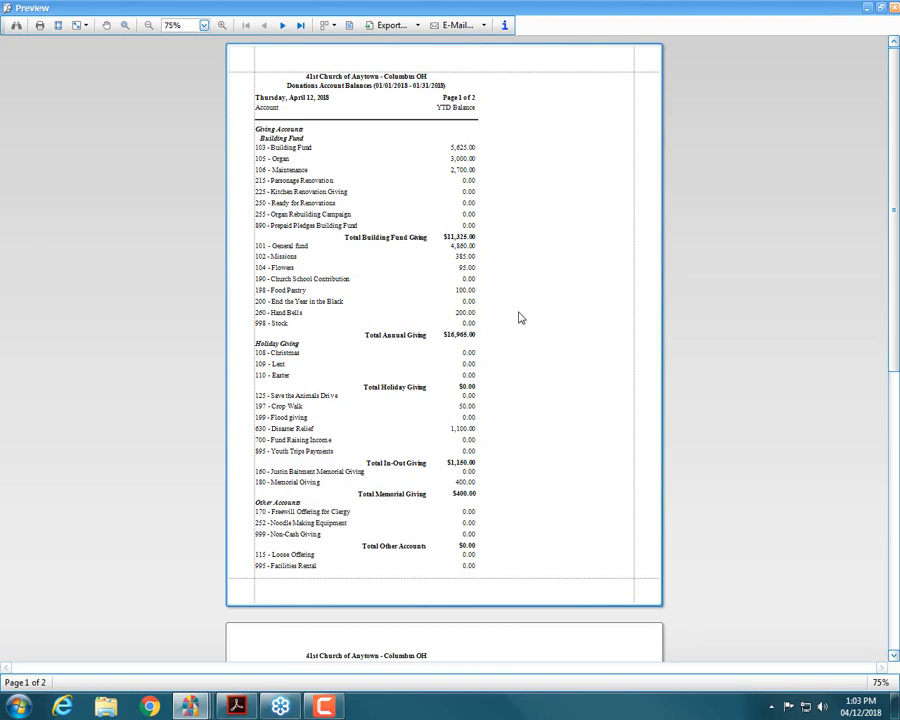
{"action": "scroll", "coordinate": [518, 316], "scroll_direction": "down", "scroll_amount": 2}
{"action": "scroll", "coordinate": [516, 315], "scroll_direction": "down", "scroll_amount": 2}
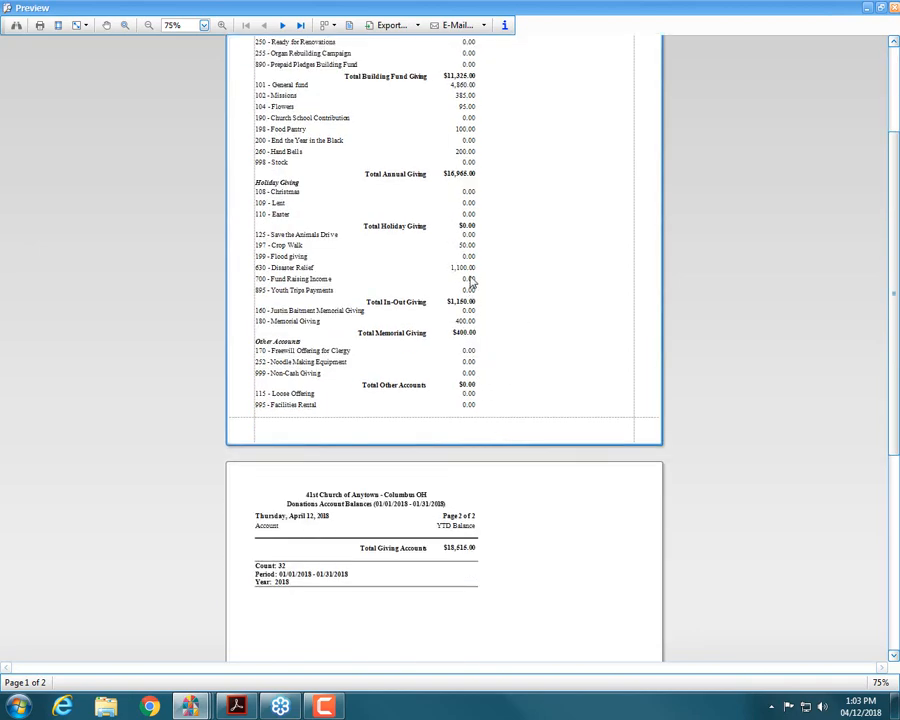
{"action": "left_click", "coordinate": [893, 12]}
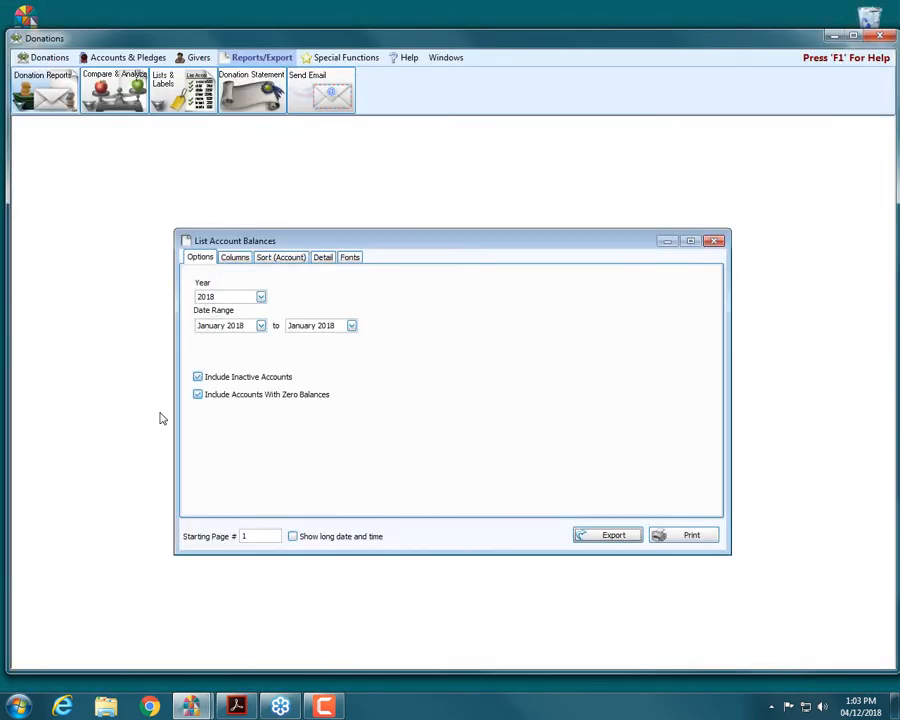
Exclude accounts with zero balances from the report, preview it, and close the preview
{"action": "left_click", "coordinate": [214, 396]}
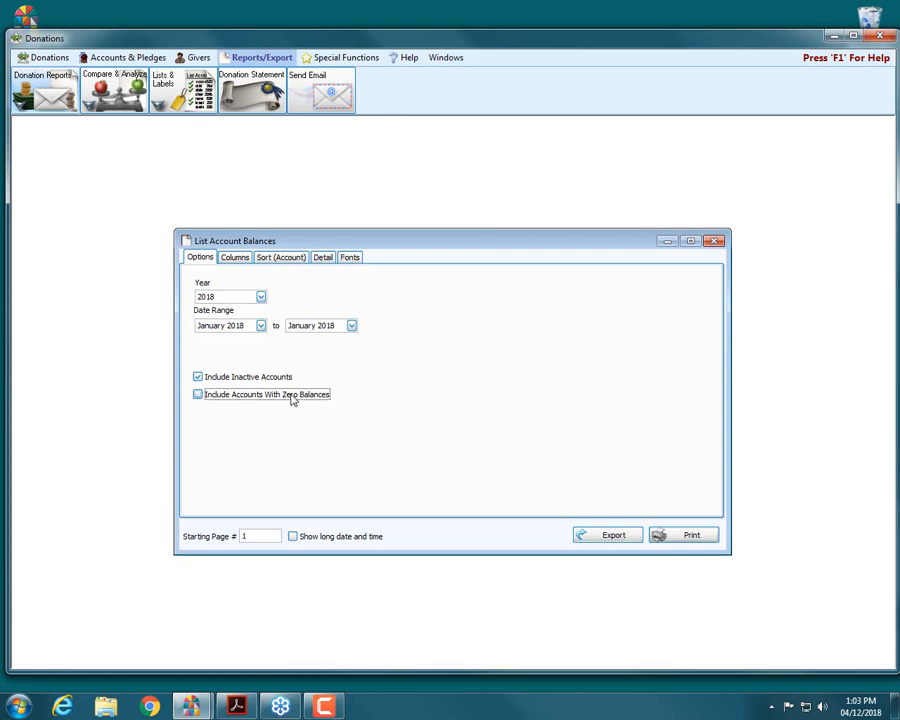
{"action": "left_click", "coordinate": [700, 536]}
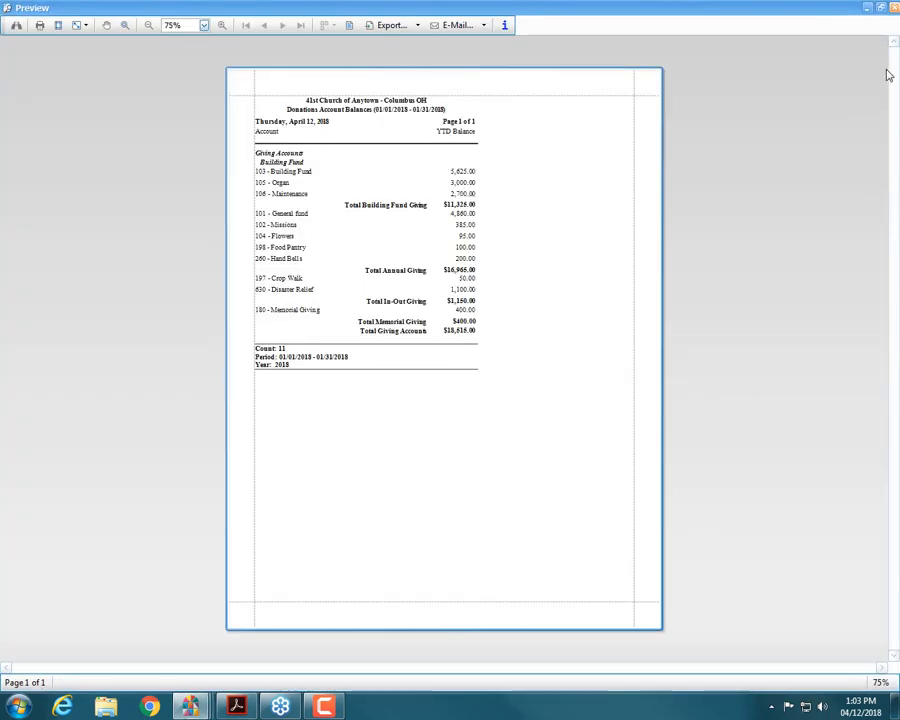
{"action": "left_click", "coordinate": [895, 8]}
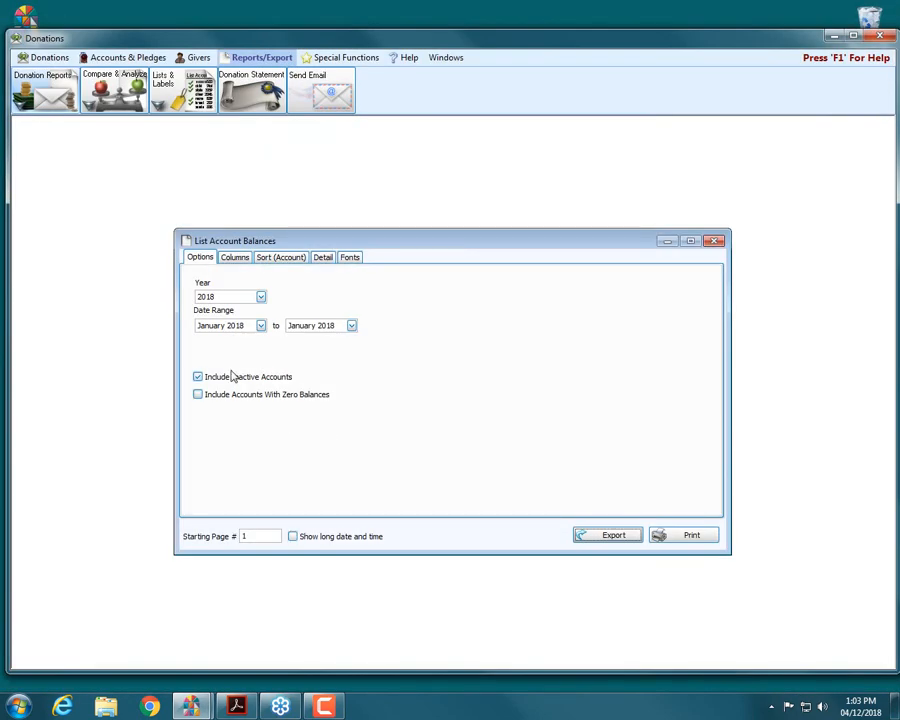
Exclude inactive accounts from the report, preview it, and close the preview
{"action": "left_click", "coordinate": [226, 378]}
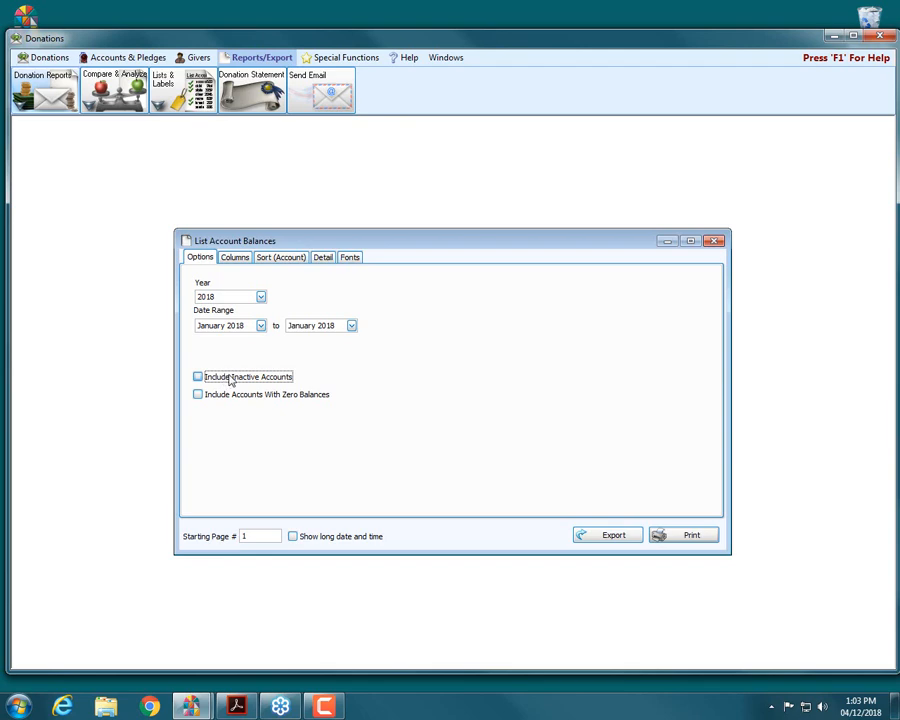
{"action": "left_click", "coordinate": [676, 538]}
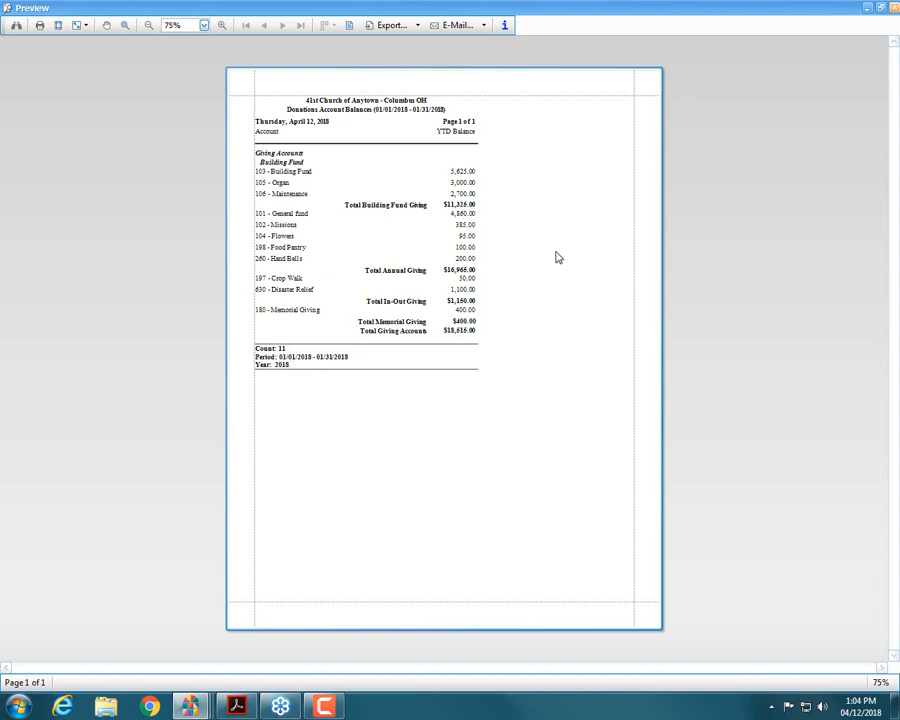
{"action": "left_click", "coordinate": [890, 9]}
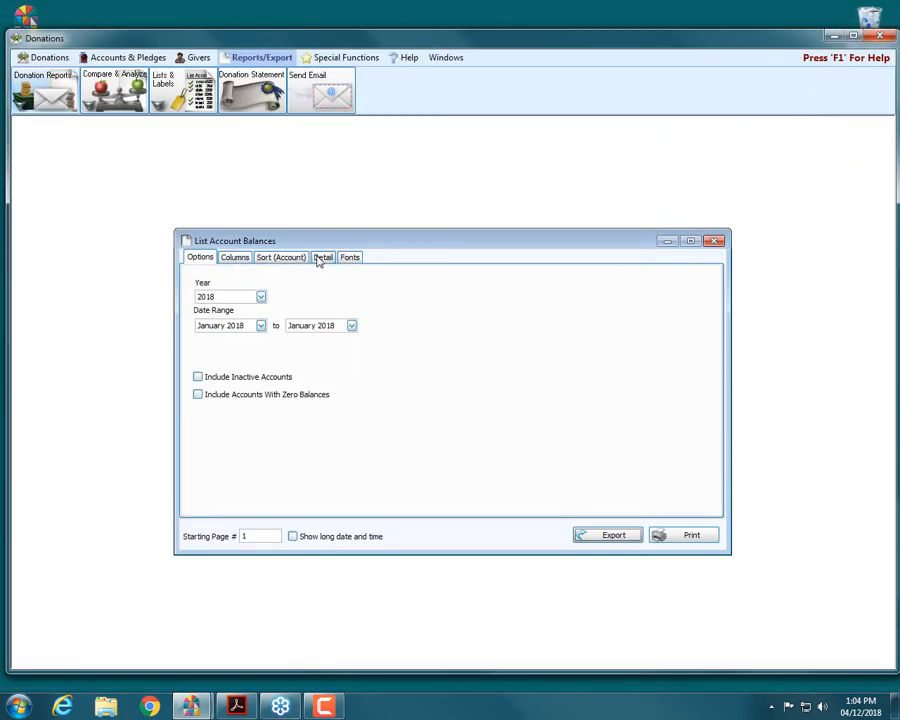
Add the Period Activity column to the report's visible columns, between Account and YTD Balance
{"action": "left_click", "coordinate": [234, 258]}
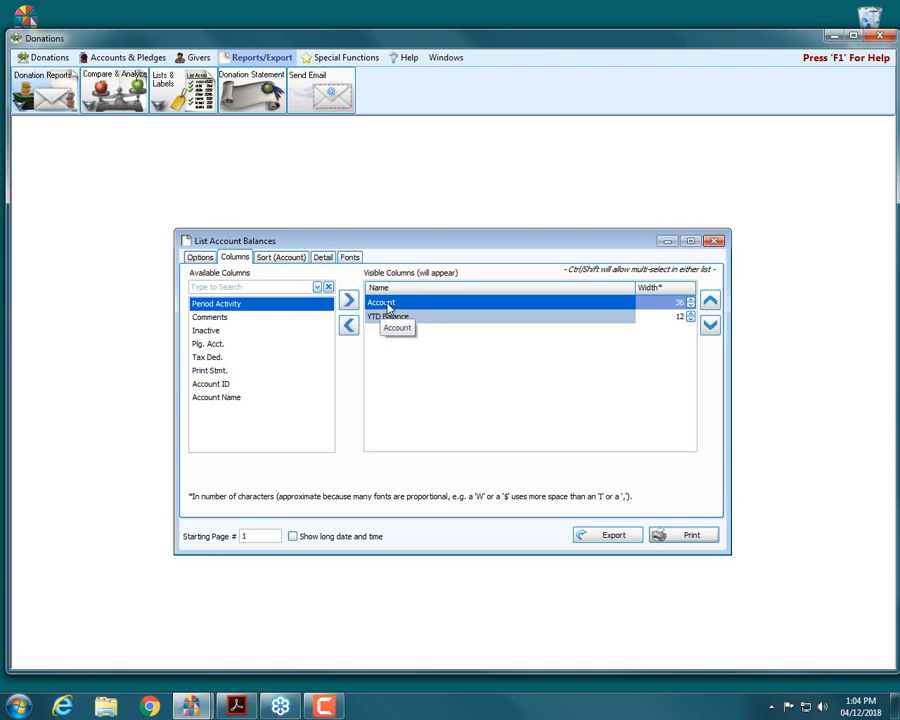
{"action": "left_click", "coordinate": [213, 386]}
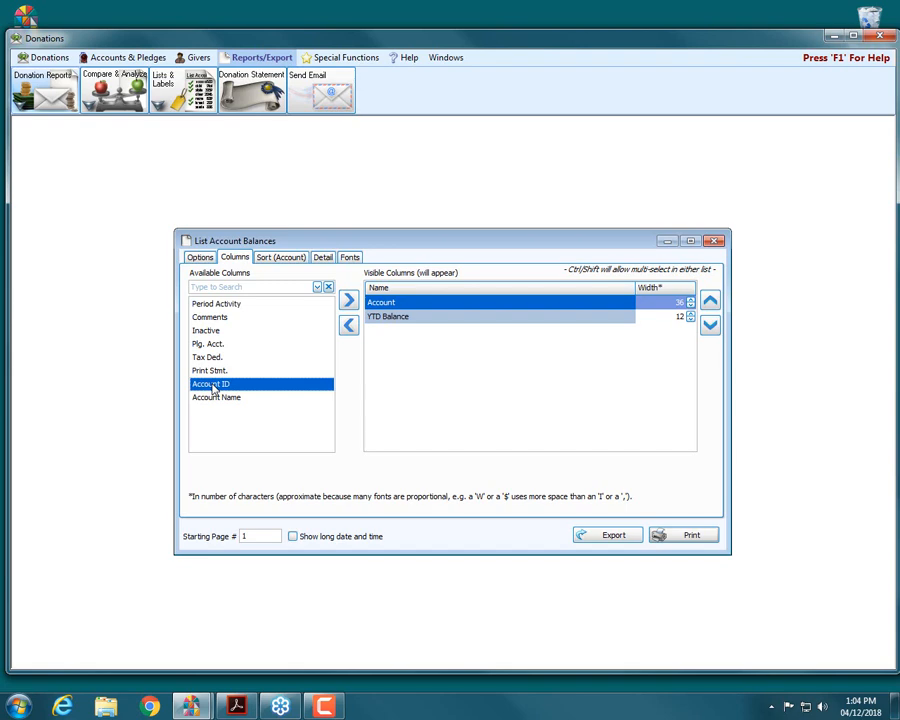
{"action": "key", "text": "Down"}
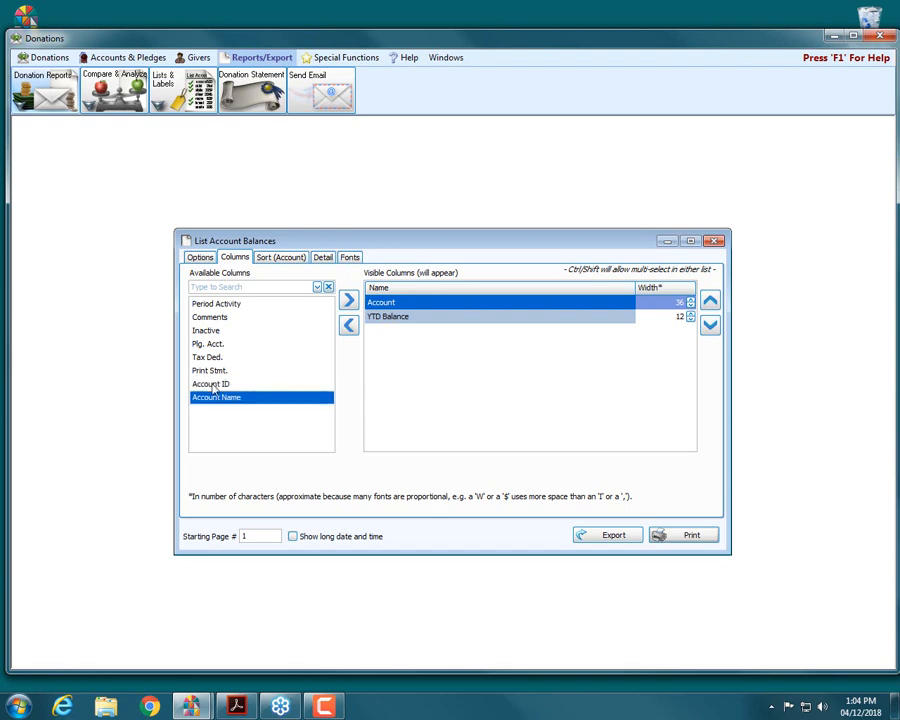
{"action": "left_click", "coordinate": [213, 386]}
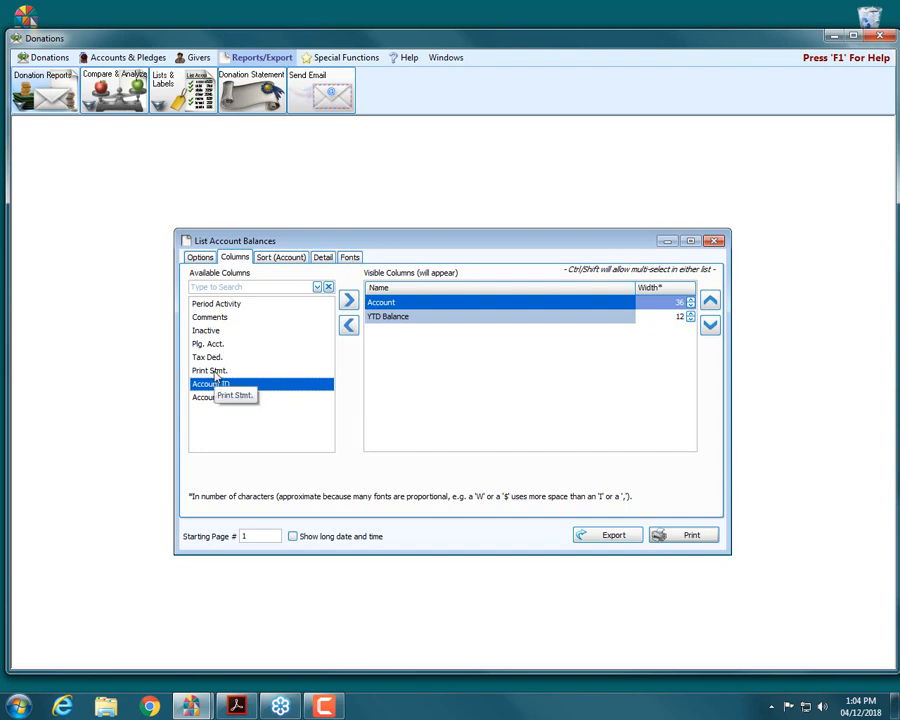
{"action": "double_click", "coordinate": [212, 304]}
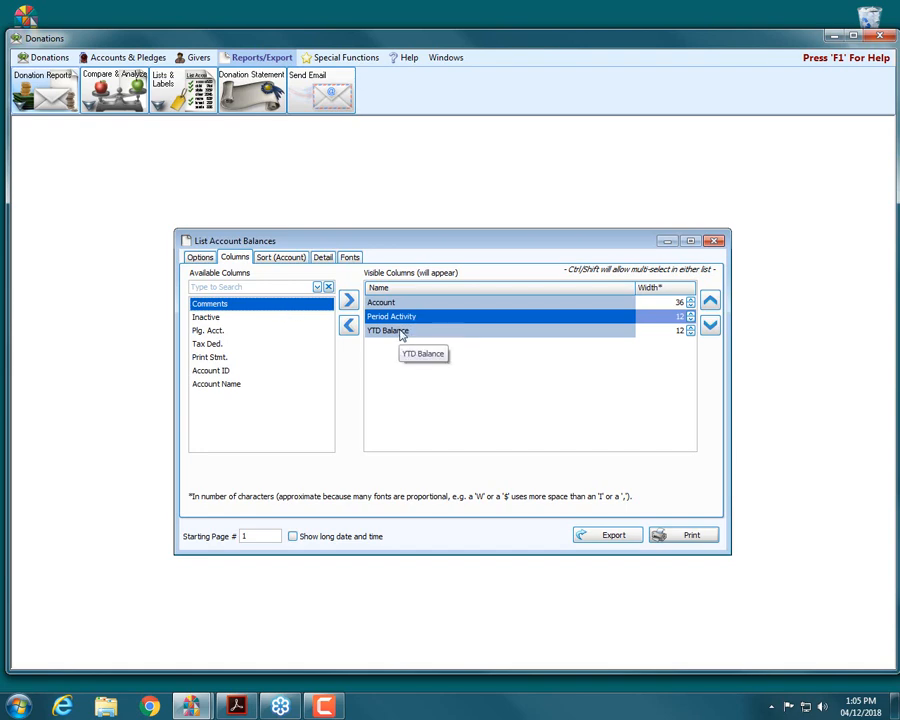
Set the report year to 2017 and start its date range at April 2017
{"action": "left_click", "coordinate": [201, 257]}
{"action": "left_click", "coordinate": [260, 297]}
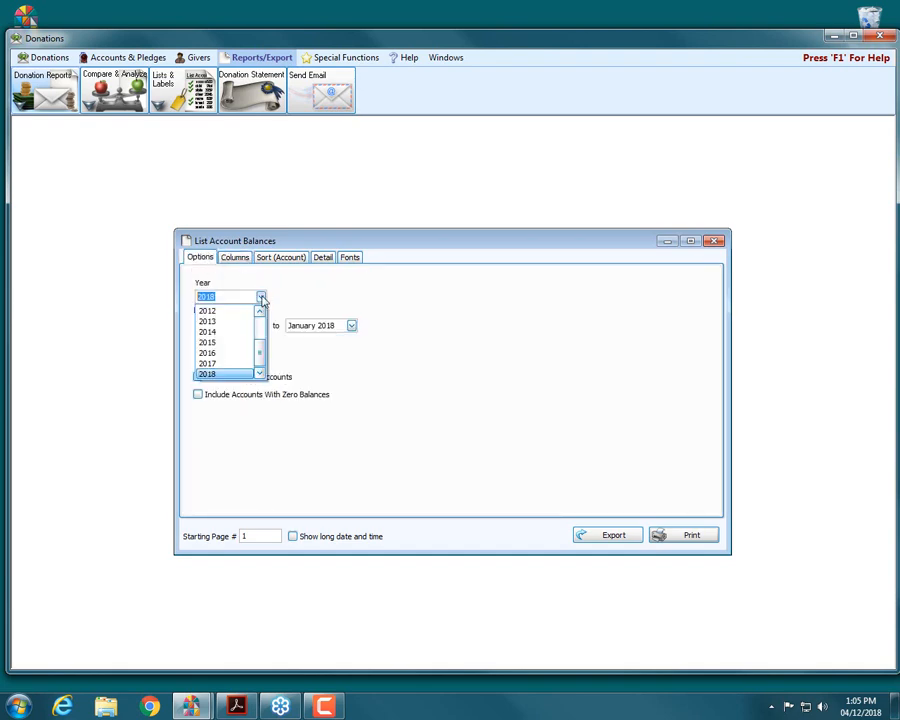
{"action": "left_click", "coordinate": [242, 364]}
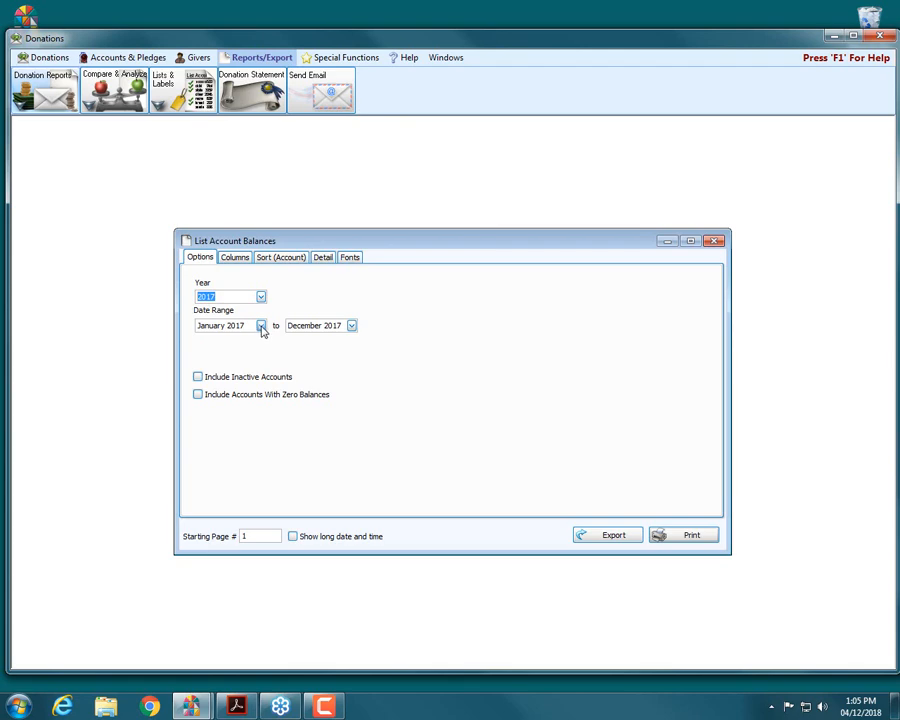
{"action": "left_click", "coordinate": [260, 326]}
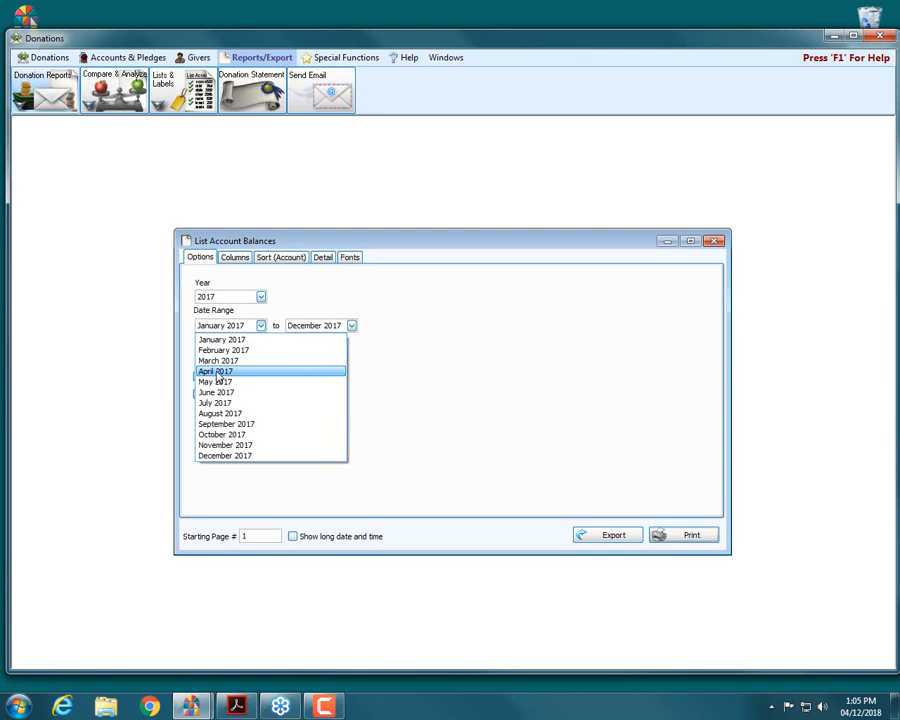
{"action": "left_click", "coordinate": [218, 374]}
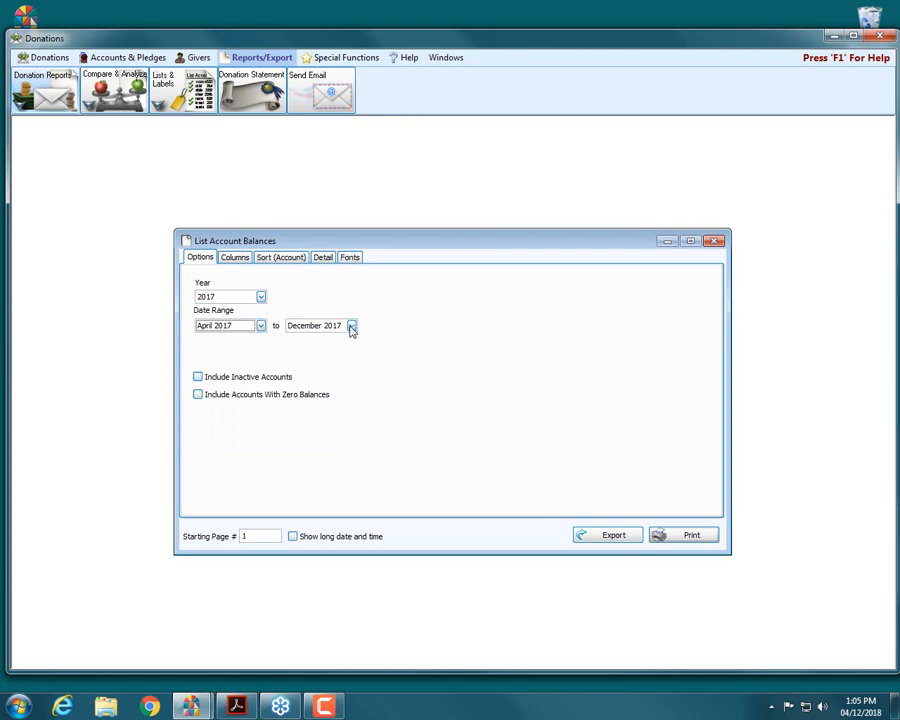
{"action": "left_click", "coordinate": [352, 326]}
{"action": "left_click", "coordinate": [352, 326]}
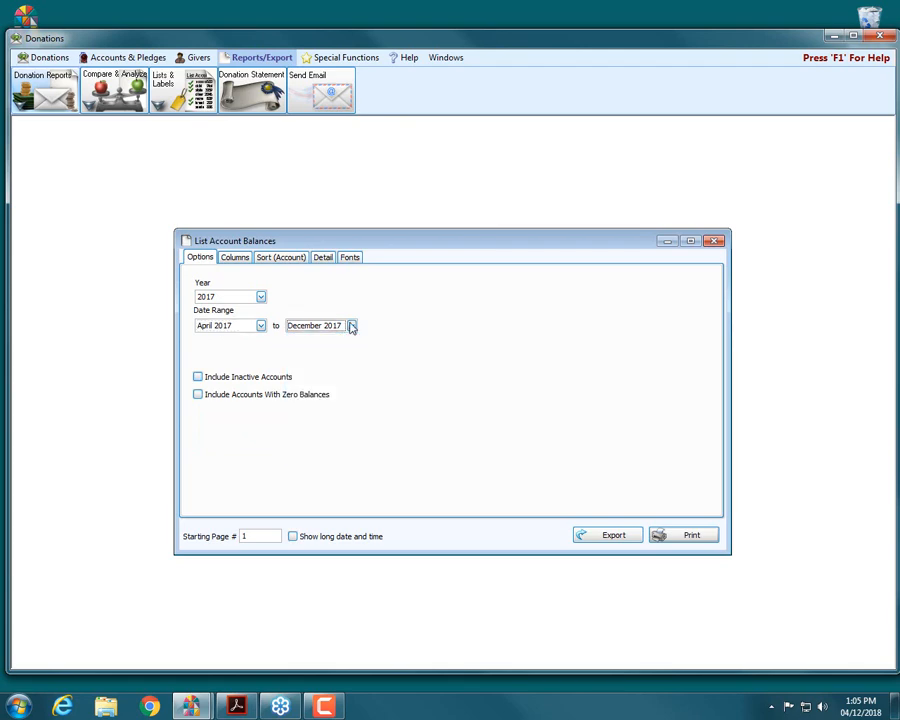
Set the date range to February 2017 through February 2017, preview the report, and close the preview
{"action": "left_click", "coordinate": [260, 326]}
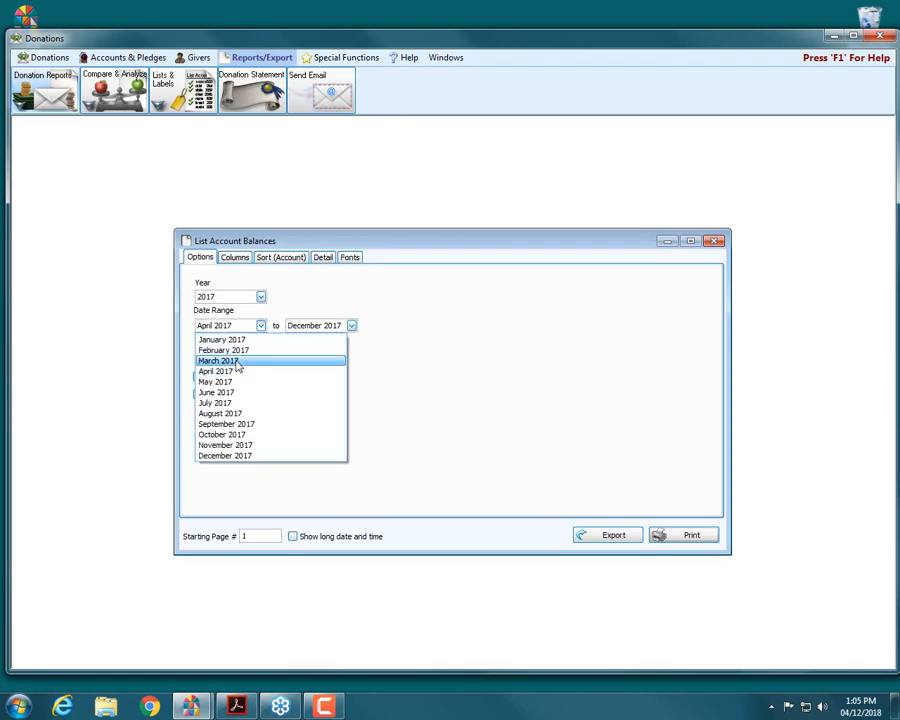
{"action": "left_click", "coordinate": [236, 351]}
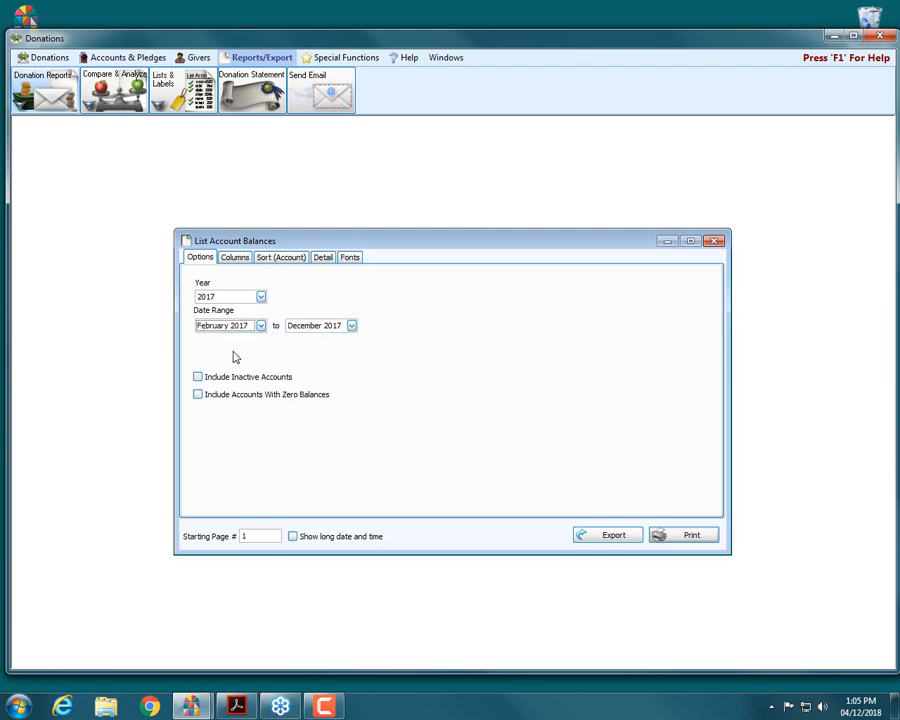
{"action": "left_click", "coordinate": [352, 326]}
{"action": "left_click", "coordinate": [295, 349]}
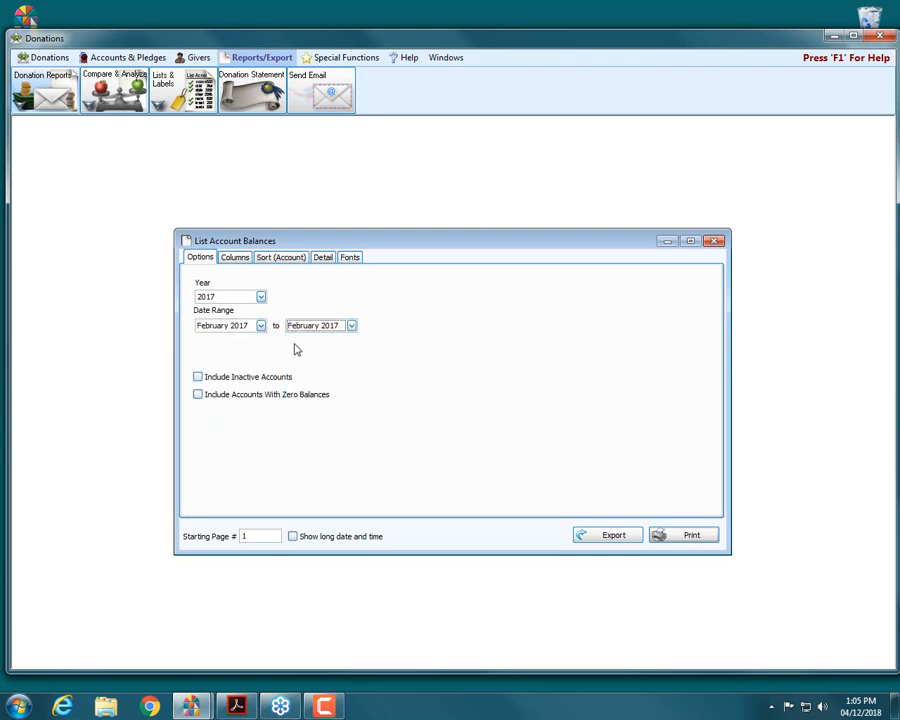
{"action": "left_click", "coordinate": [700, 537]}
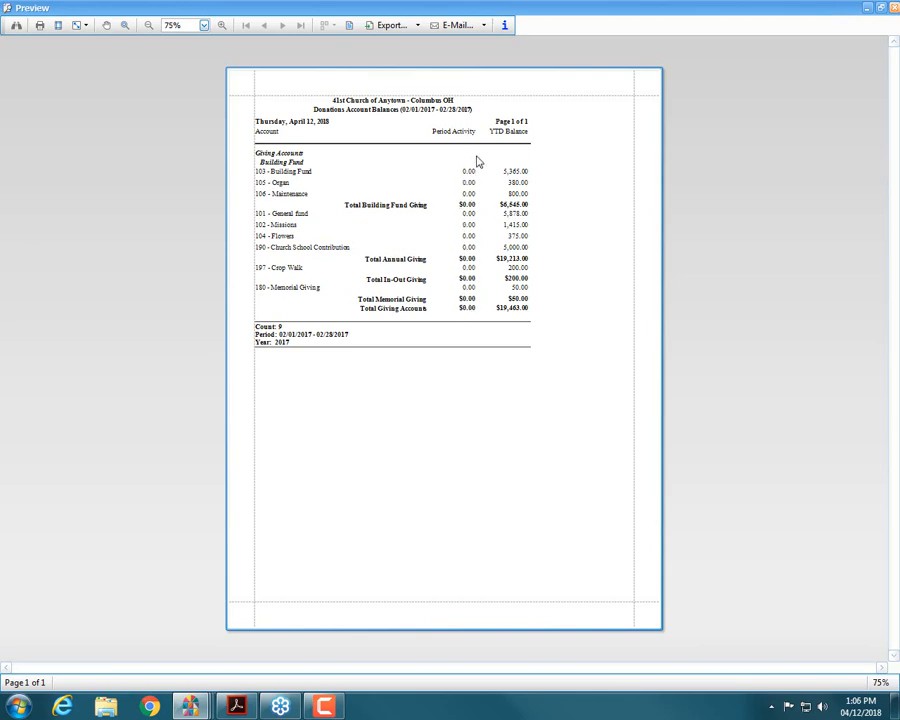
{"action": "left_click", "coordinate": [894, 8]}
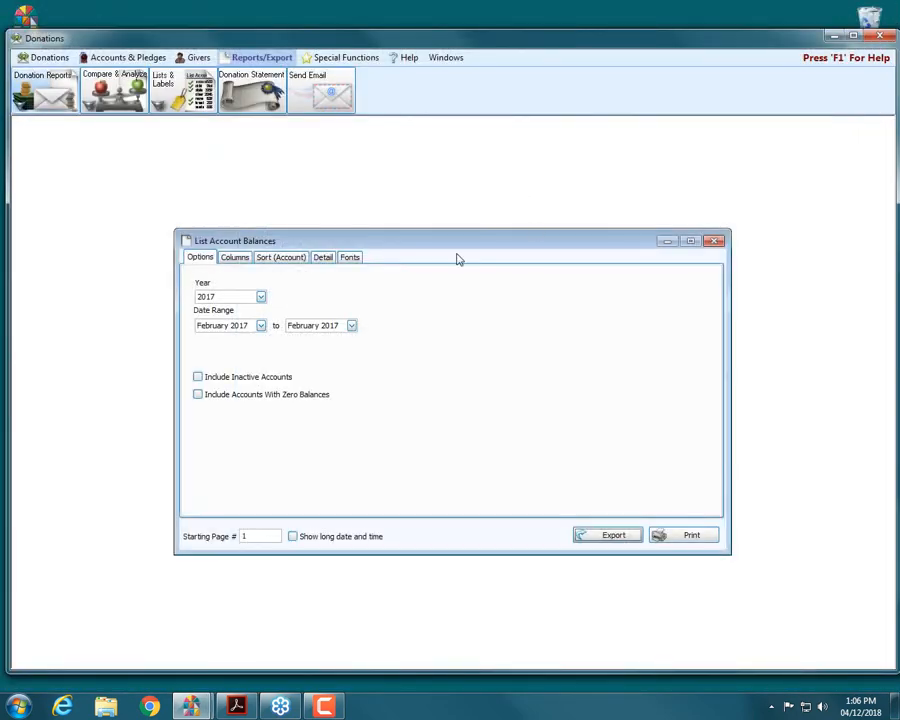
Set the report year to 2018 with a date range of March 2018 only, preview it, and close the preview
{"action": "left_click", "coordinate": [261, 296]}
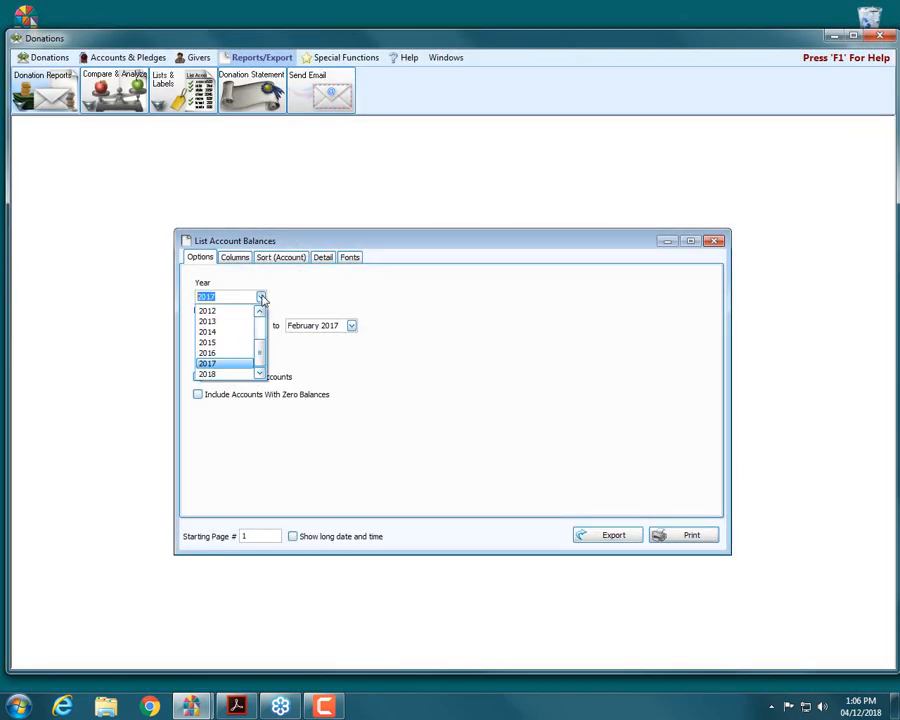
{"action": "left_click", "coordinate": [243, 374]}
{"action": "left_click", "coordinate": [262, 327]}
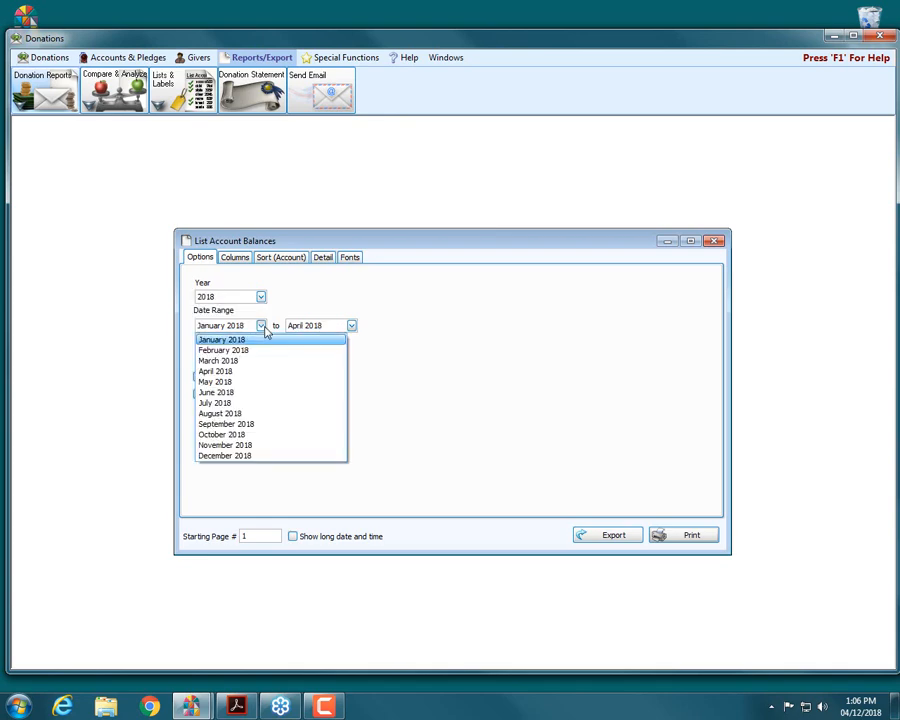
{"action": "left_click", "coordinate": [351, 326]}
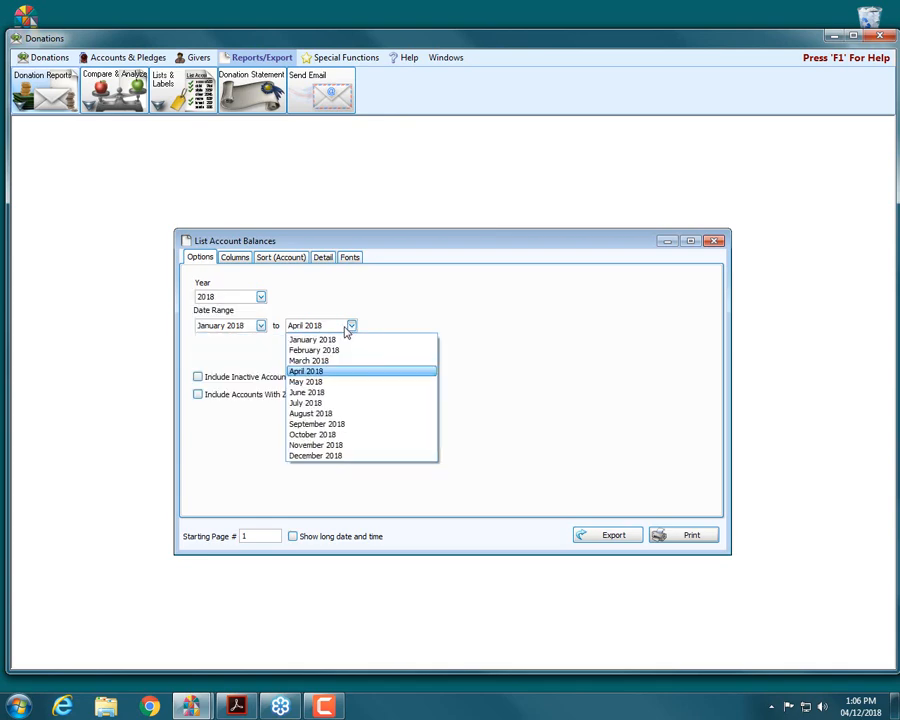
{"action": "left_click", "coordinate": [351, 362]}
{"action": "left_click", "coordinate": [261, 325]}
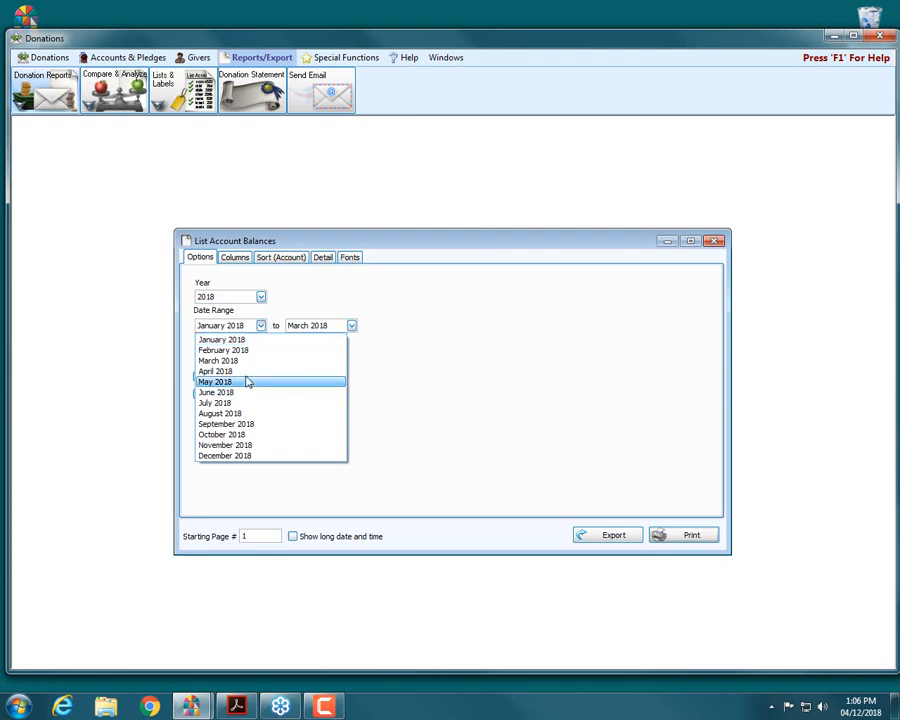
{"action": "left_click", "coordinate": [245, 361]}
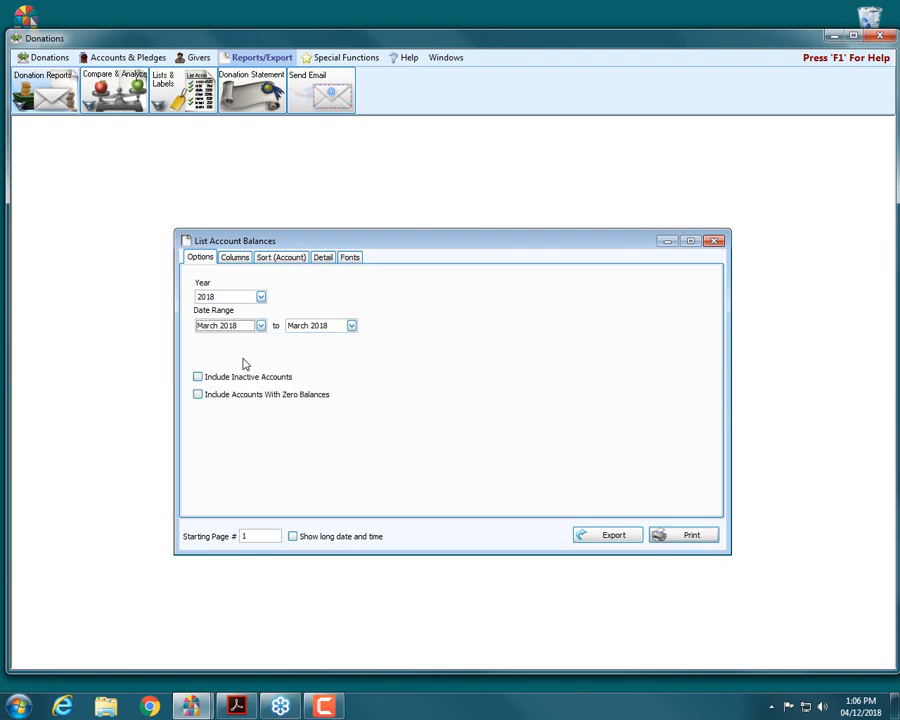
{"action": "left_click", "coordinate": [698, 538]}
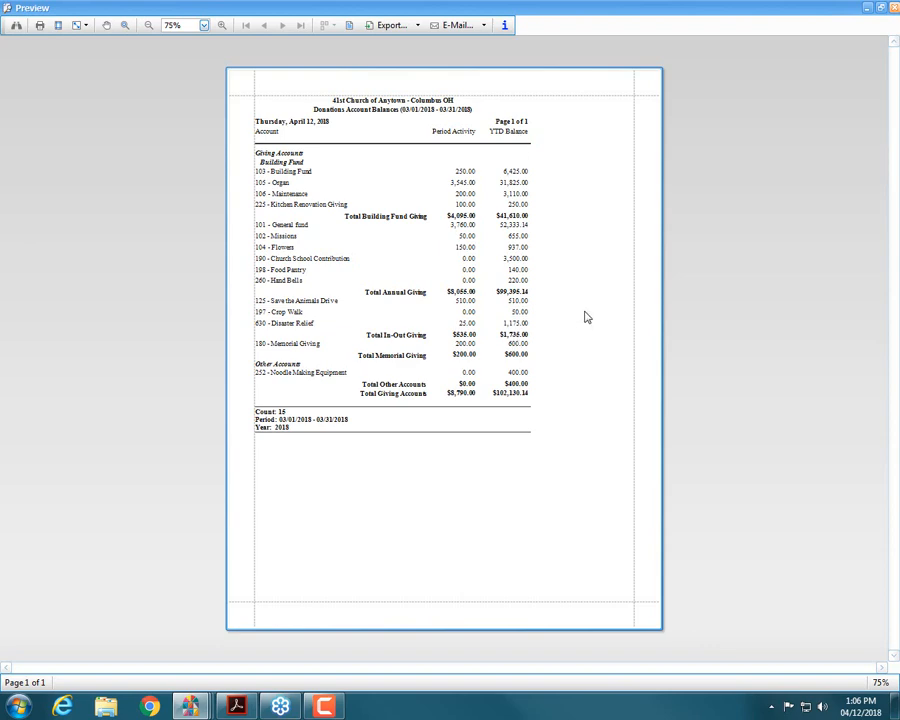
{"action": "left_click", "coordinate": [894, 8]}
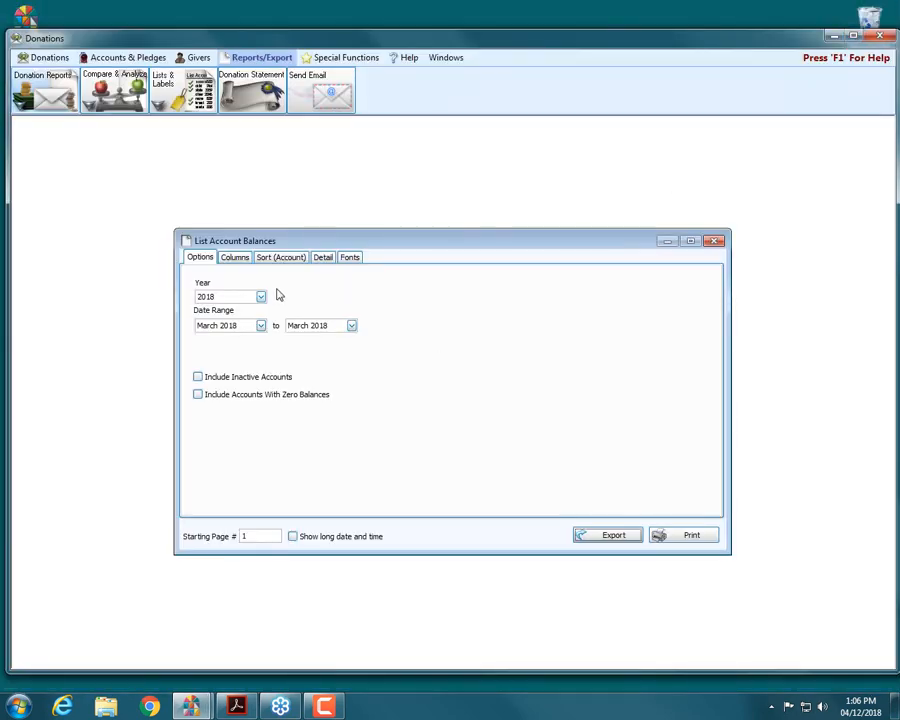
Set YTD Balance as the report's first sort field, preview the sorted report, and close the preview
{"action": "left_click", "coordinate": [242, 259]}
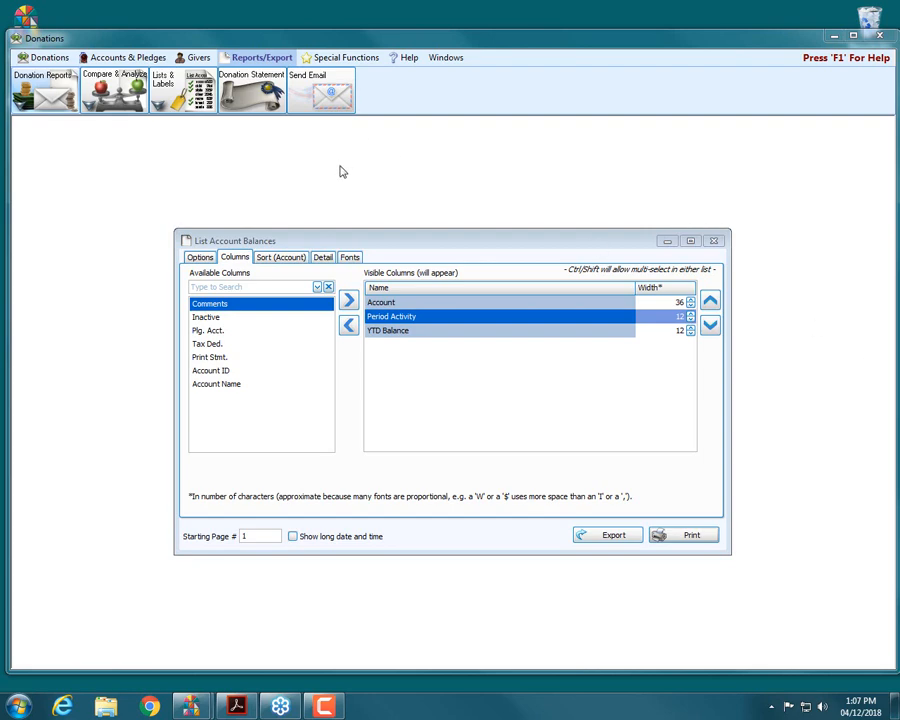
{"action": "left_click", "coordinate": [274, 258]}
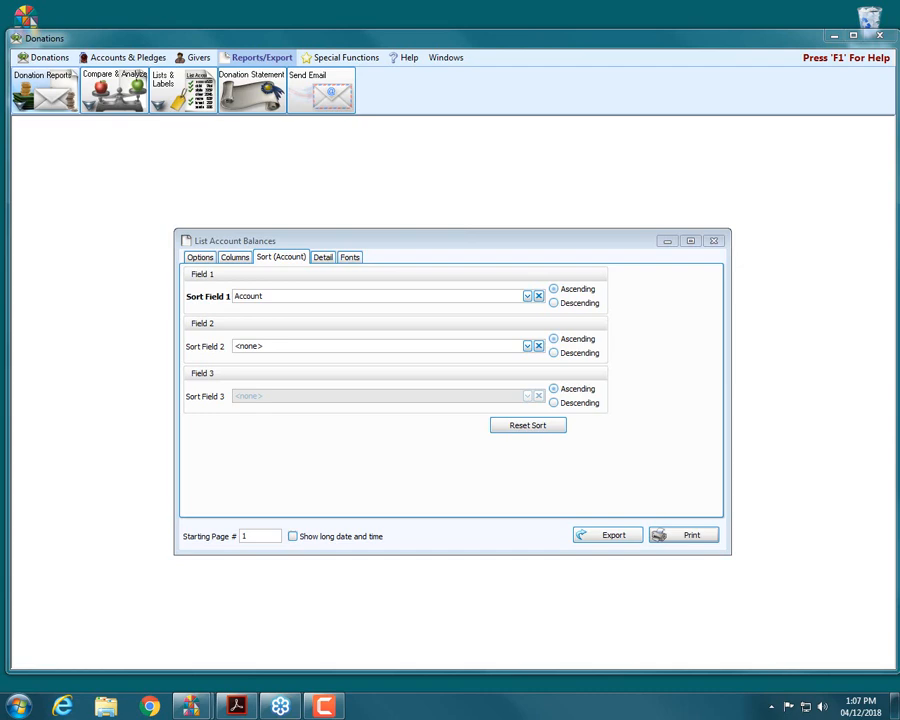
{"action": "left_click", "coordinate": [527, 296]}
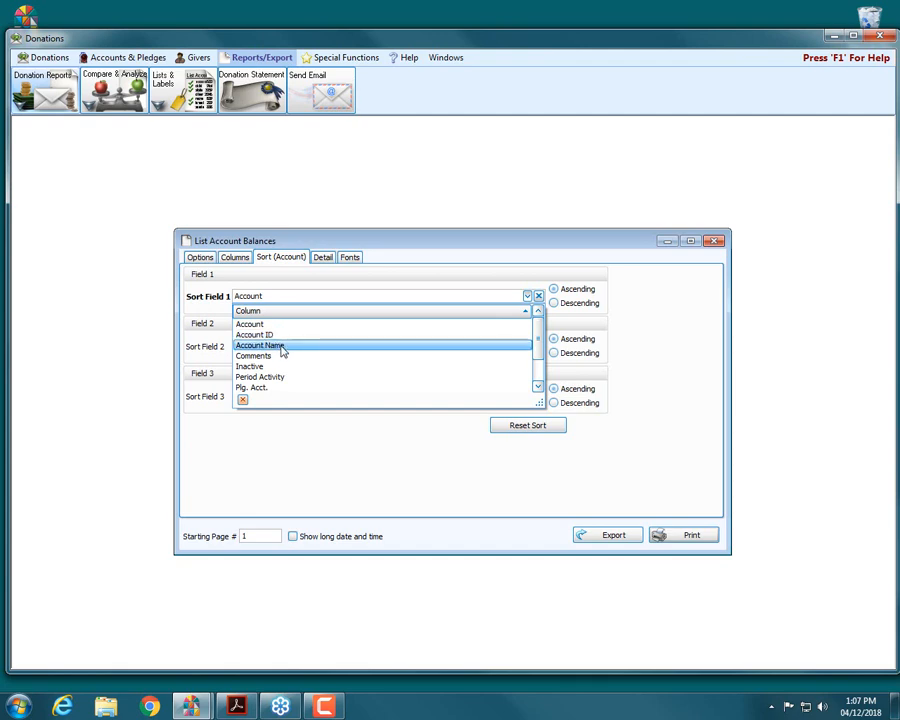
{"action": "scroll", "coordinate": [288, 358], "scroll_direction": "down", "scroll_amount": 1}
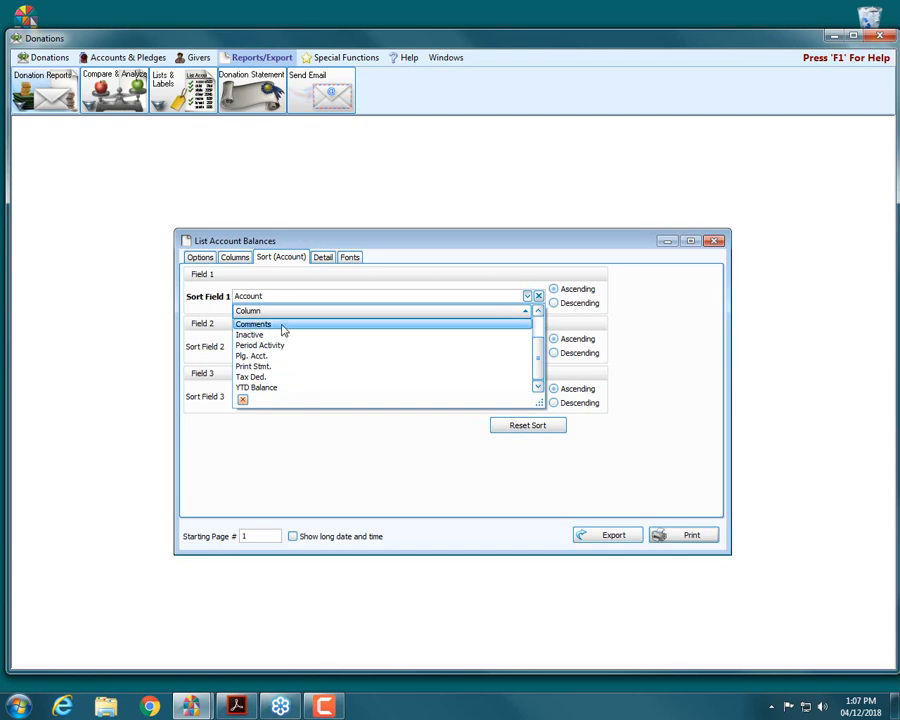
{"action": "left_click", "coordinate": [257, 388]}
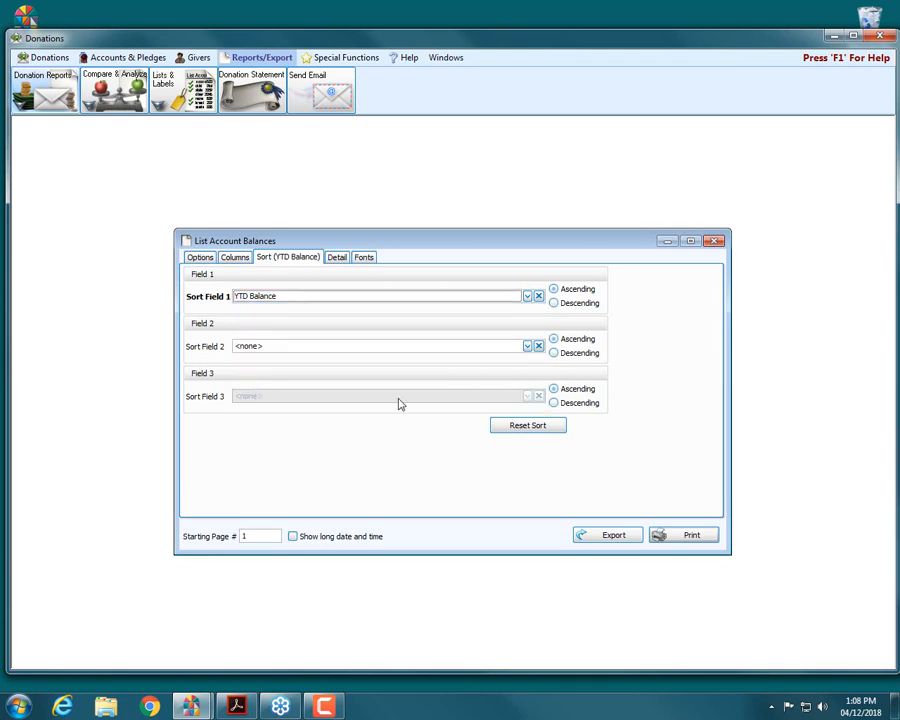
{"action": "left_click", "coordinate": [703, 539]}
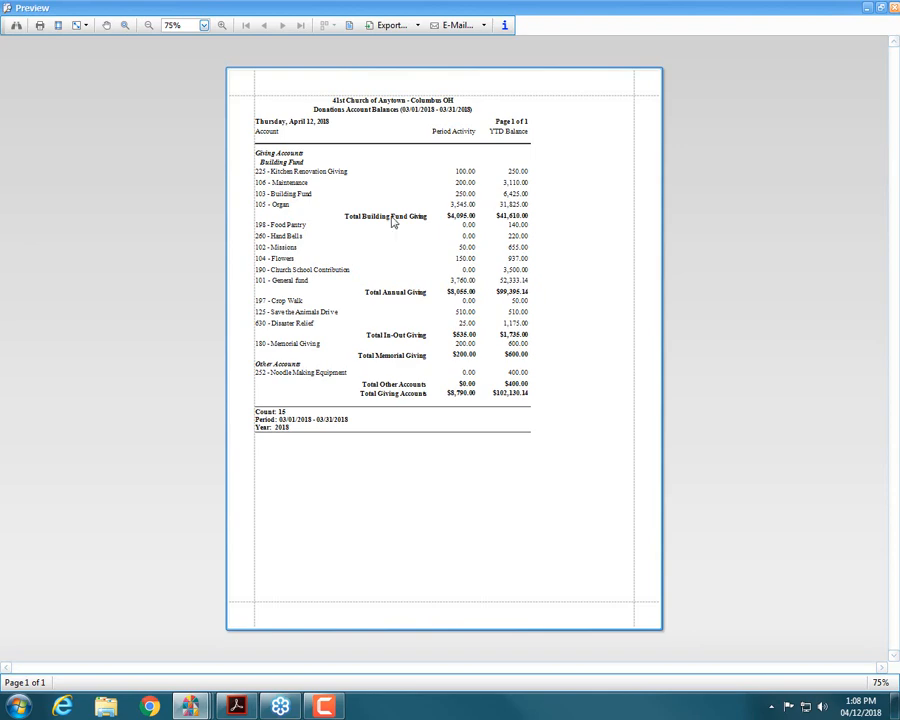
{"action": "left_click", "coordinate": [893, 10]}
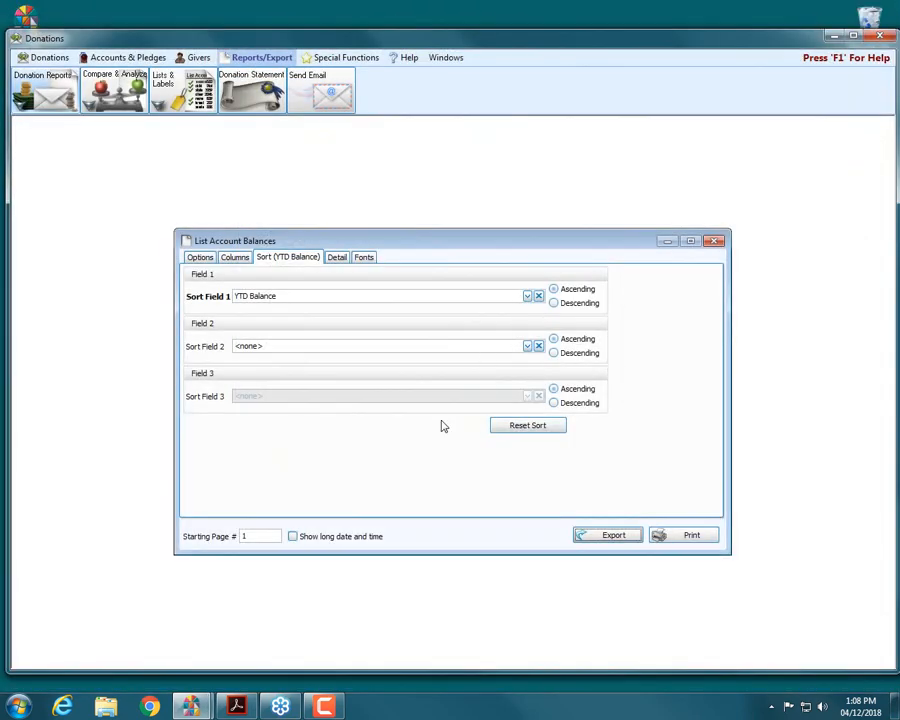
Review the report's subtotal detail, font, sort and column settings, and return to its date range options
{"action": "left_click", "coordinate": [335, 257]}
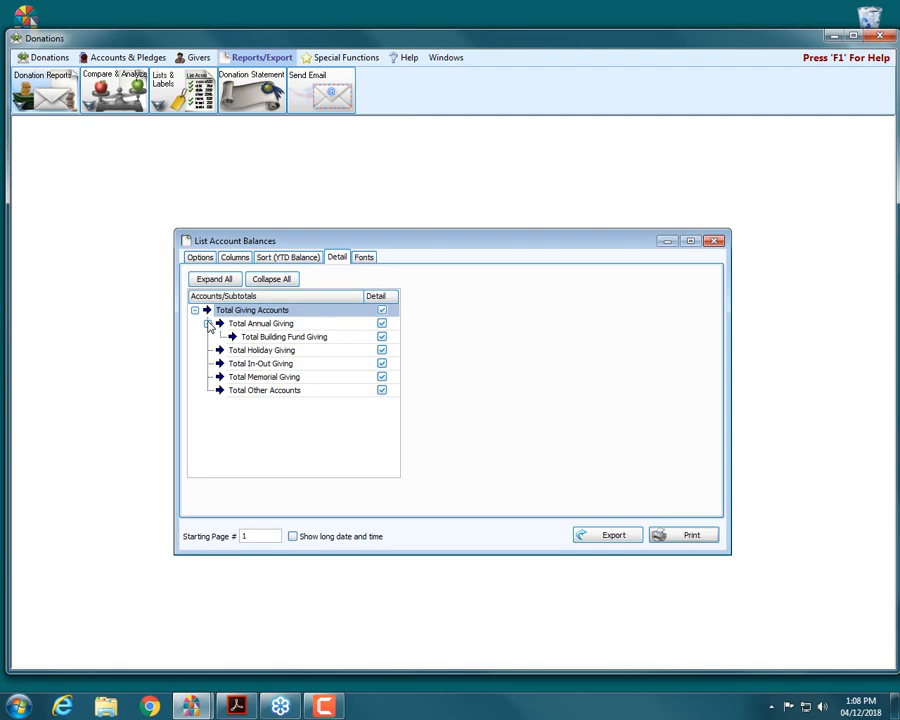
{"action": "left_click", "coordinate": [364, 258]}
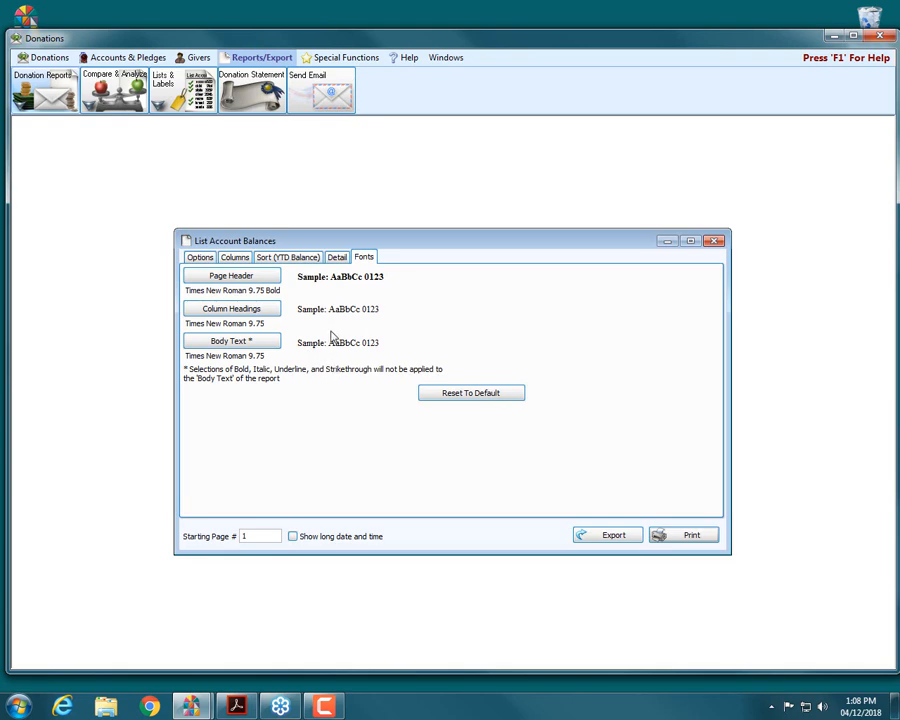
{"action": "left_click", "coordinate": [332, 260]}
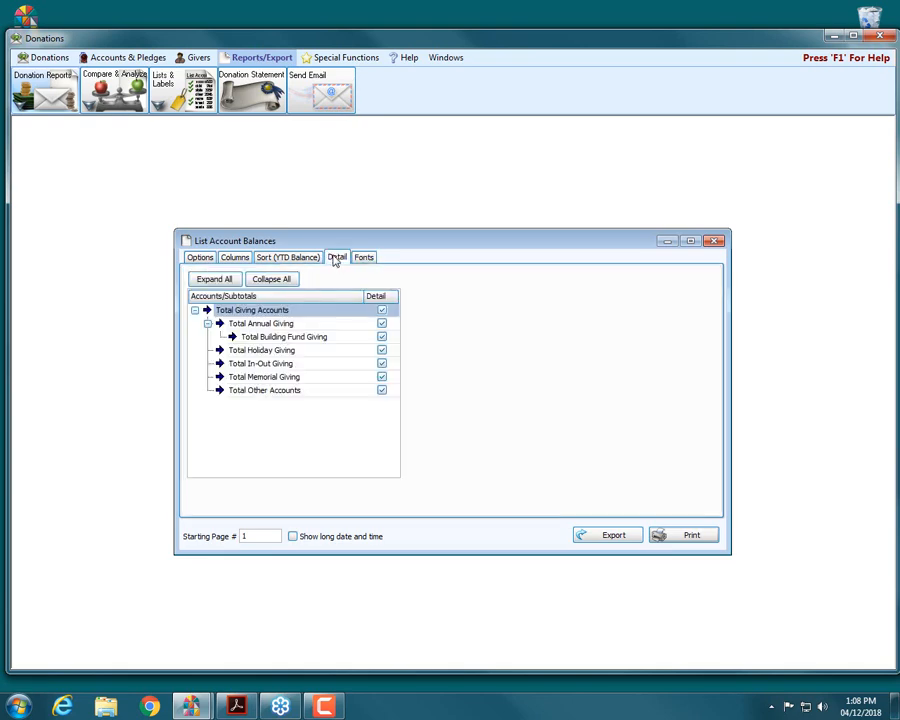
{"action": "left_click", "coordinate": [282, 262]}
{"action": "left_click", "coordinate": [241, 259]}
{"action": "left_click", "coordinate": [200, 257]}
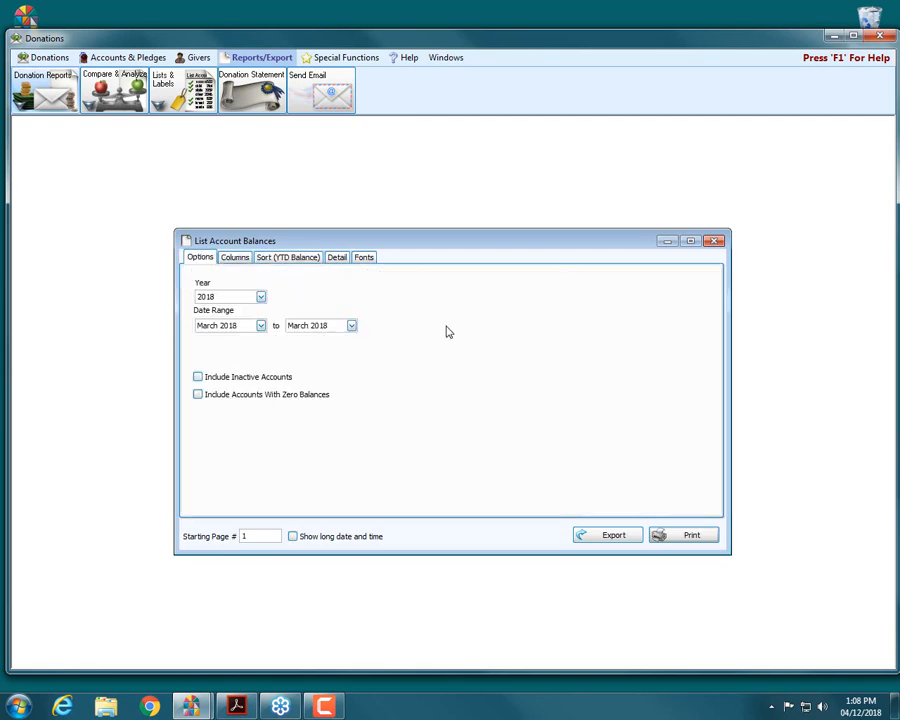
Examine the file formats offered for e-mailing and exporting the report, and close the export and List Account Balances windows
{"action": "left_click", "coordinate": [613, 536]}
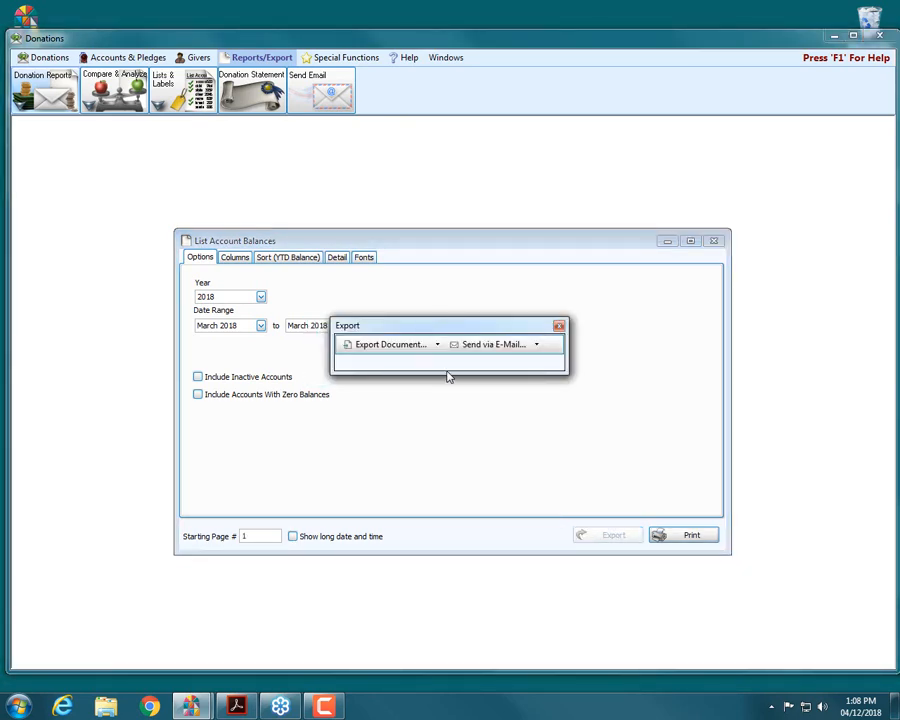
{"action": "left_click", "coordinate": [537, 346]}
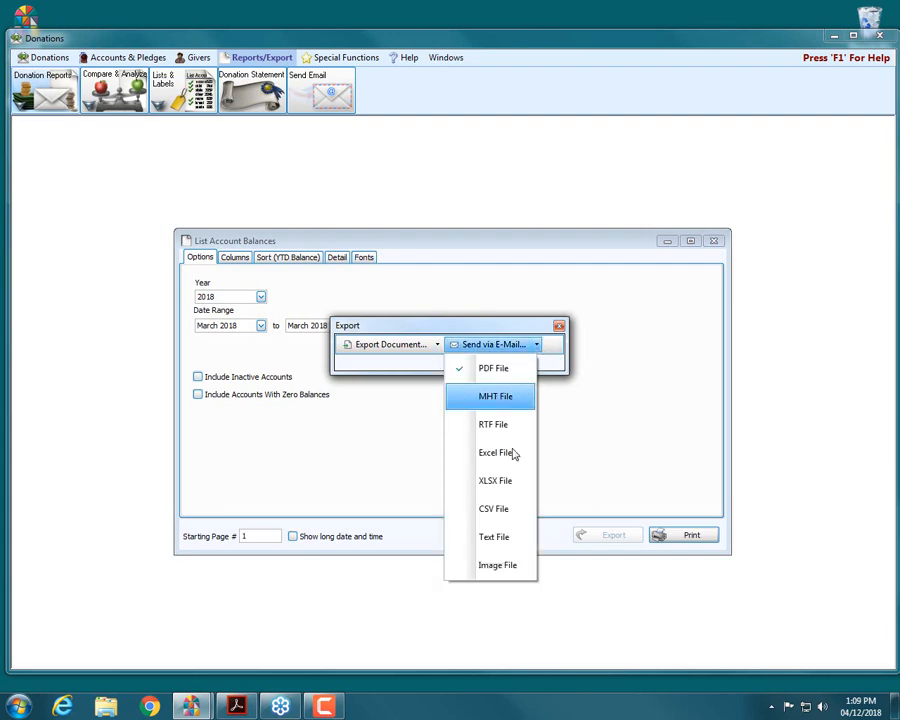
{"action": "left_click", "coordinate": [537, 346]}
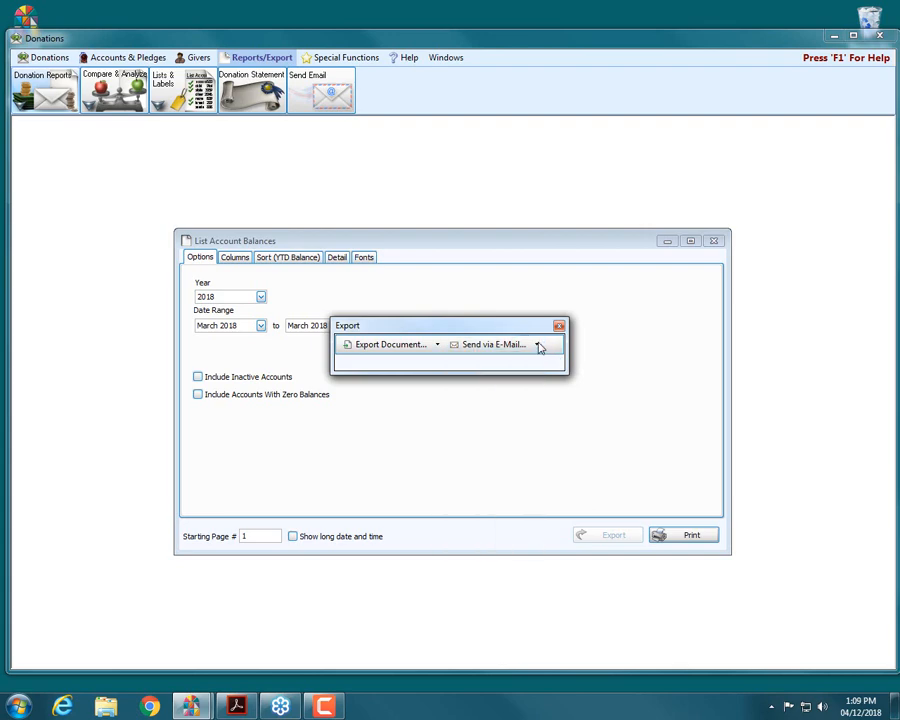
{"action": "left_click", "coordinate": [438, 345]}
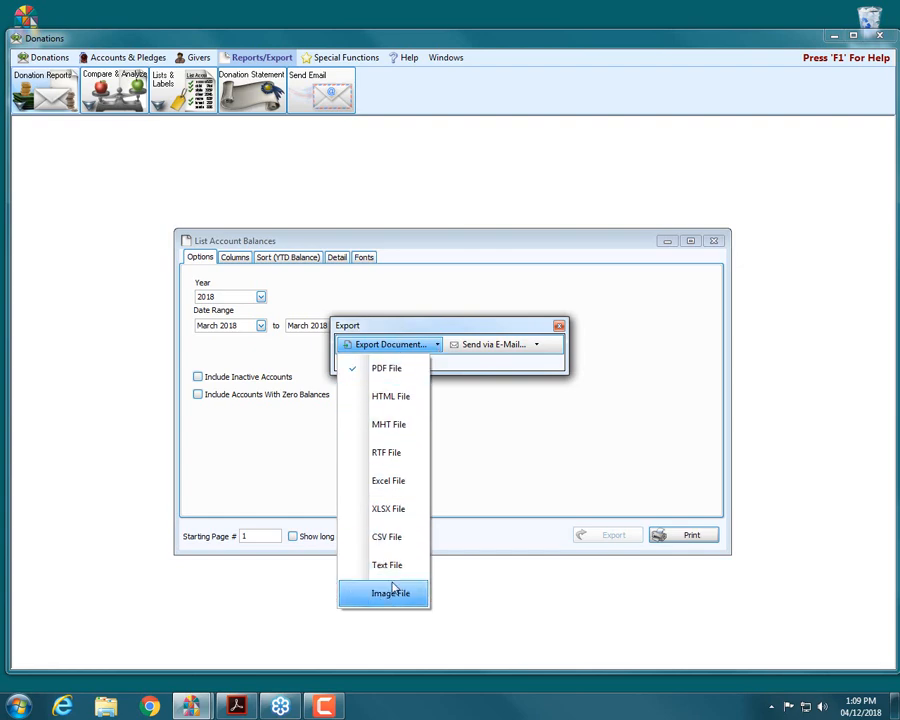
{"action": "left_click", "coordinate": [438, 346]}
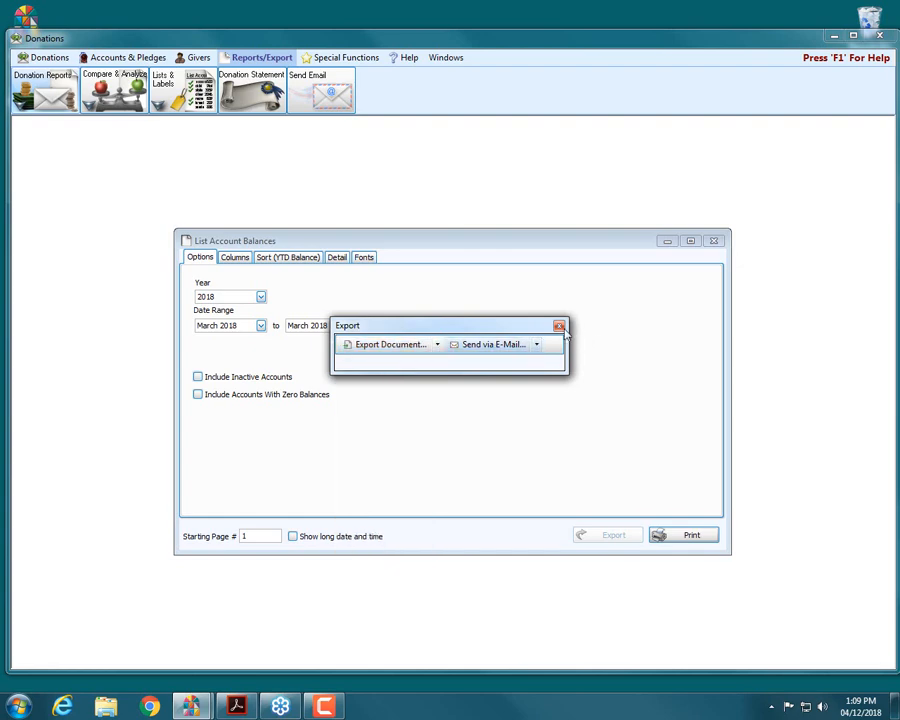
{"action": "left_click", "coordinate": [558, 325]}
{"action": "left_click", "coordinate": [714, 242]}
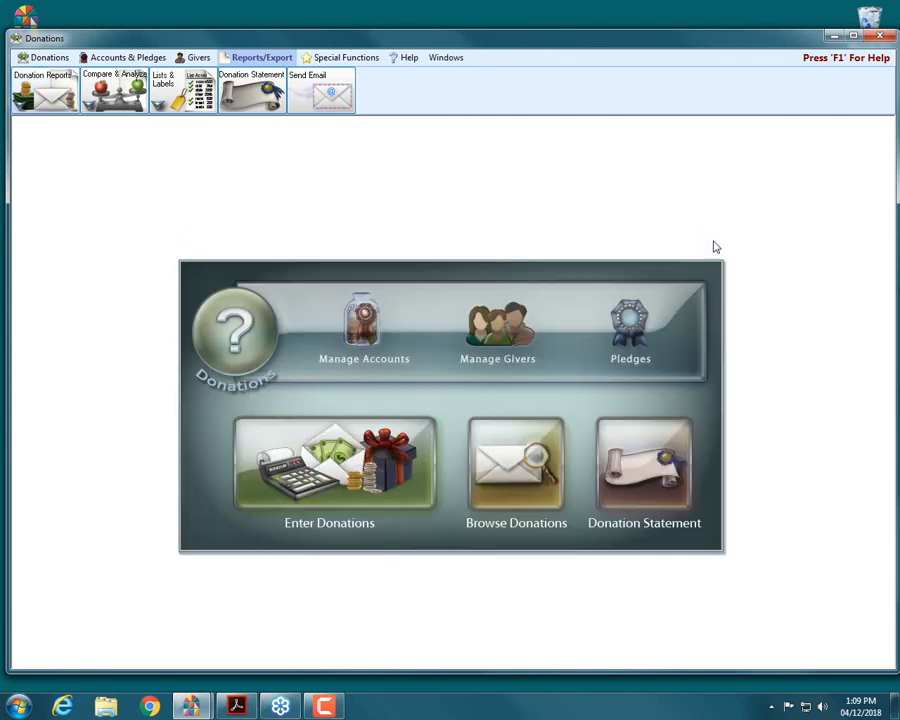
Open the List Giver #s report and look at the calendar for its current-as-of date
{"action": "left_click", "coordinate": [130, 90]}
{"action": "left_click", "coordinate": [165, 92]}
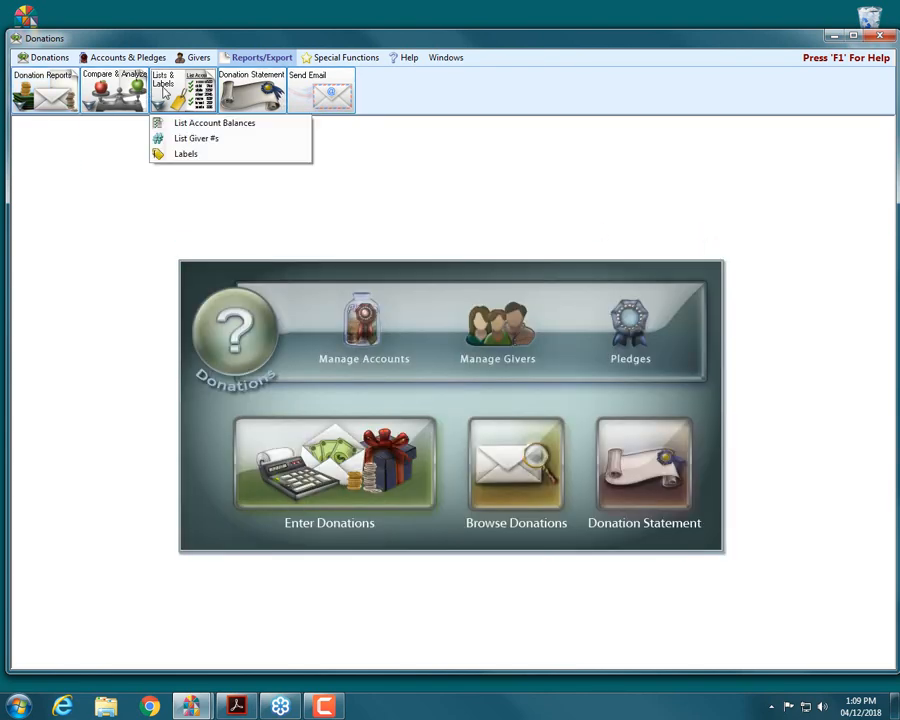
{"action": "left_click", "coordinate": [214, 140]}
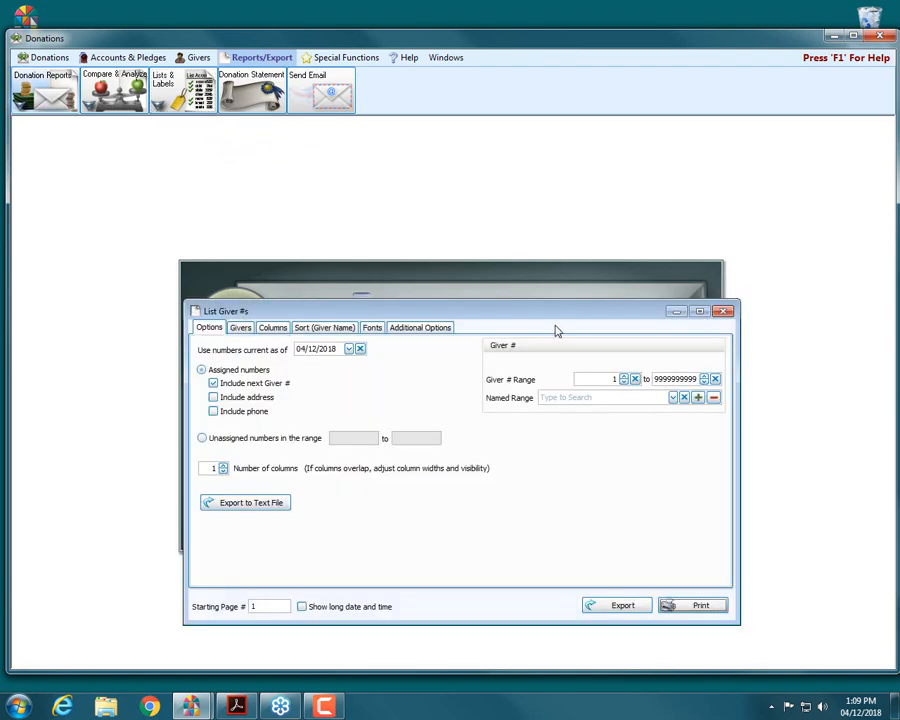
{"action": "left_click_drag", "start_coordinate": [542, 310], "coordinate": [535, 263]}
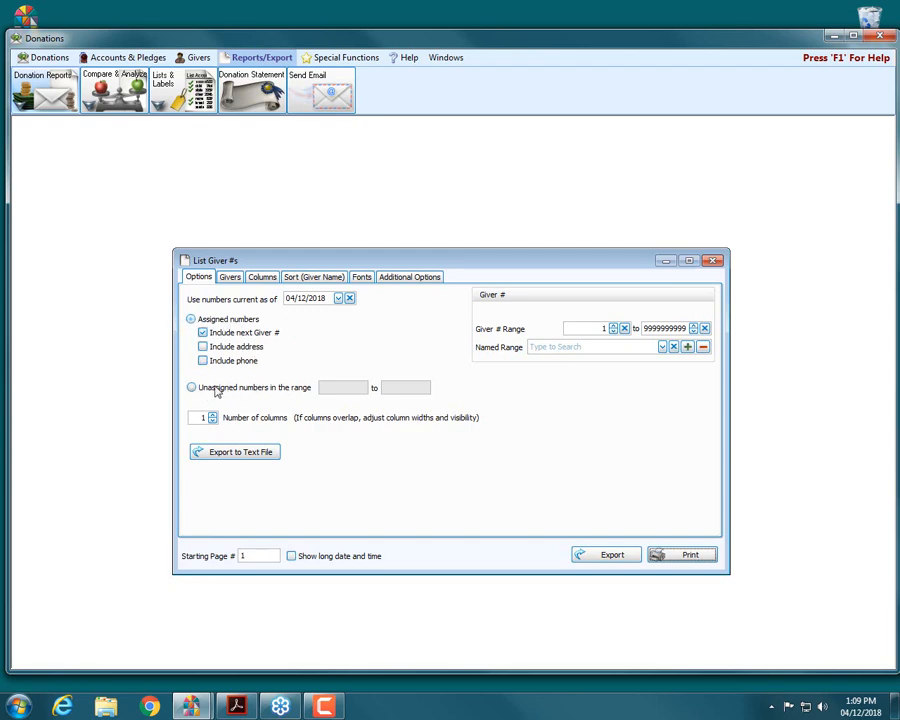
{"action": "left_click", "coordinate": [338, 298]}
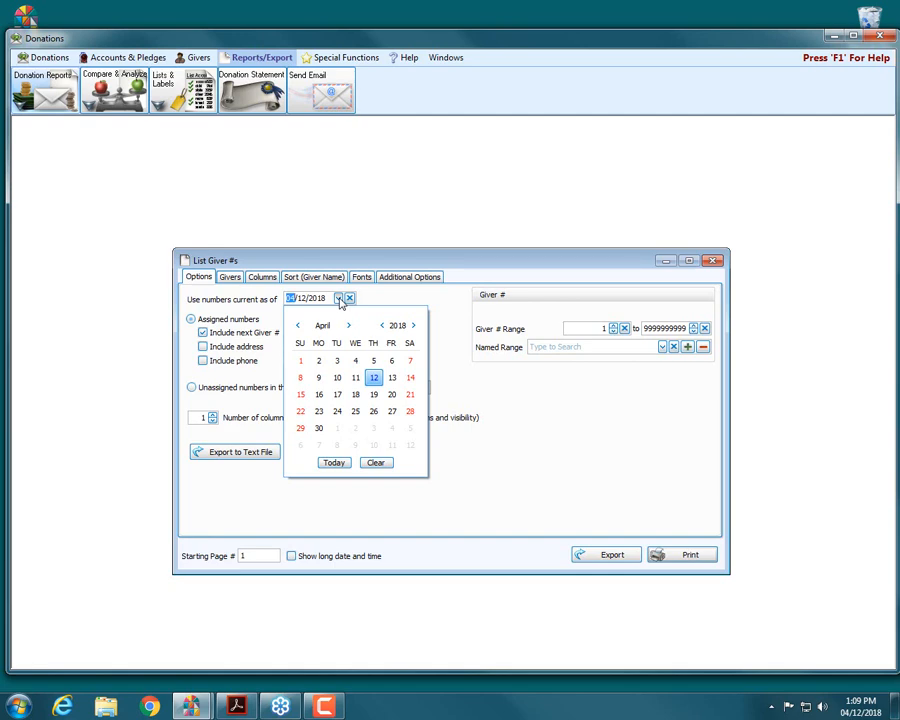
{"action": "left_click", "coordinate": [339, 300]}
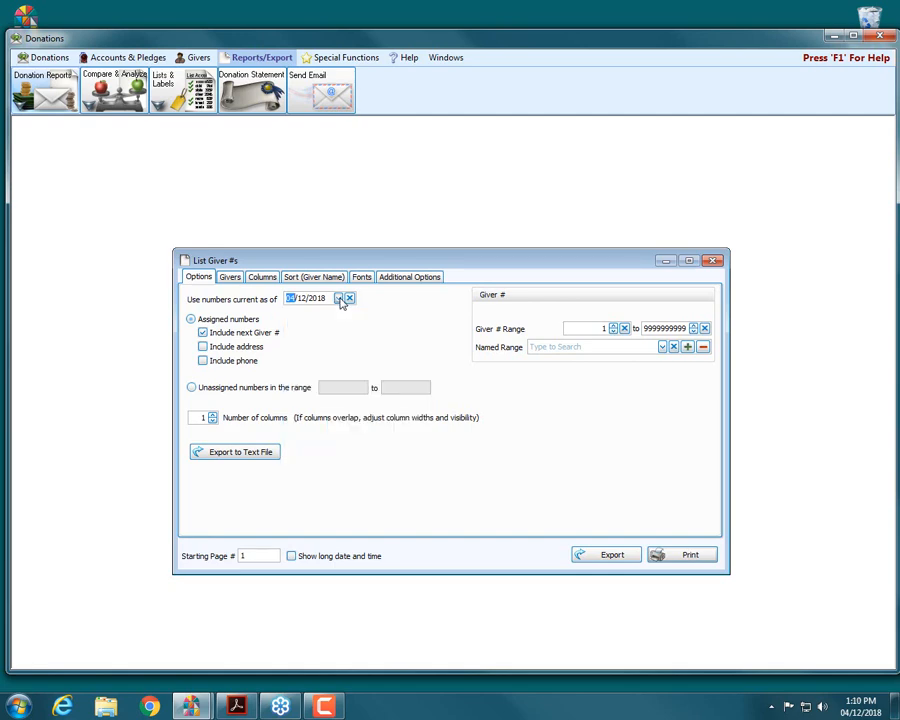
Exclude the next Giver # from the assigned numbers list, preview the report, and close the preview
{"action": "left_click", "coordinate": [203, 333]}
{"action": "left_click", "coordinate": [203, 334]}
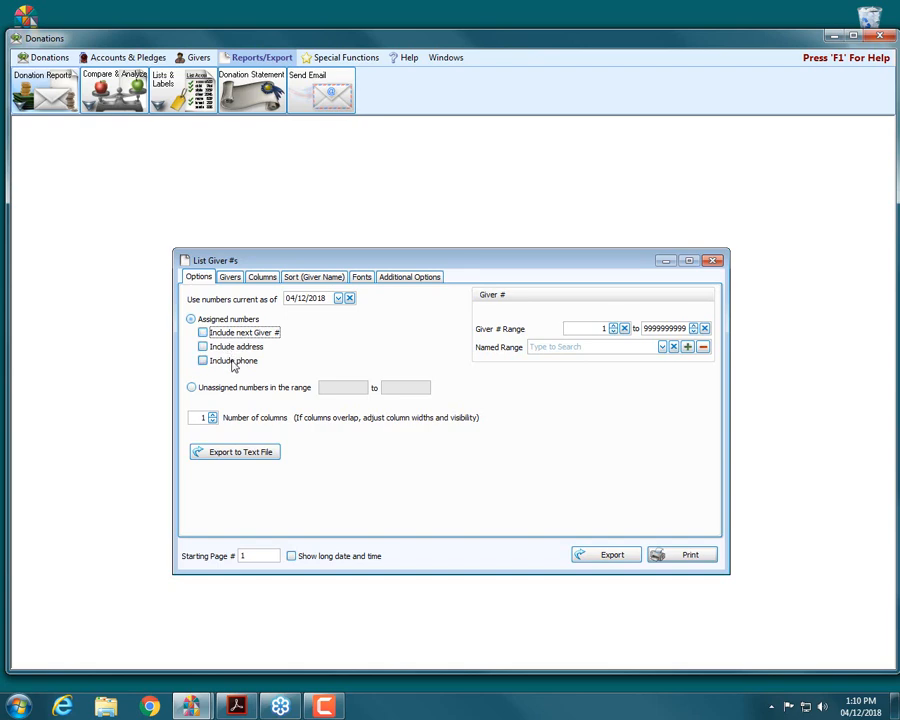
{"action": "left_click", "coordinate": [707, 561]}
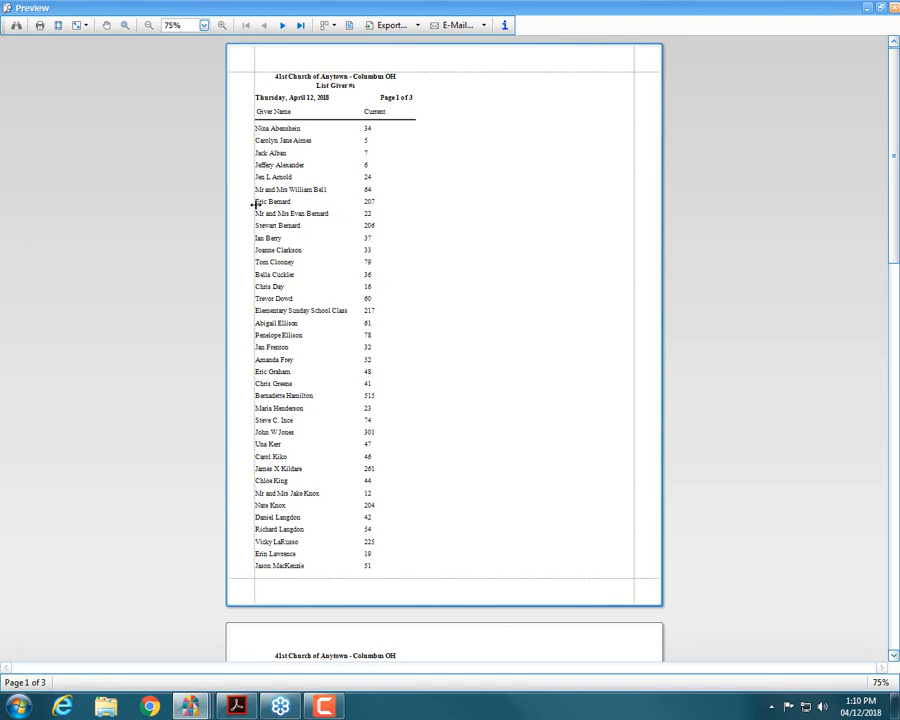
{"action": "left_click", "coordinate": [296, 196]}
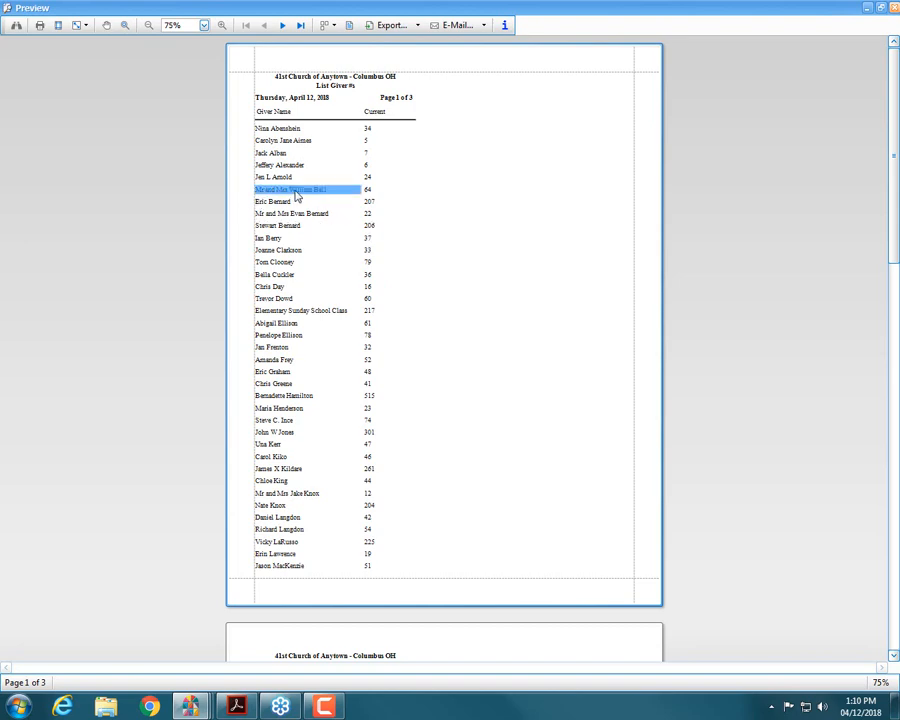
{"action": "left_click", "coordinate": [287, 178]}
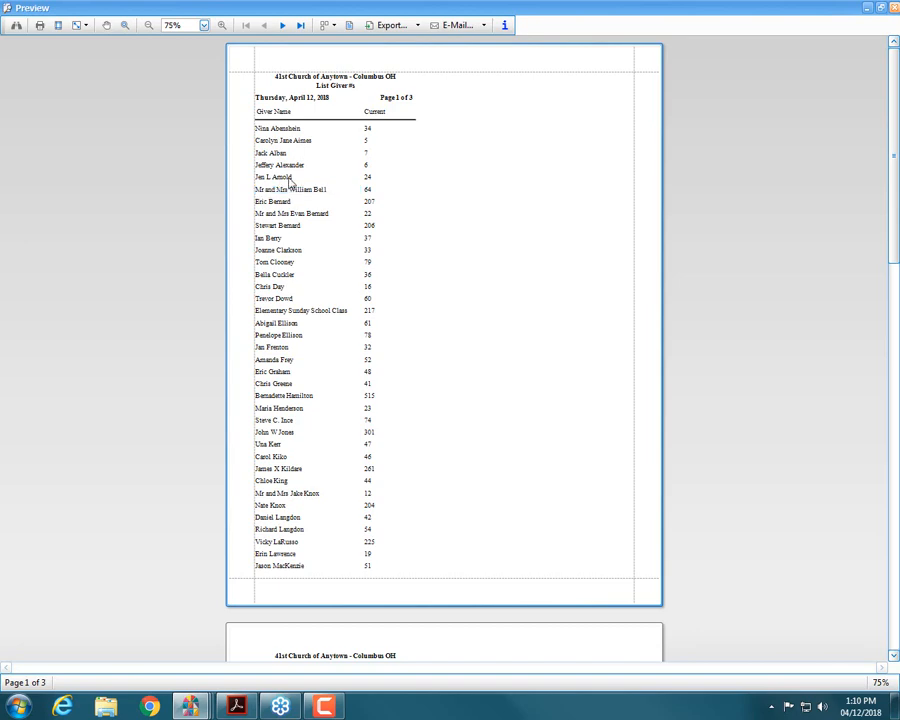
{"action": "left_click", "coordinate": [895, 8]}
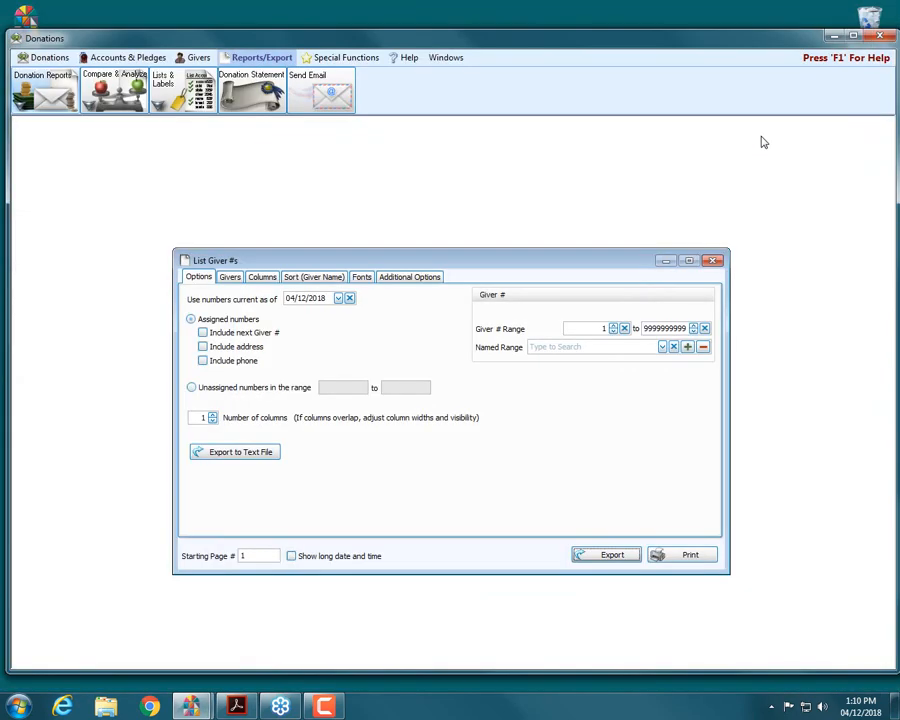
Set the number of columns to 2, preview the giver list, close the preview, and set the columns back to 1
{"action": "left_click", "coordinate": [212, 416]}
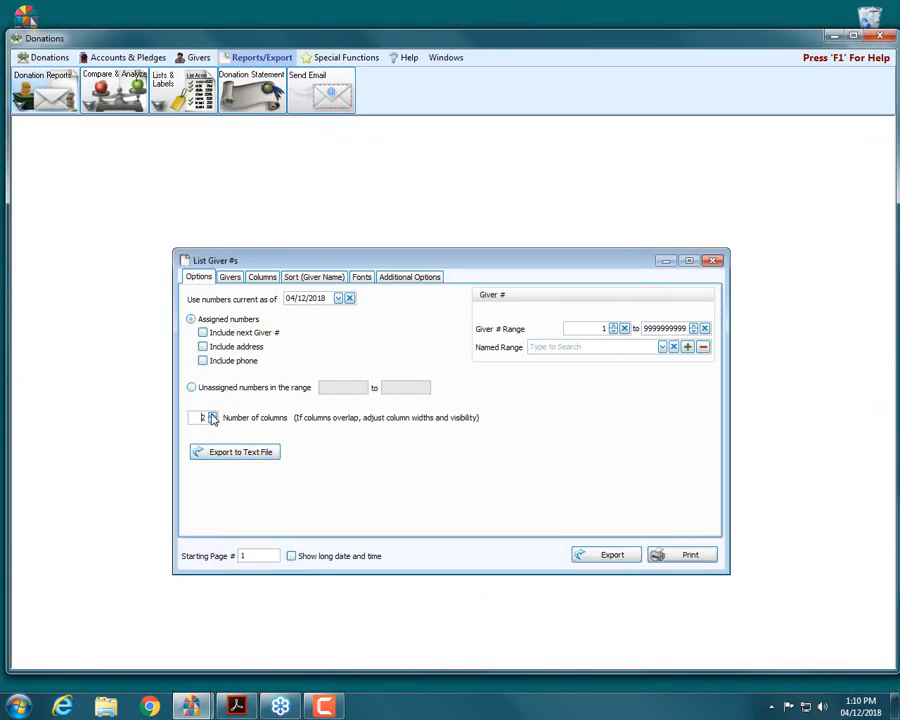
{"action": "left_click", "coordinate": [670, 557]}
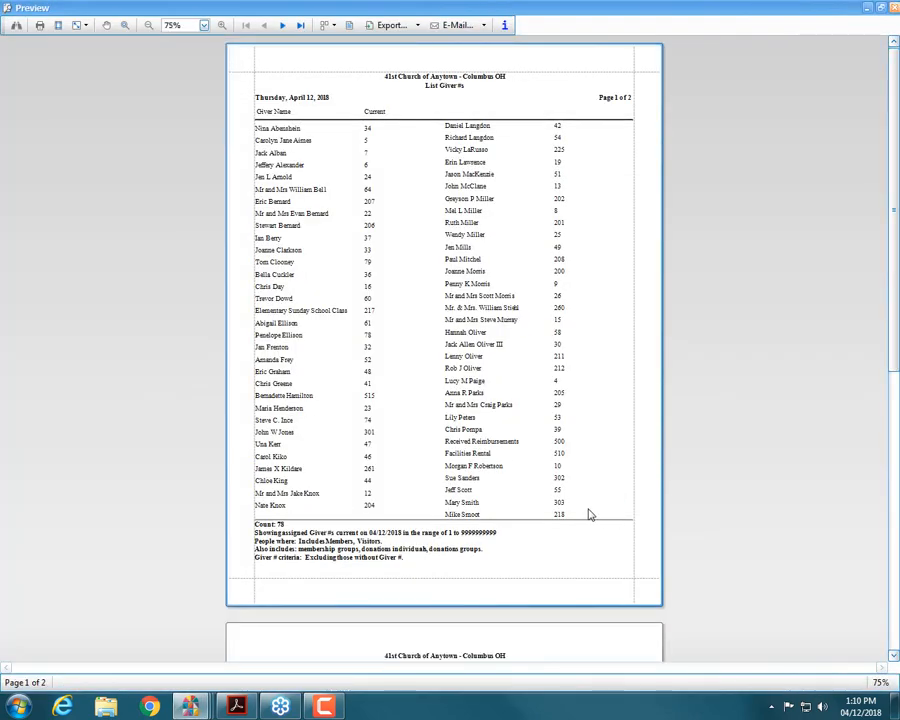
{"action": "scroll", "coordinate": [588, 513], "scroll_direction": "down", "scroll_amount": 1}
{"action": "scroll", "coordinate": [588, 513], "scroll_direction": "up", "scroll_amount": 1}
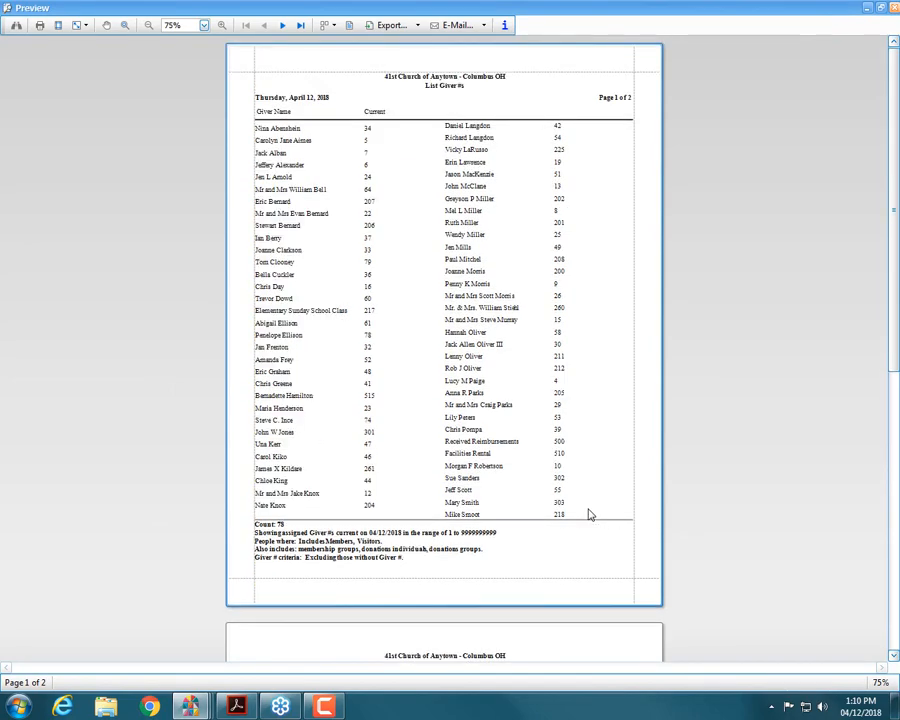
{"action": "left_click", "coordinate": [895, 8]}
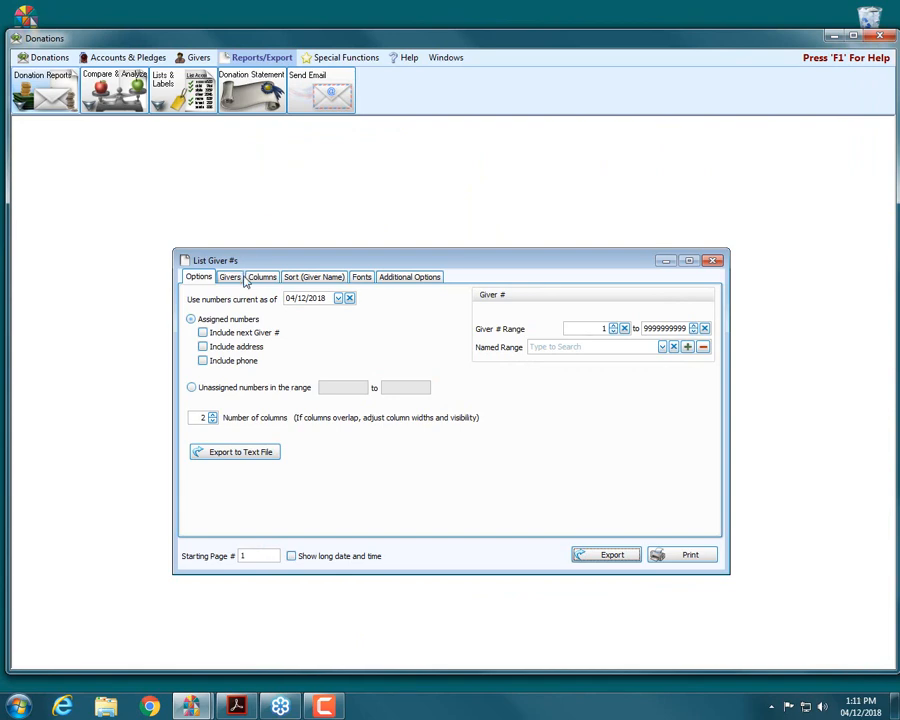
{"action": "left_click", "coordinate": [212, 421]}
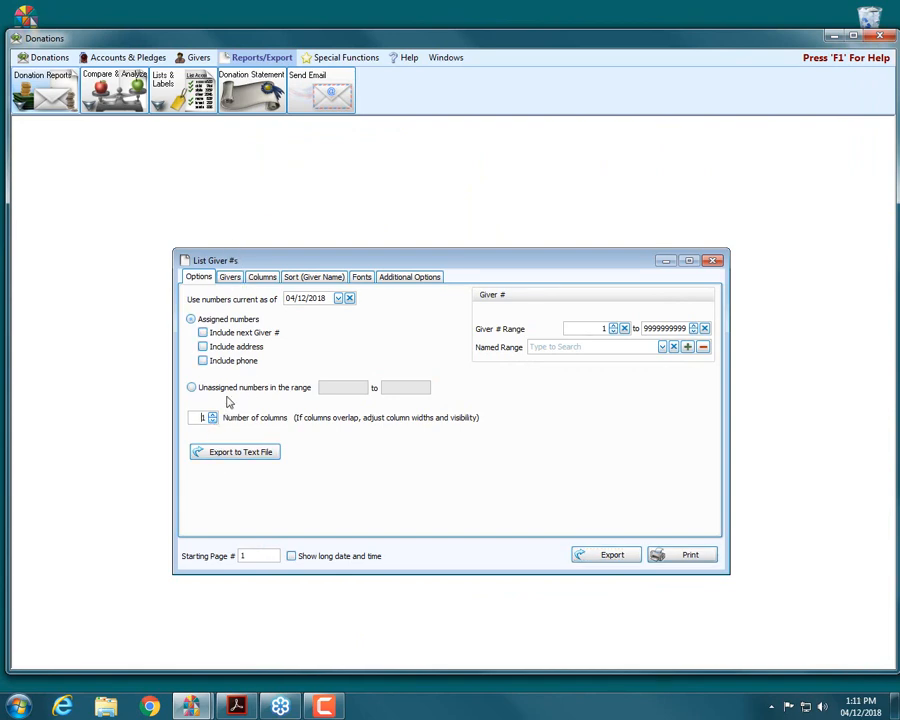
Review the giver selection criteria and browse the membership fields available for filtering
{"action": "left_click", "coordinate": [229, 279]}
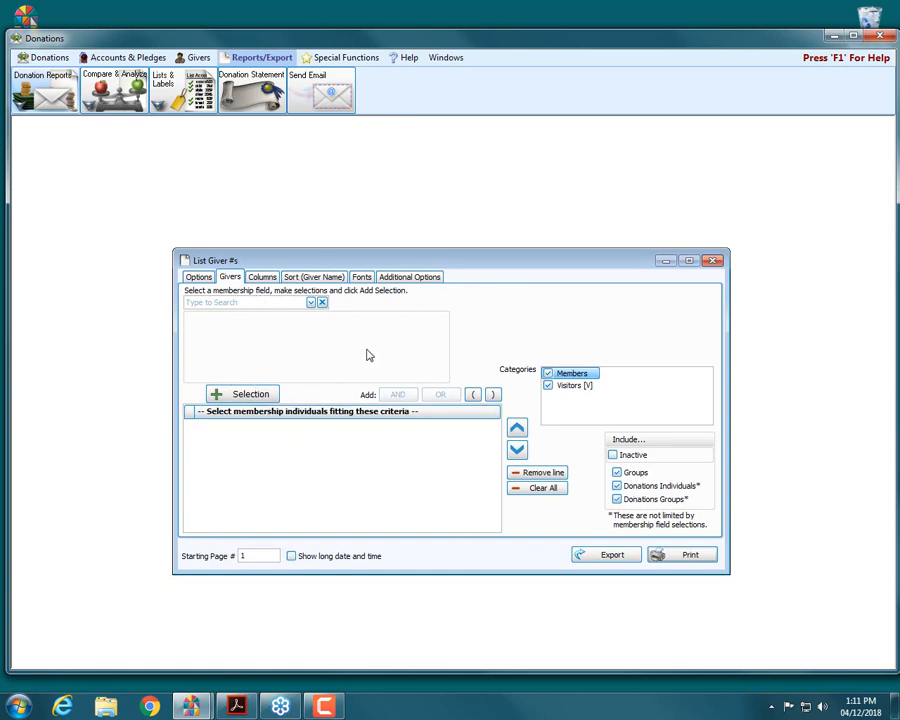
{"action": "left_click", "coordinate": [312, 302]}
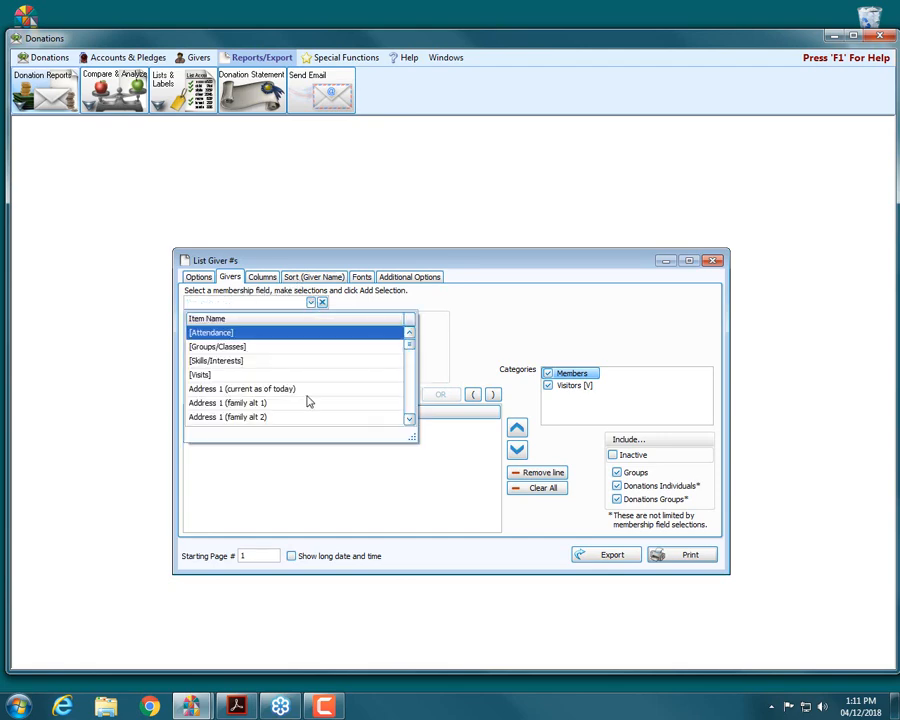
{"action": "scroll", "coordinate": [308, 399], "scroll_direction": "down", "scroll_amount": 4}
{"action": "scroll", "coordinate": [308, 399], "scroll_direction": "down", "scroll_amount": 1}
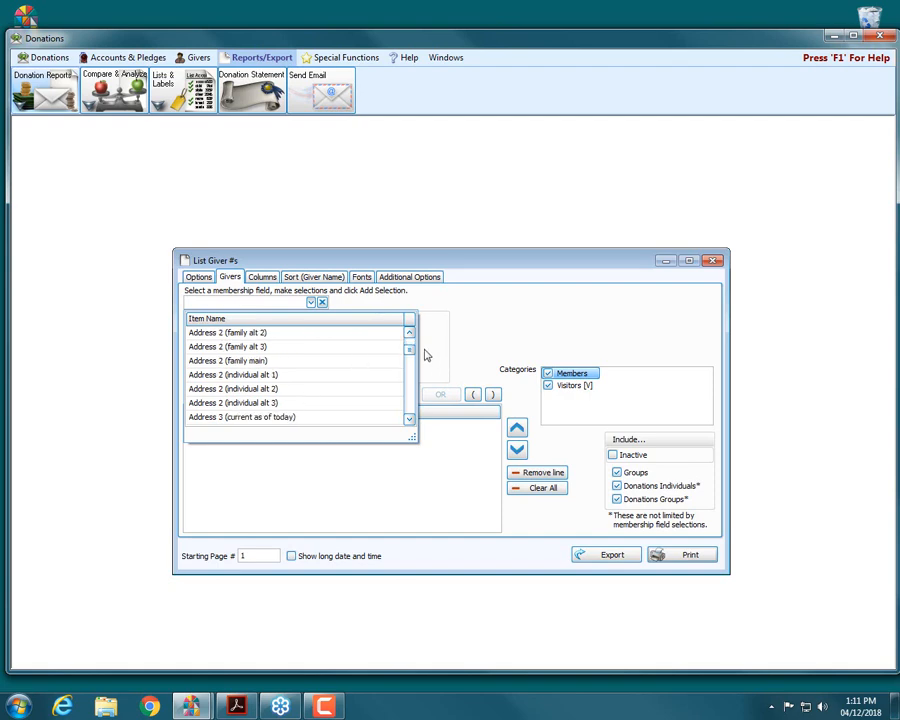
{"action": "mouse_move", "coordinate": [410, 348]}
{"action": "left_mouse_down"}
{"action": "mouse_move", "coordinate": [410, 414]}
{"action": "mouse_move", "coordinate": [416, 340]}
{"action": "left_mouse_up"}
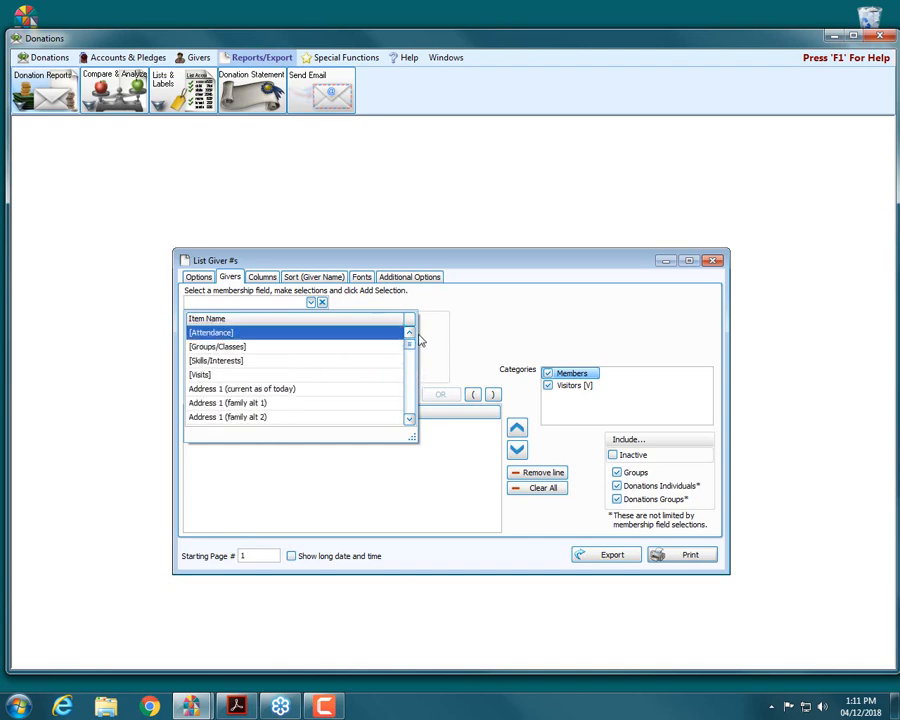
{"action": "left_click", "coordinate": [312, 303]}
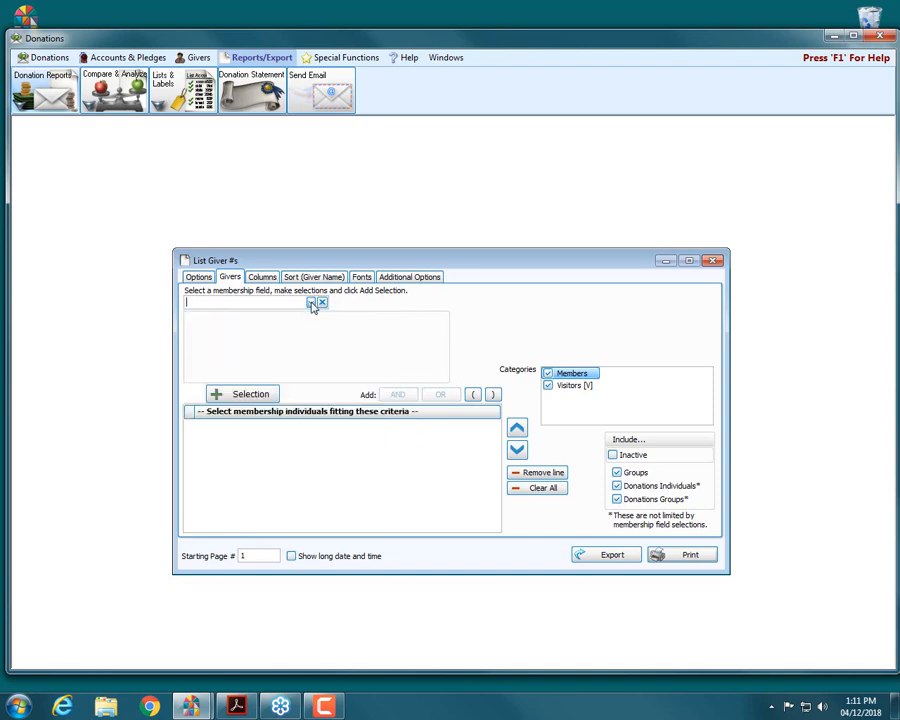
Check the report's available columns and set its sort field to Current
{"action": "left_click", "coordinate": [264, 278]}
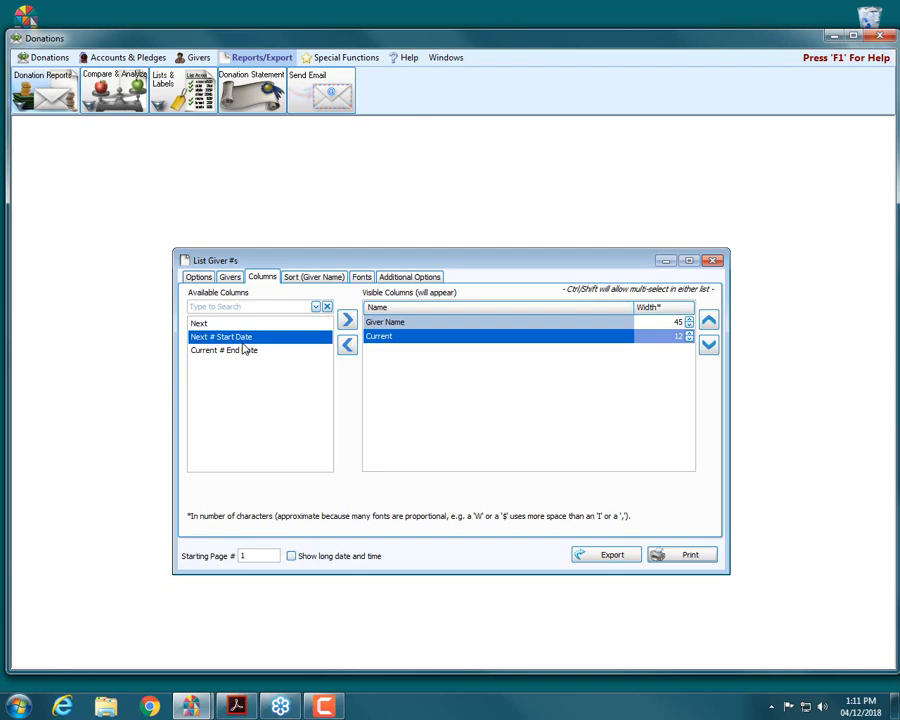
{"action": "left_click", "coordinate": [333, 280]}
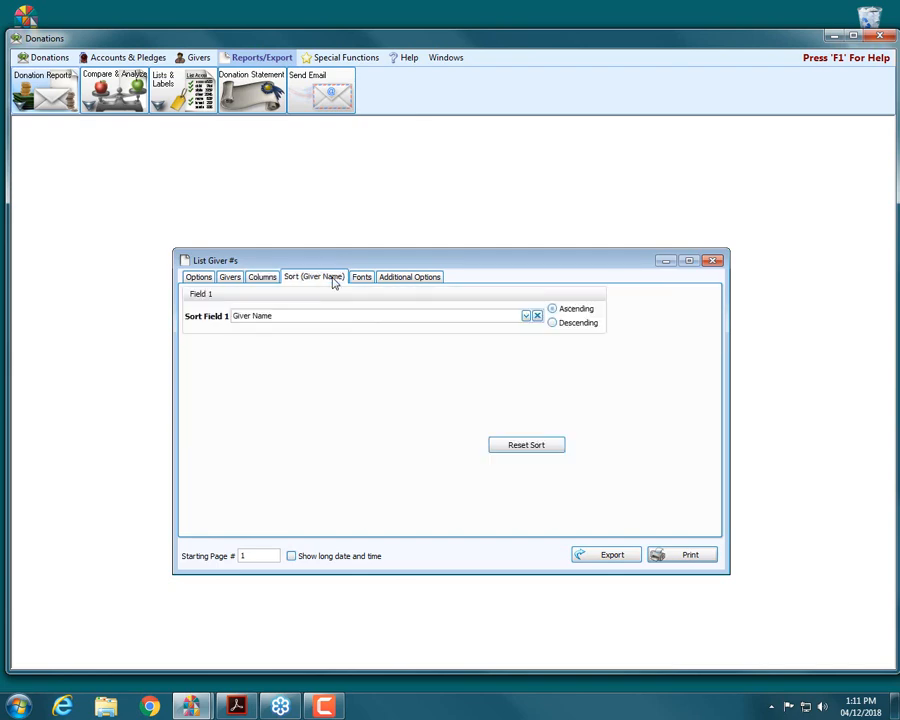
{"action": "left_click", "coordinate": [526, 317]}
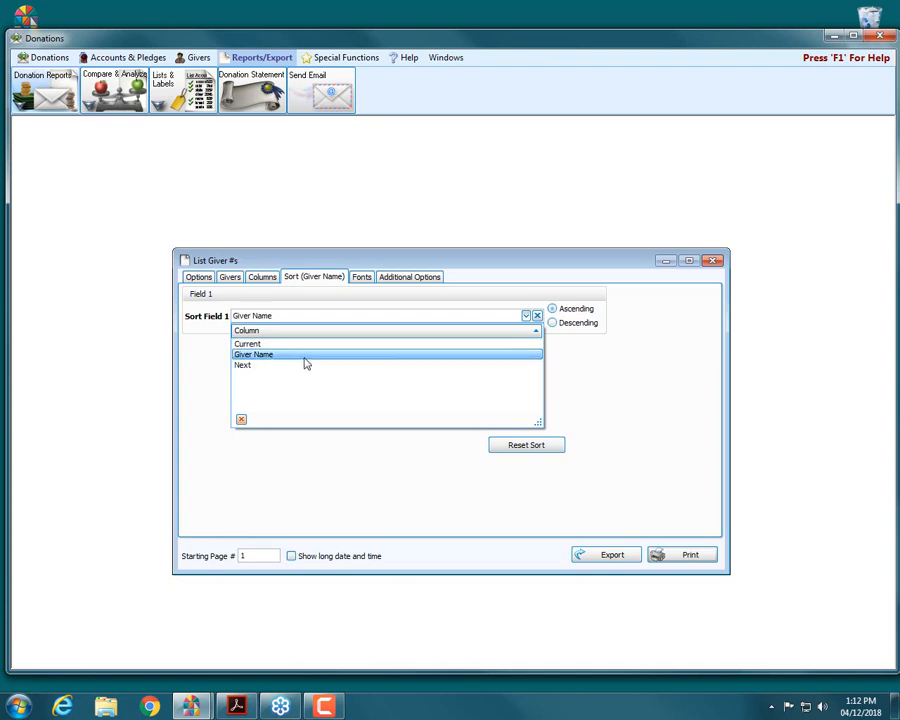
{"action": "left_click", "coordinate": [250, 344]}
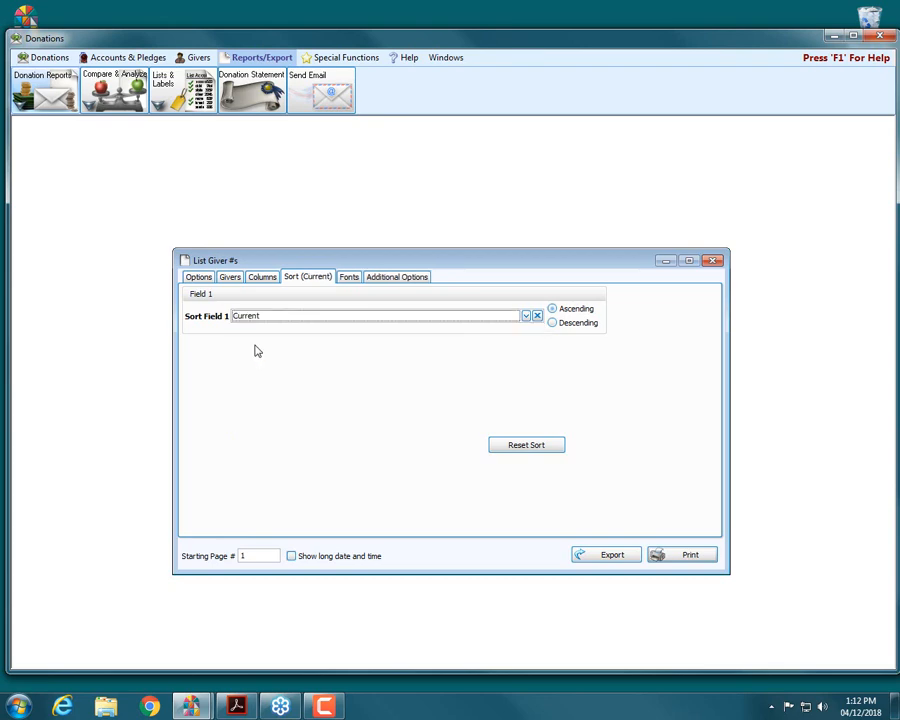
Move the Current column ahead of Giver Name, preview the giver list, and close the preview
{"action": "left_click", "coordinate": [263, 280]}
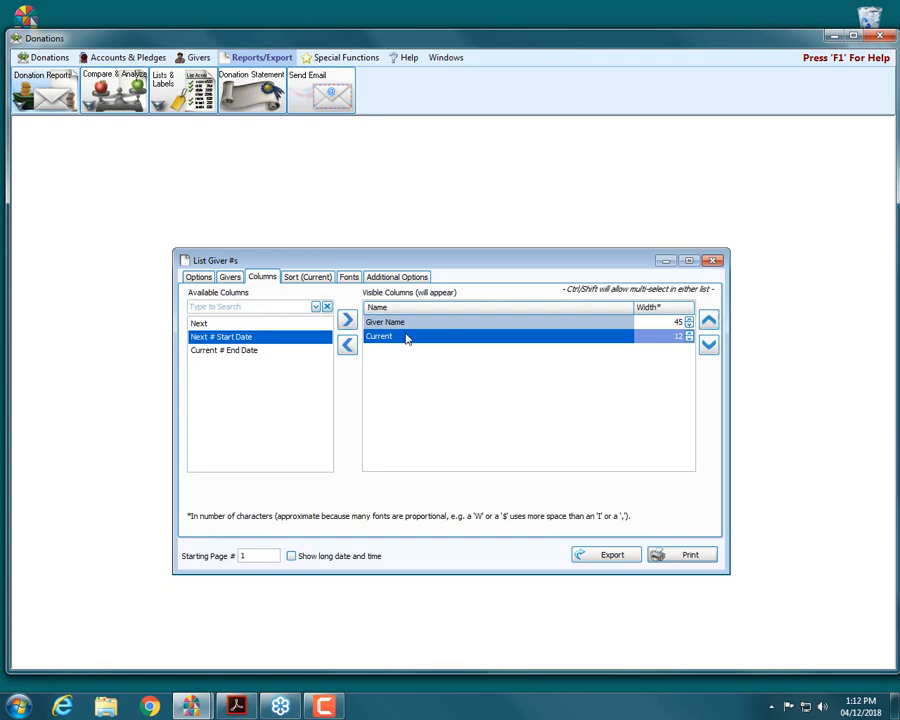
{"action": "left_click", "coordinate": [708, 320]}
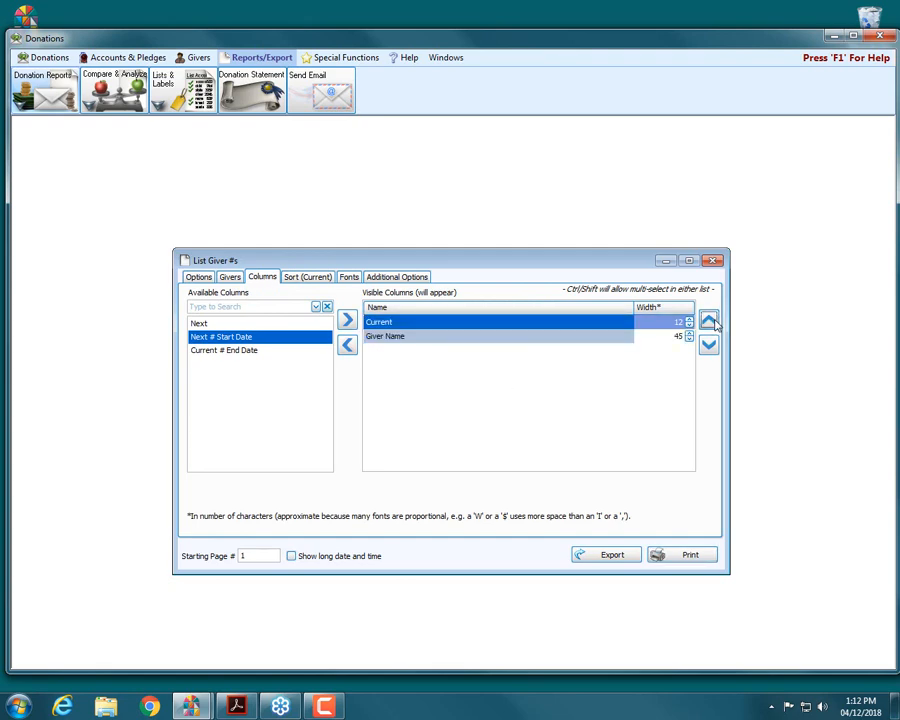
{"action": "left_click", "coordinate": [684, 558]}
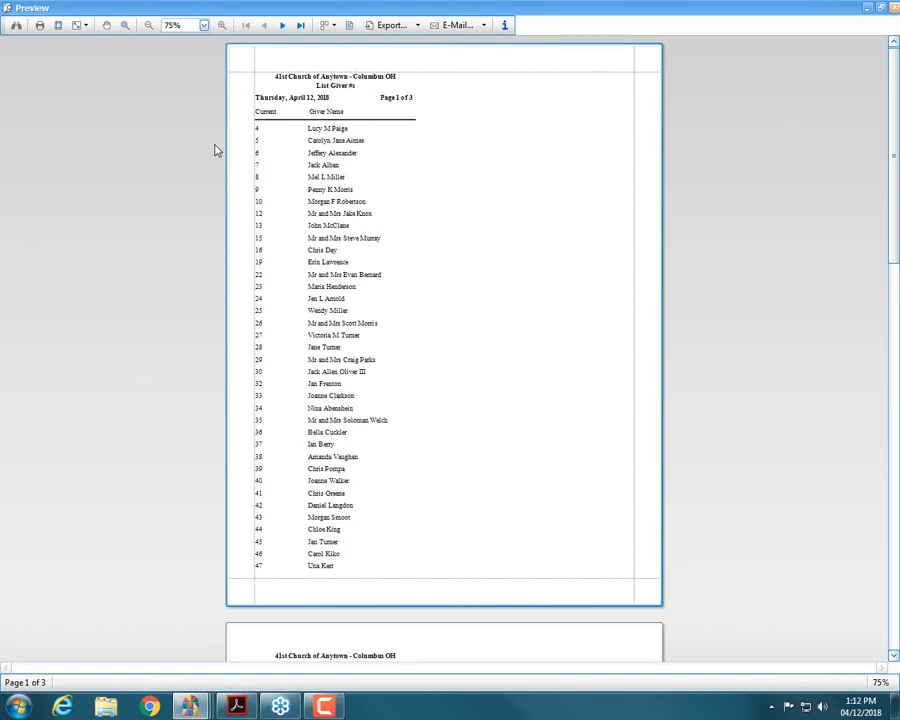
{"action": "left_click", "coordinate": [880, 7]}
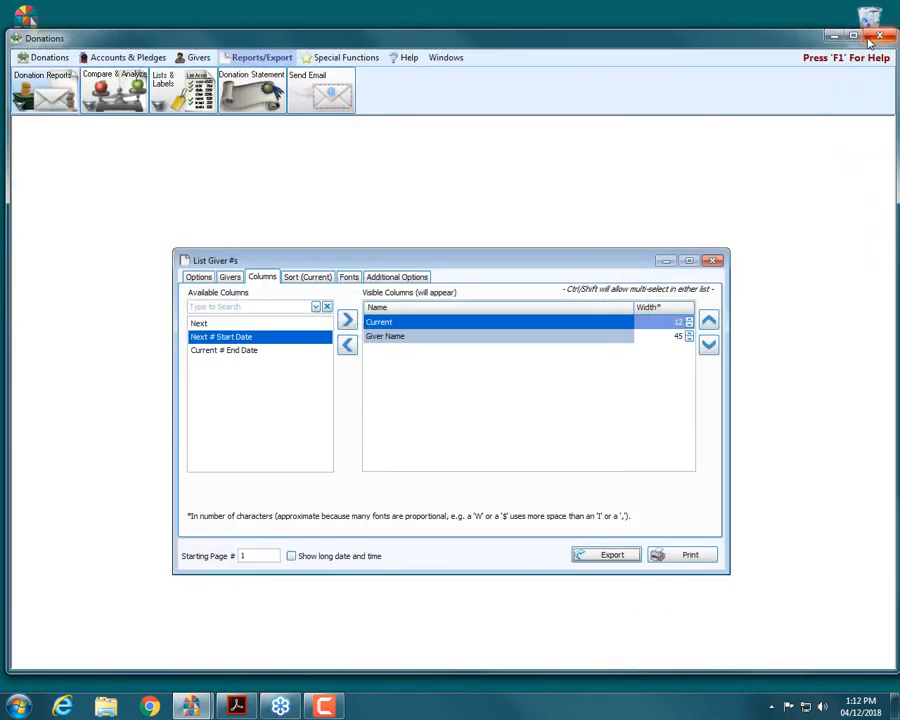
Include the Membership Category and [D] indicators, preview the giver list, close the preview, and return to the report's main options
{"action": "left_click", "coordinate": [349, 278]}
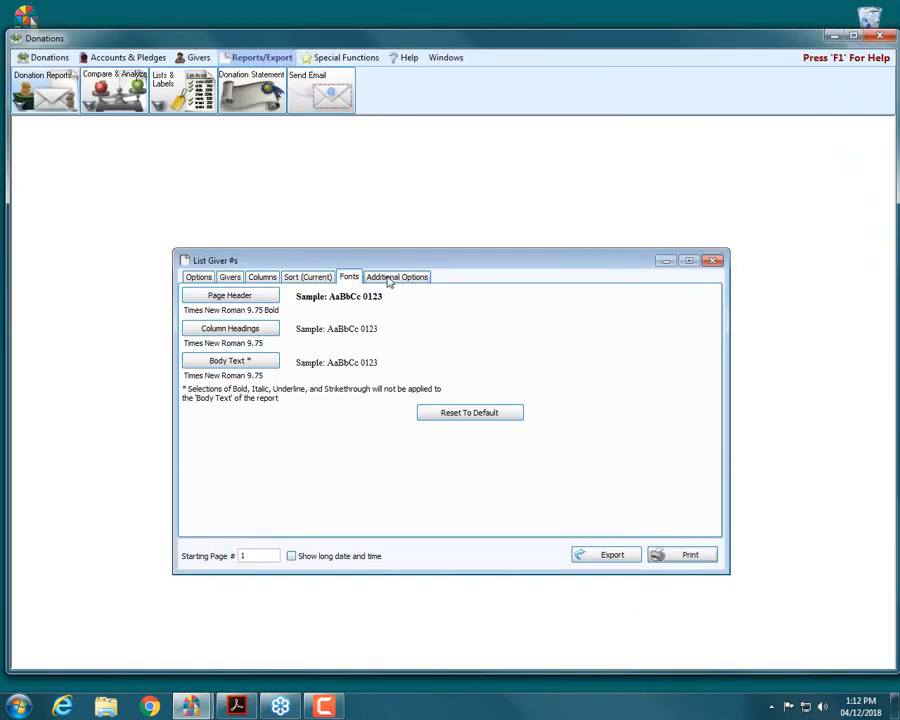
{"action": "left_click", "coordinate": [385, 280]}
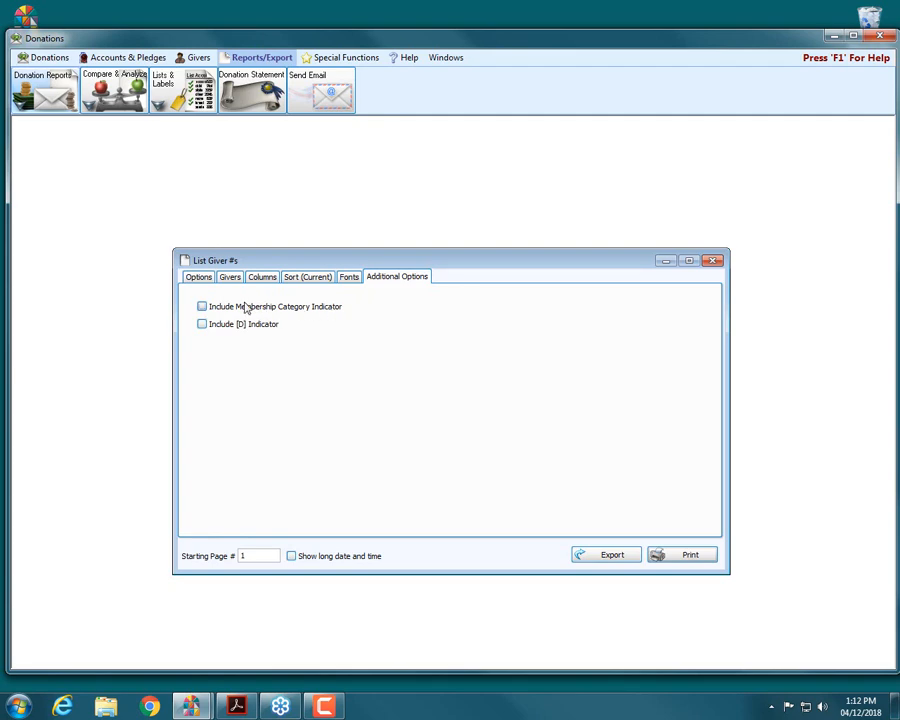
{"action": "left_click", "coordinate": [203, 307]}
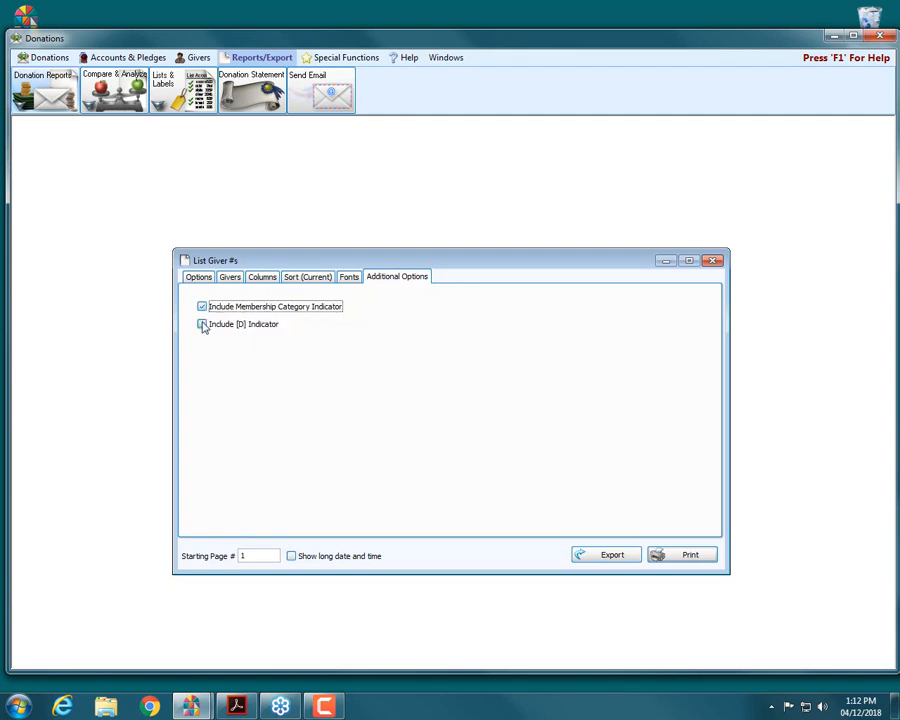
{"action": "left_click", "coordinate": [203, 325]}
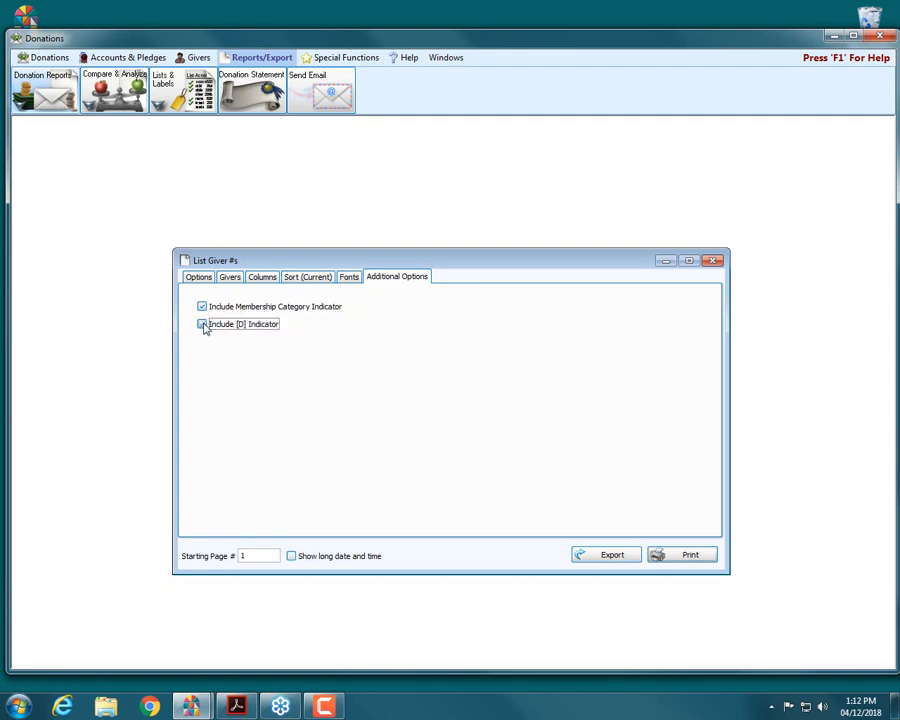
{"action": "left_click", "coordinate": [680, 560]}
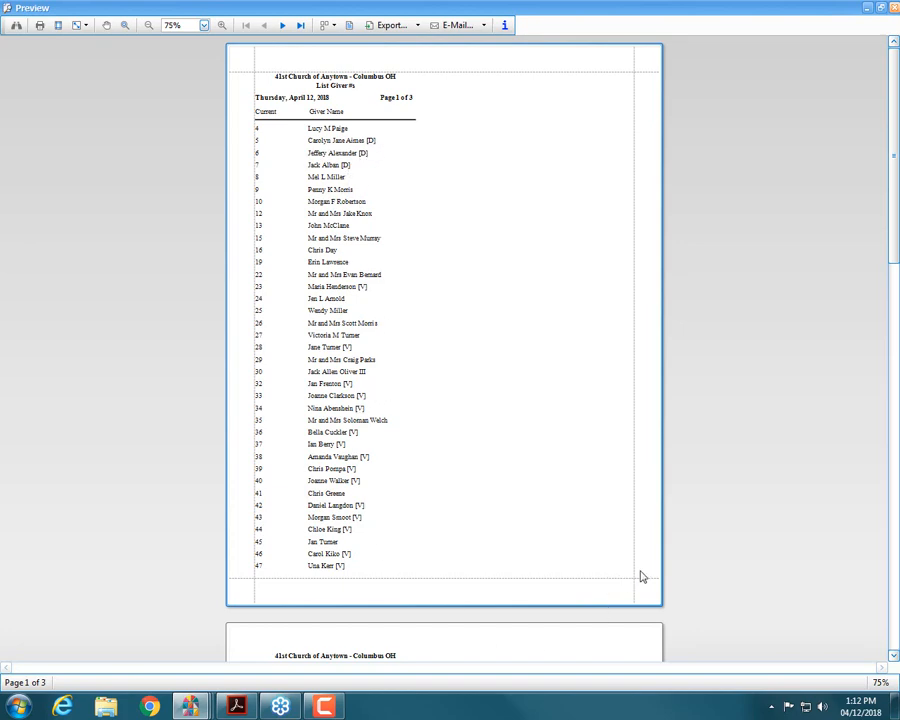
{"action": "left_click", "coordinate": [895, 8]}
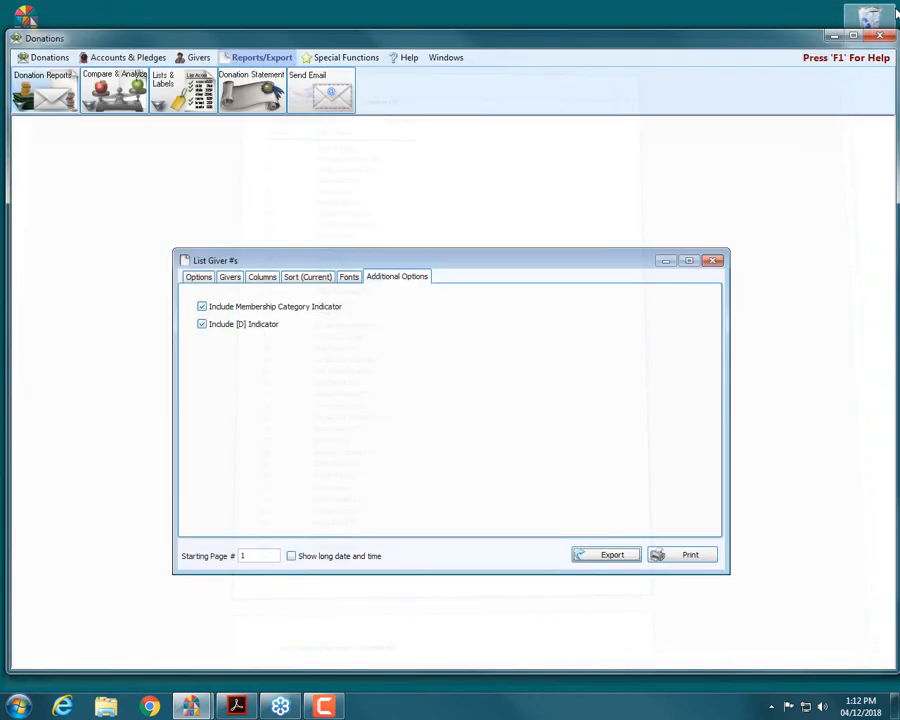
{"action": "left_click", "coordinate": [203, 280]}
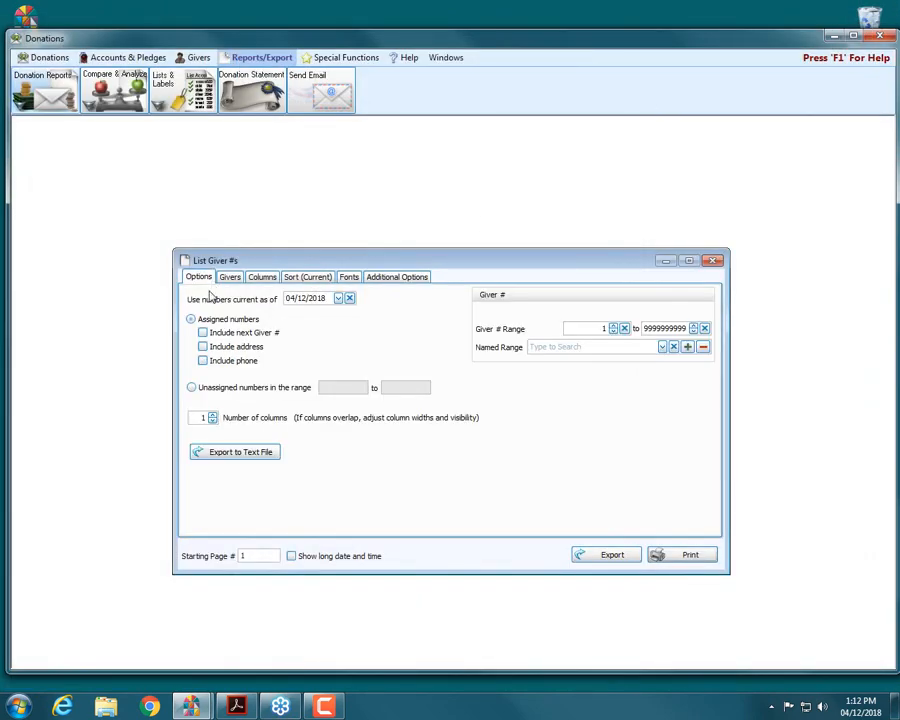
List the unassigned giver numbers in the range 1 to 1000, preview the report, and close the preview
{"action": "left_click", "coordinate": [192, 388]}
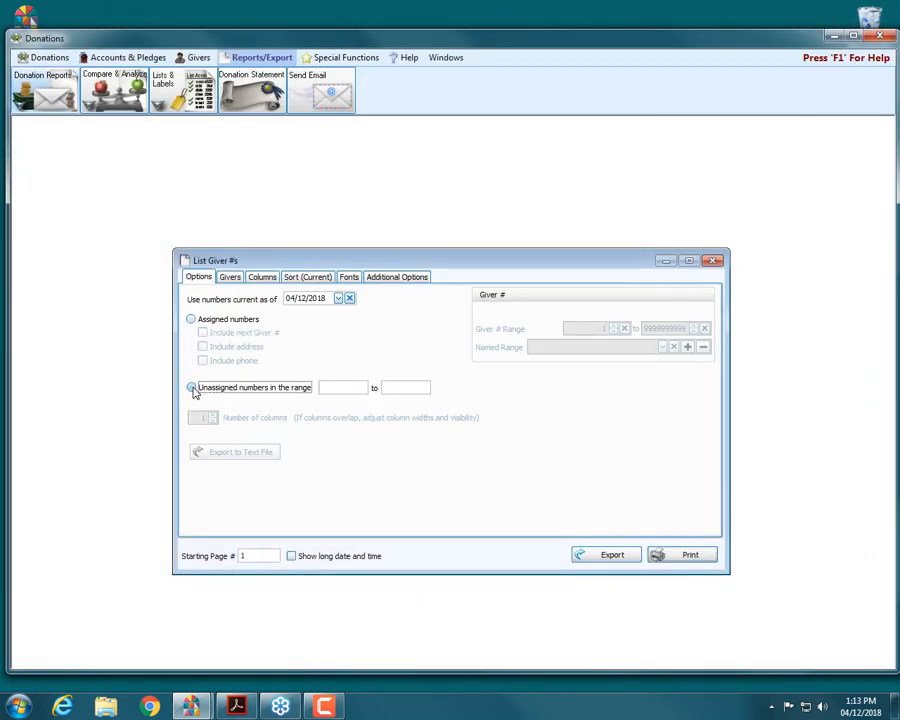
{"action": "left_click", "coordinate": [336, 388]}
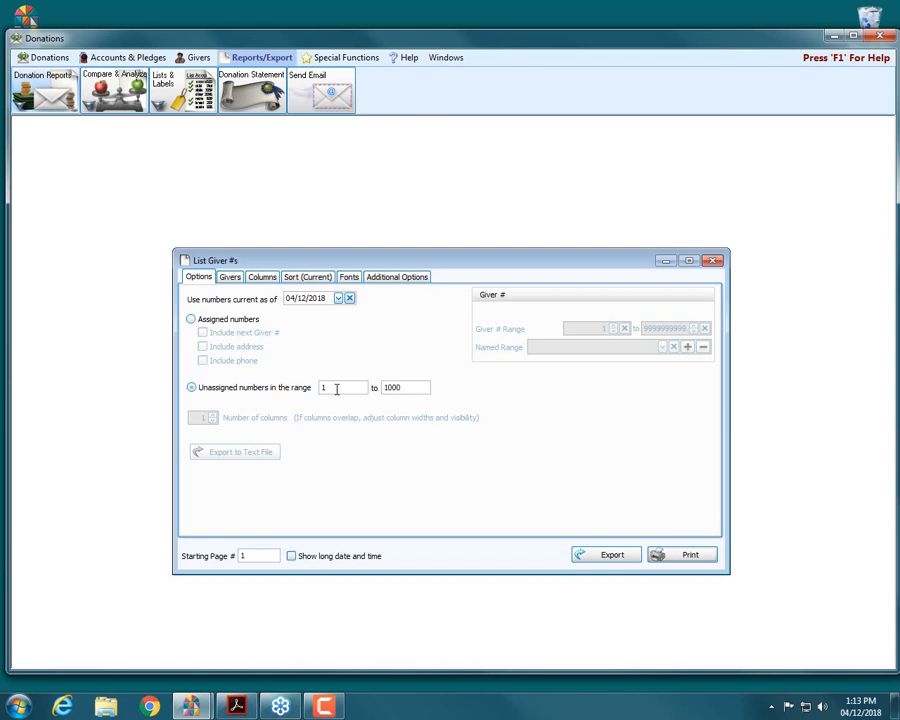
{"action": "left_click", "coordinate": [688, 556]}
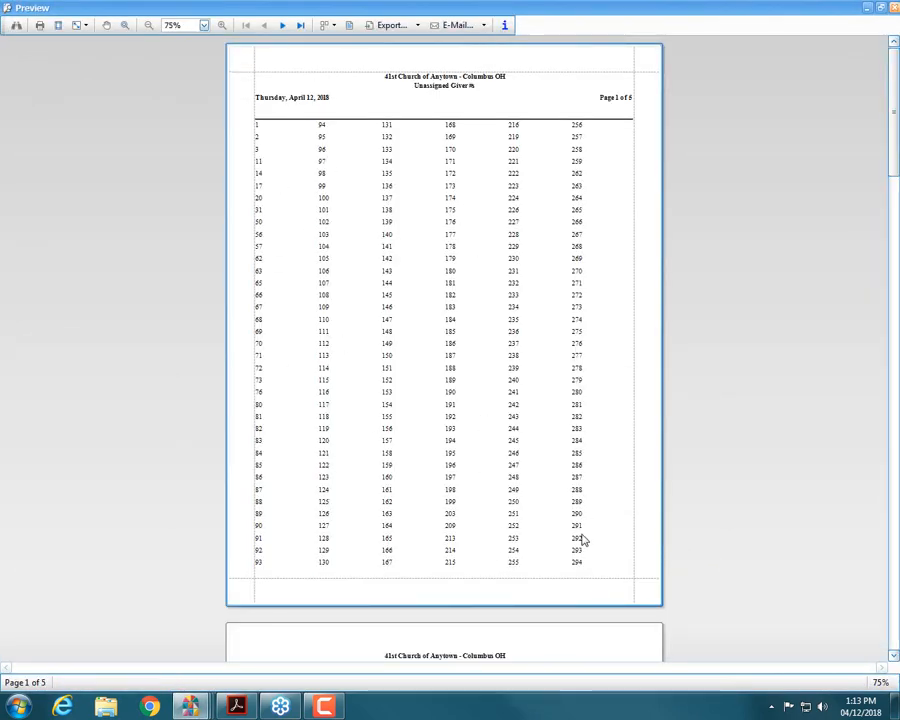
{"action": "scroll", "coordinate": [581, 539], "scroll_direction": "down", "scroll_amount": 5}
{"action": "scroll", "coordinate": [581, 537], "scroll_direction": "up", "scroll_amount": 5}
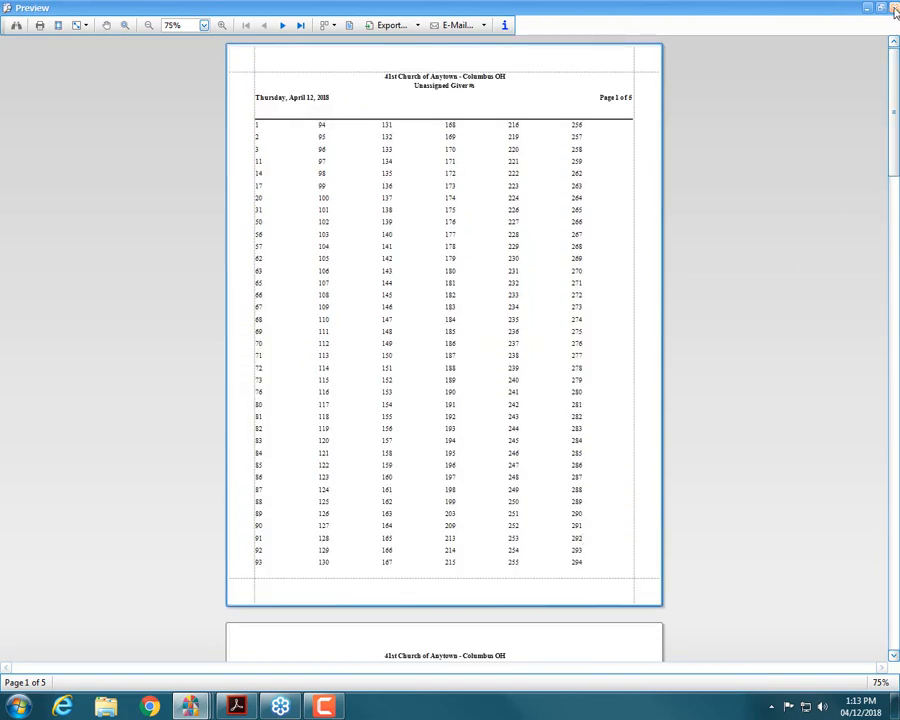
{"action": "left_click", "coordinate": [894, 8]}
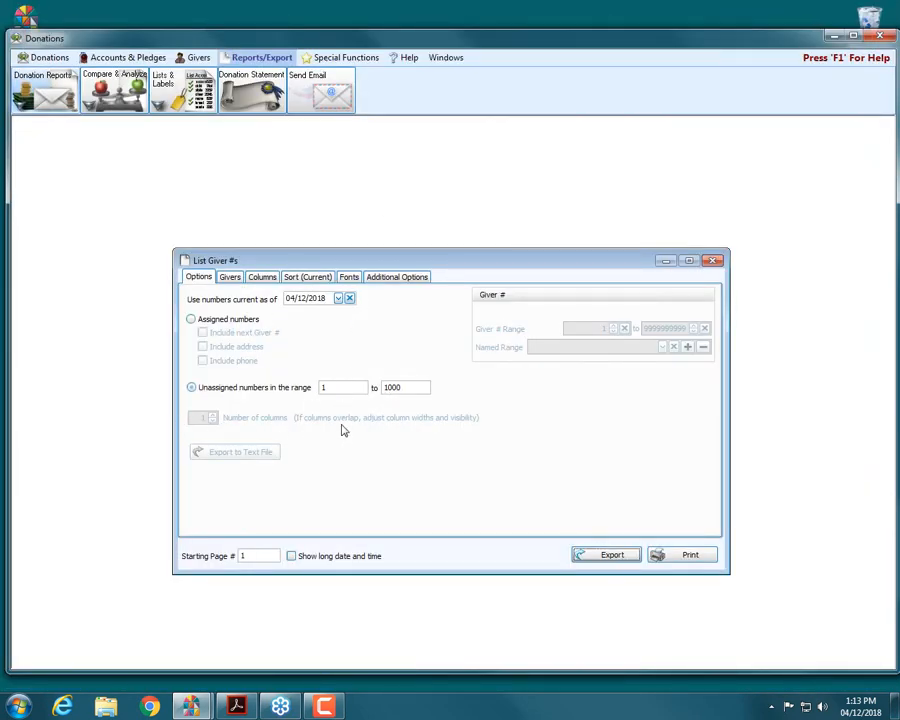
Switch the list back to assigned numbers with an upper giver number limit of 50, preview it, and close the preview
{"action": "left_click", "coordinate": [203, 320]}
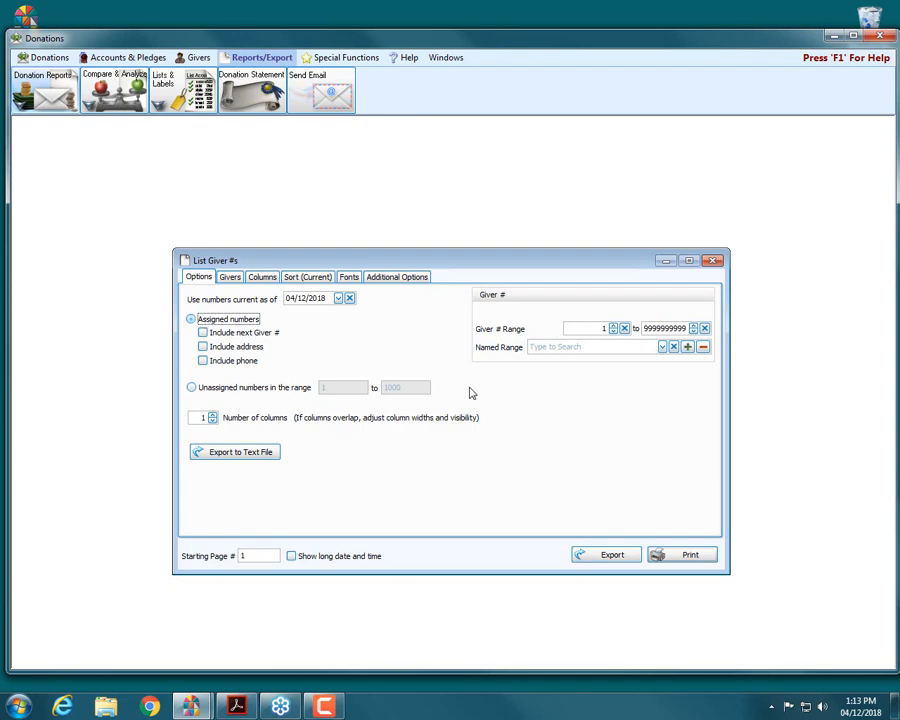
{"action": "left_click", "coordinate": [673, 328]}
{"action": "double_click", "coordinate": [673, 328]}
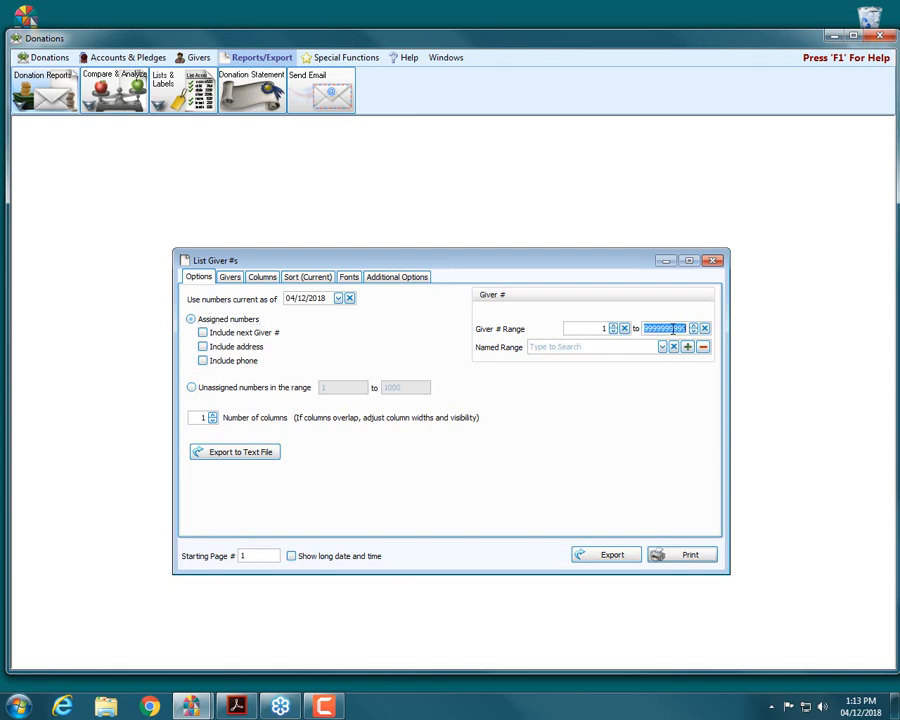
{"action": "type", "text": "5"}
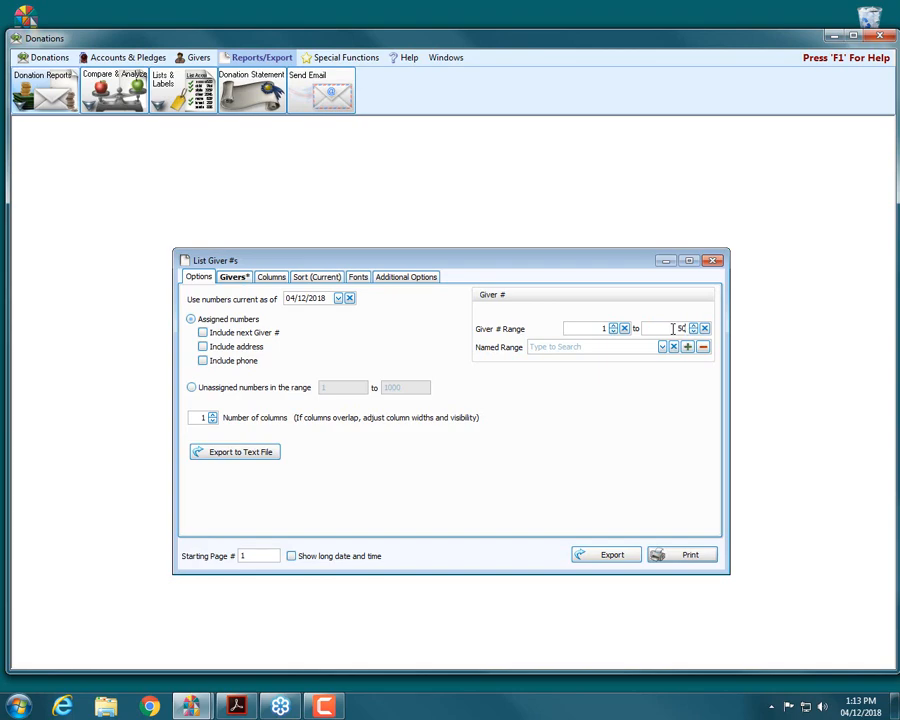
{"action": "type", "text": "0"}
{"action": "left_click", "coordinate": [677, 555]}
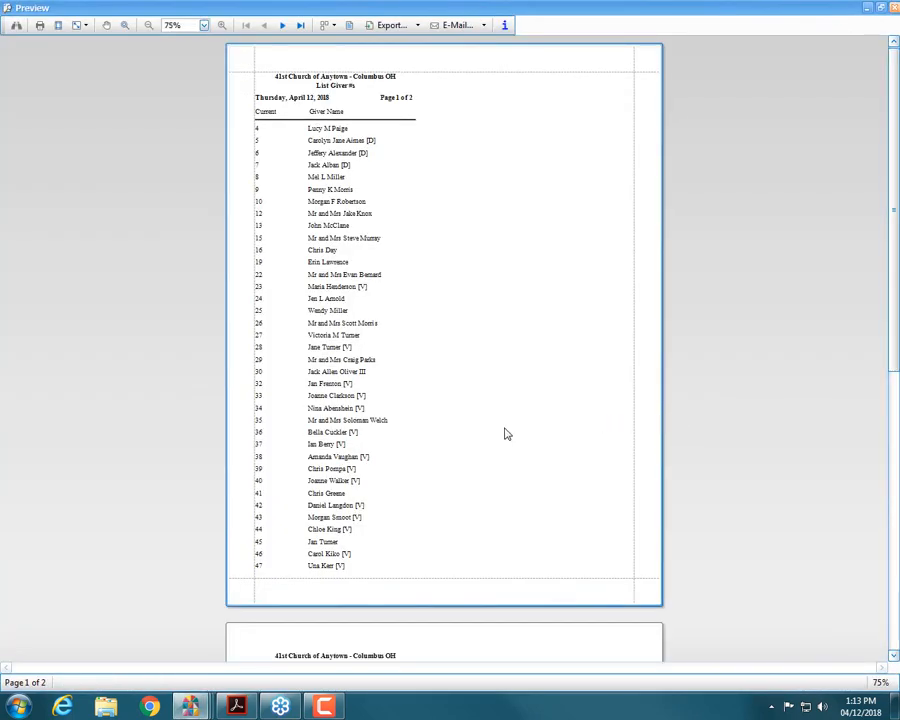
{"action": "scroll", "coordinate": [490, 434], "scroll_direction": "down", "scroll_amount": 5}
{"action": "scroll", "coordinate": [490, 434], "scroll_direction": "up", "scroll_amount": 5}
{"action": "left_click", "coordinate": [894, 8]}
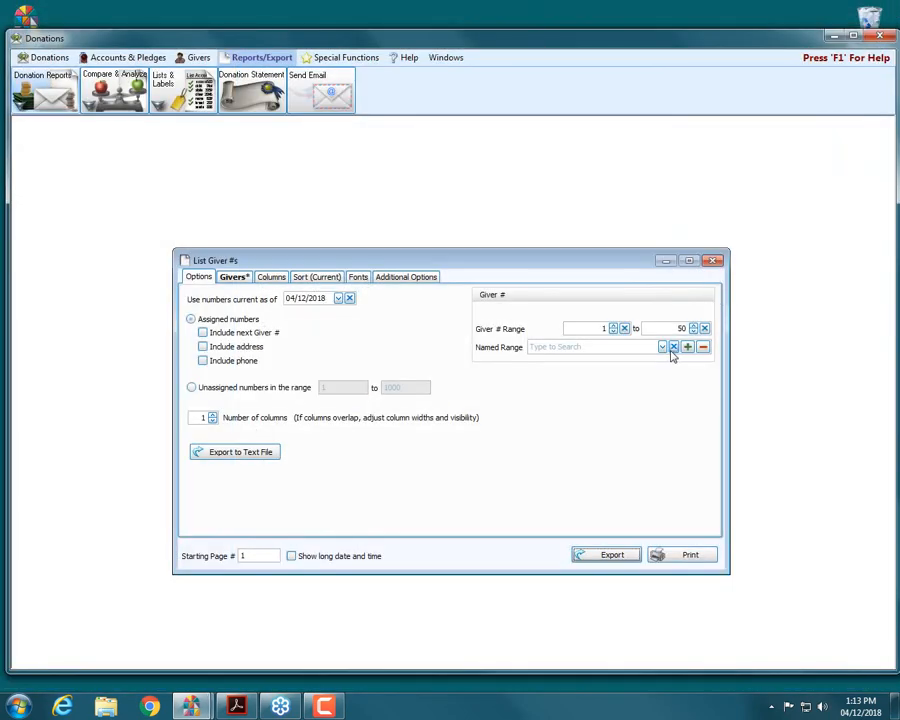
Limit the list to the Children's Envelopes (200 - 250) named range, preview it, and close the preview
{"action": "left_click", "coordinate": [662, 347]}
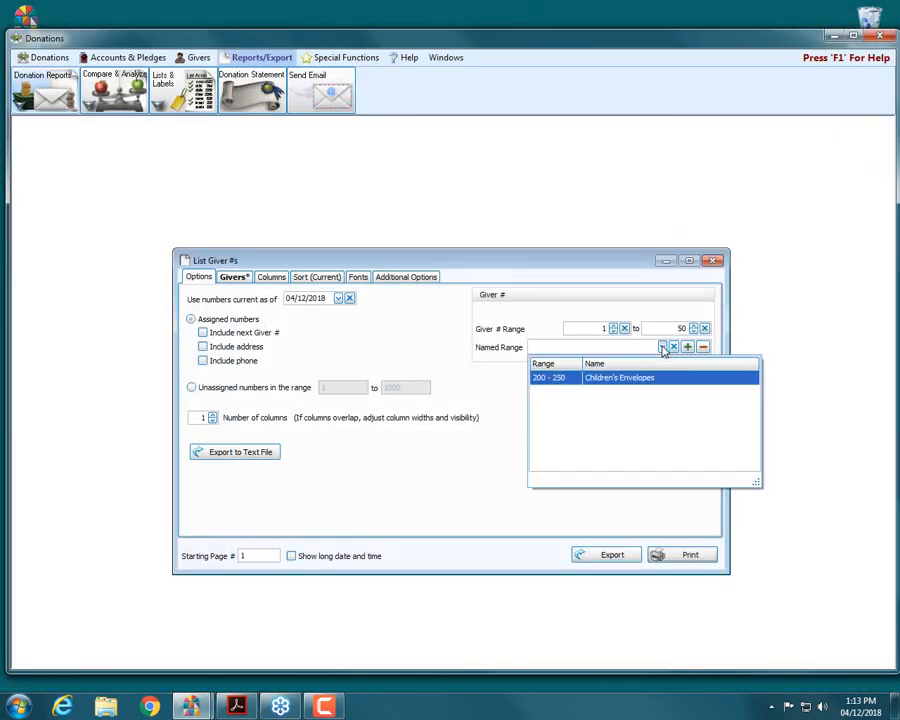
{"action": "left_click", "coordinate": [553, 378]}
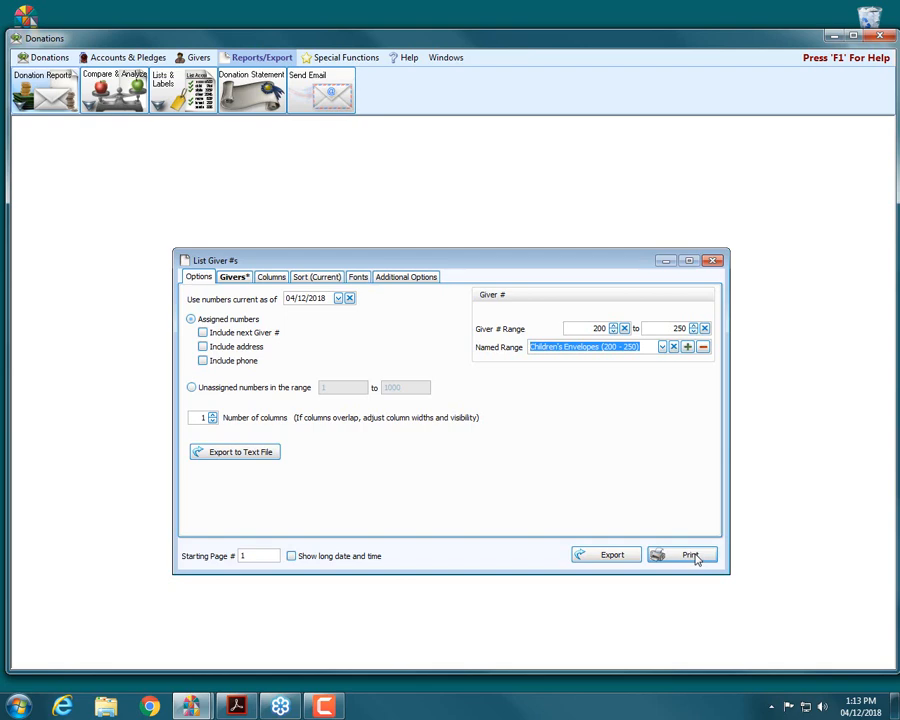
{"action": "left_click", "coordinate": [688, 348]}
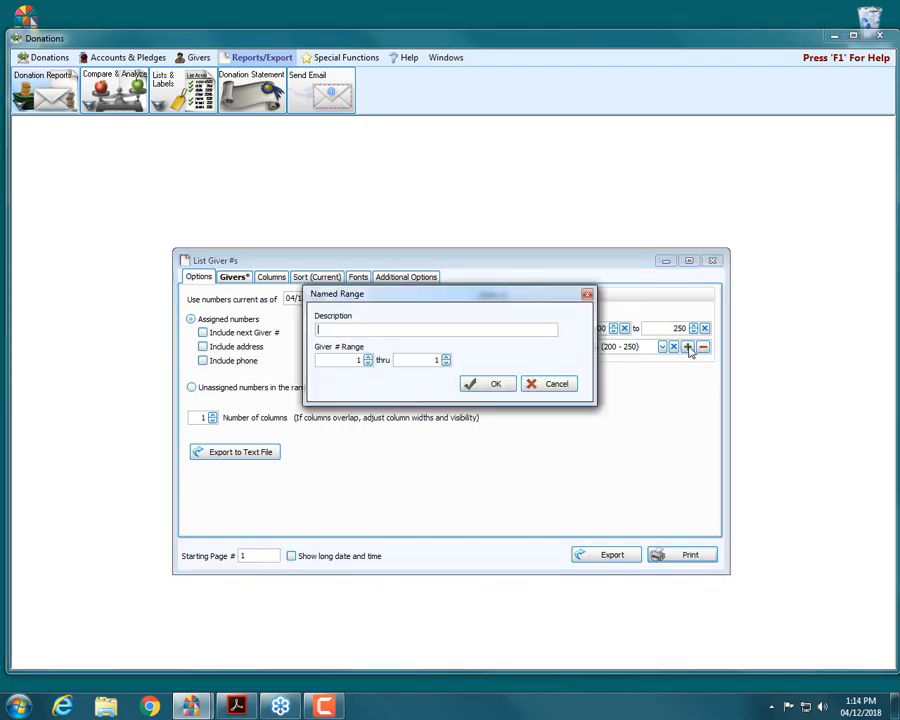
{"action": "left_click", "coordinate": [562, 383]}
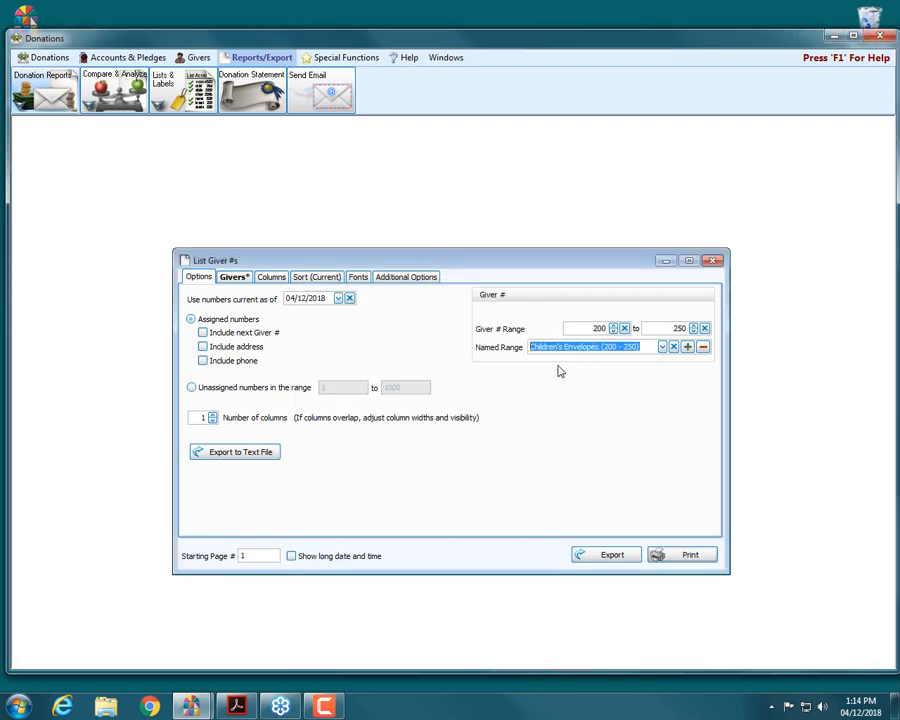
{"action": "left_click", "coordinate": [686, 558]}
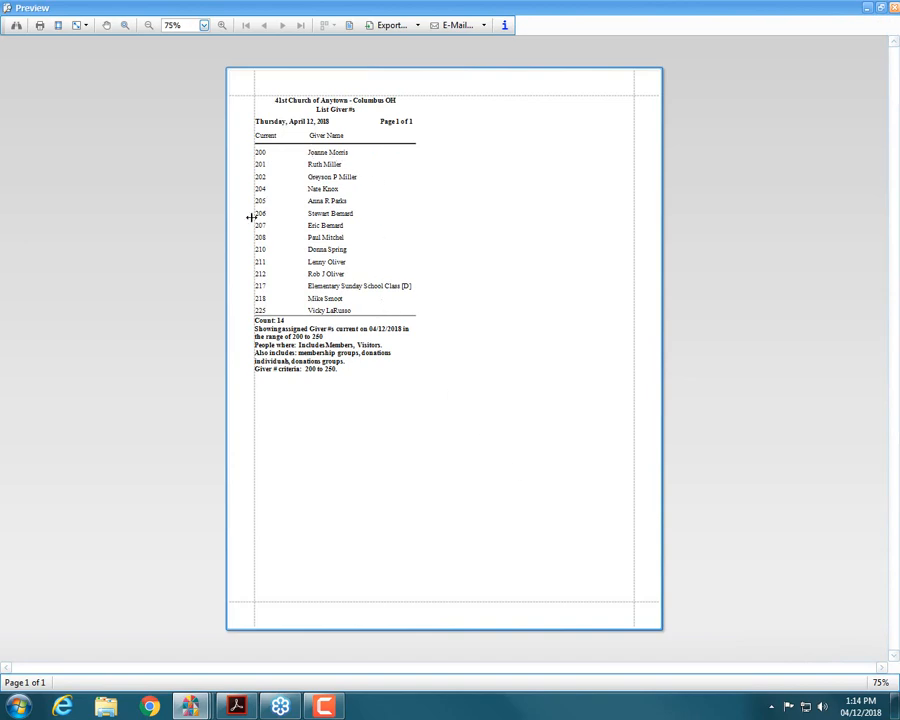
{"action": "left_click", "coordinate": [892, 7]}
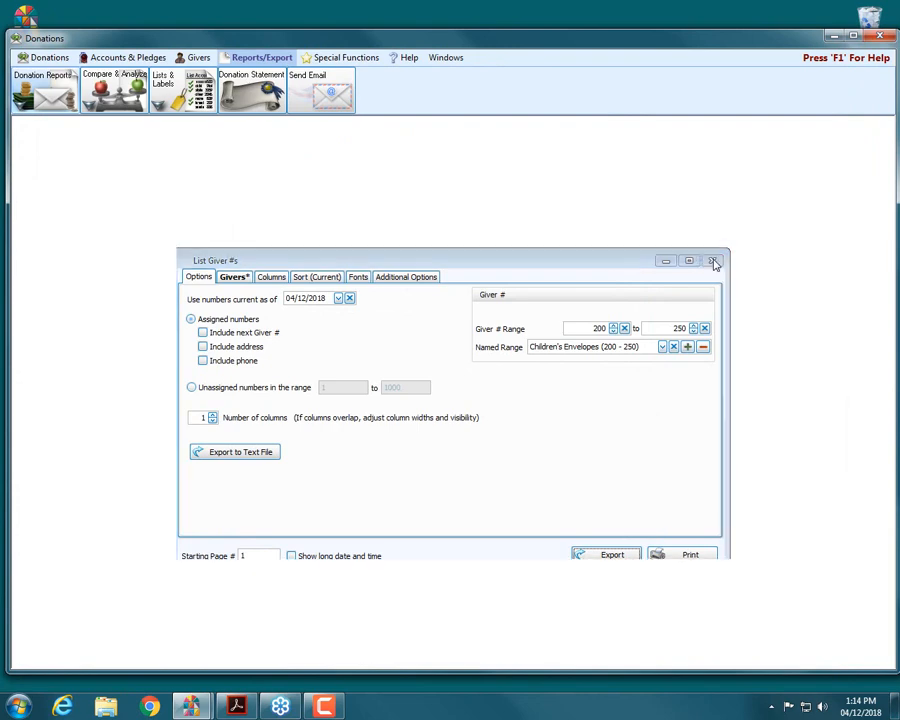
Close the giver number report and open the Labels setup
{"action": "left_click", "coordinate": [713, 260]}
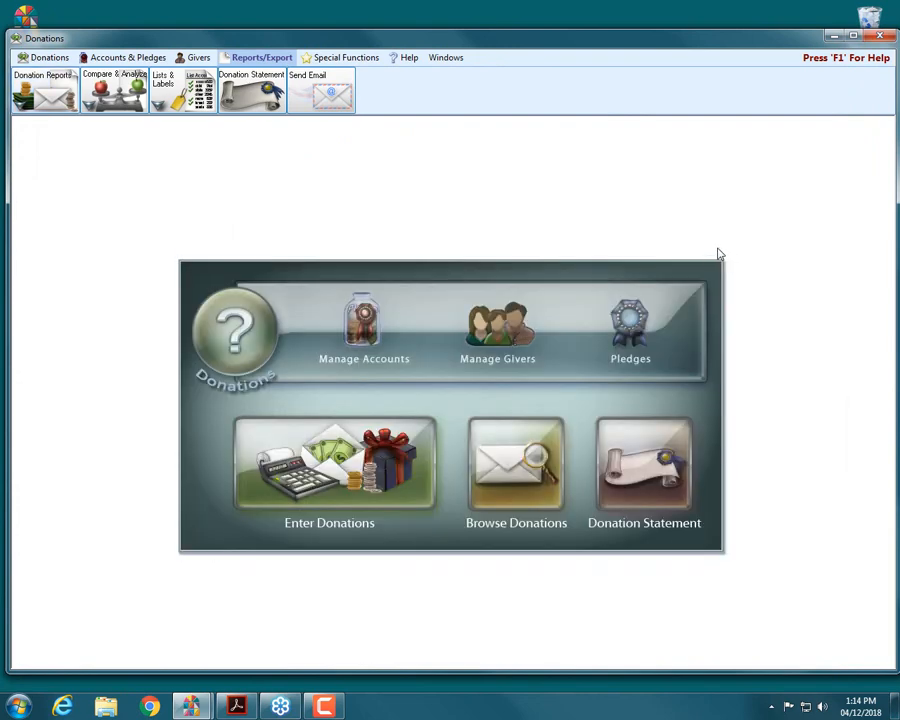
{"action": "left_click", "coordinate": [184, 106]}
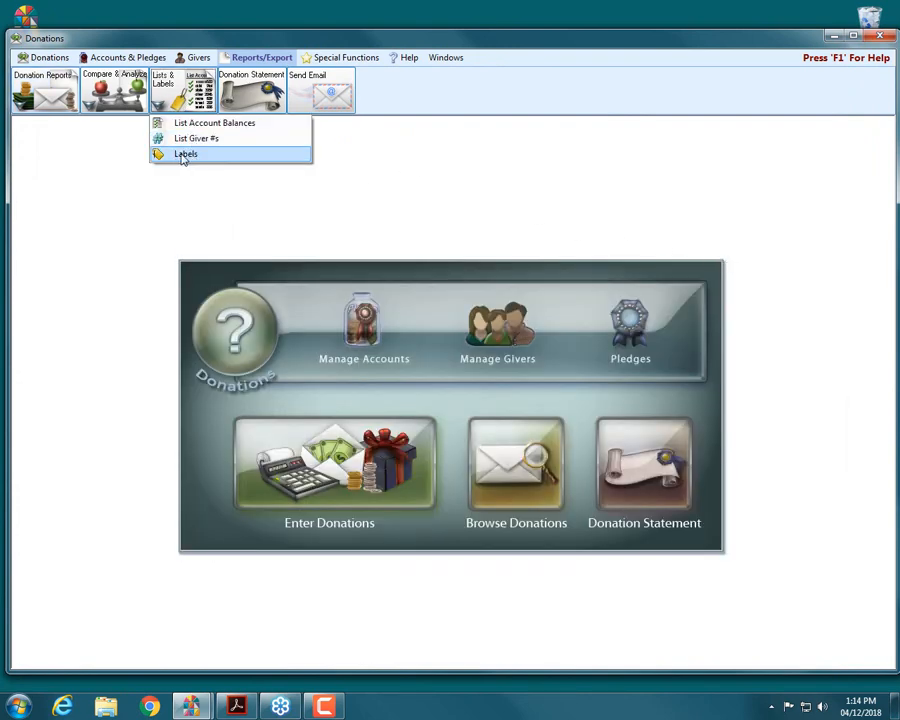
{"action": "left_click", "coordinate": [184, 155]}
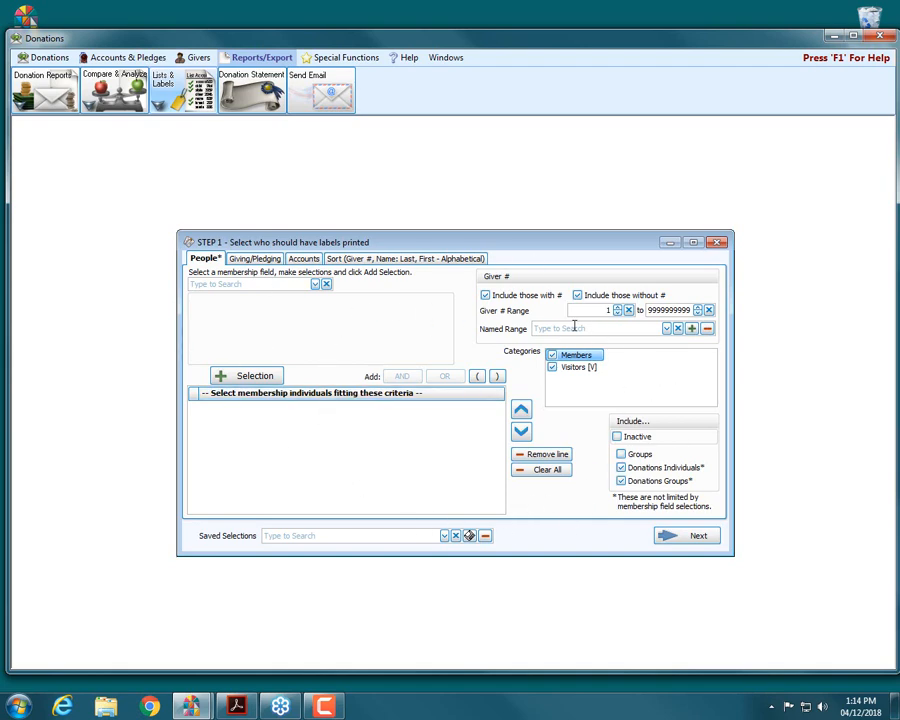
Browse the membership fields available for selecting who should have labels printed
{"action": "left_click", "coordinate": [315, 284]}
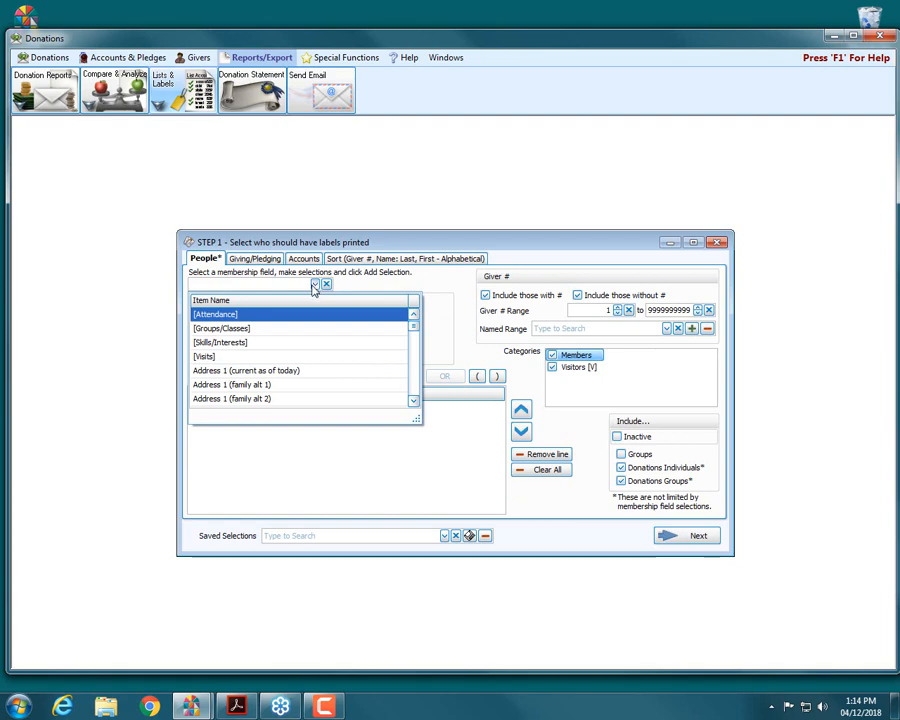
{"action": "scroll", "coordinate": [297, 313], "scroll_direction": "down", "scroll_amount": 8}
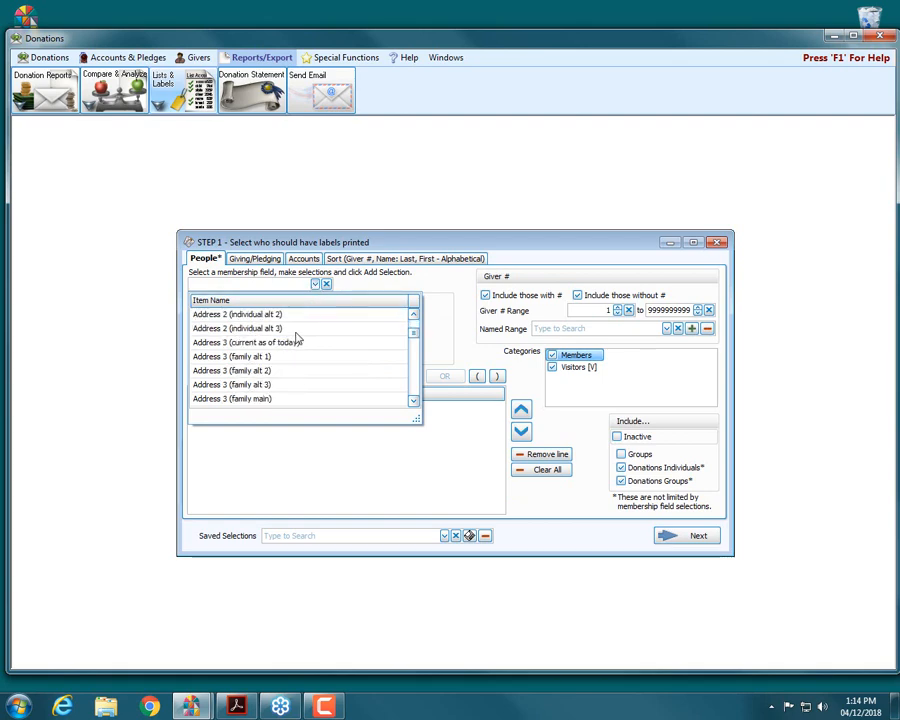
{"action": "scroll", "coordinate": [297, 340], "scroll_direction": "down", "scroll_amount": 8}
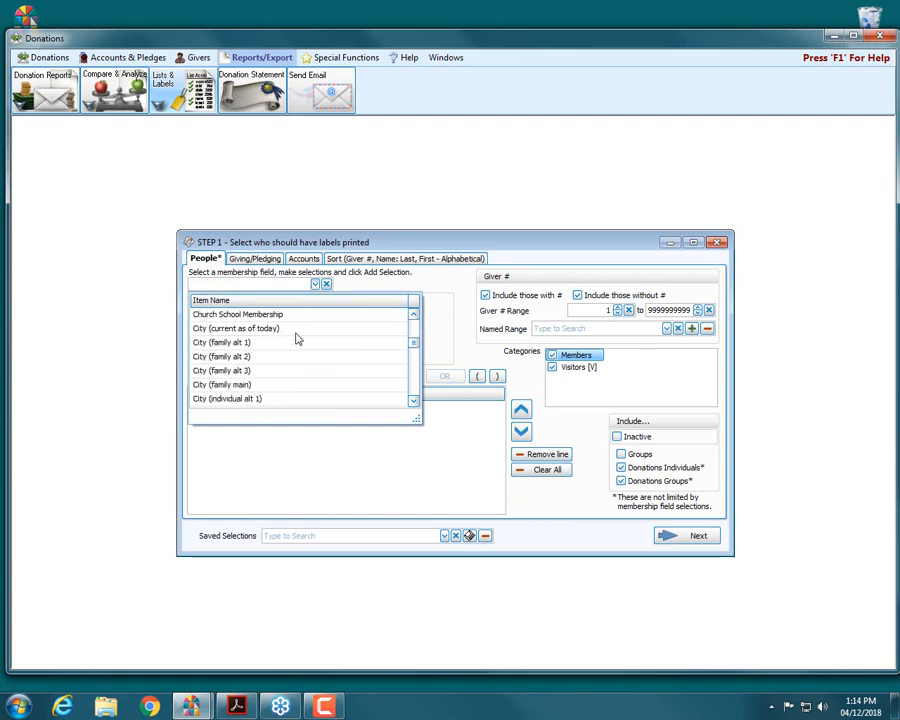
{"action": "scroll", "coordinate": [296, 340], "scroll_direction": "down", "scroll_amount": 8}
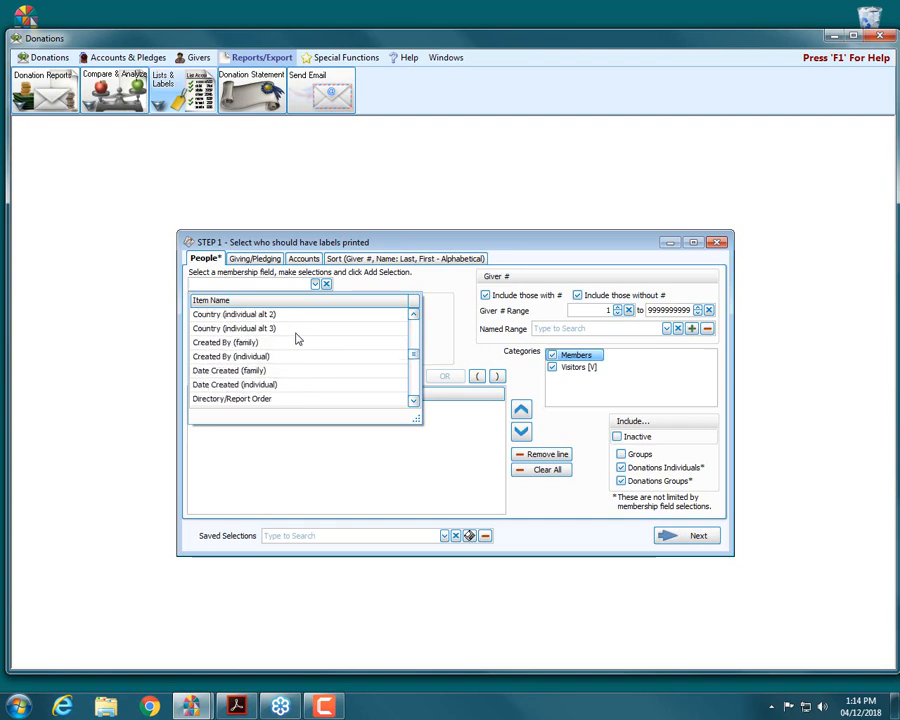
{"action": "scroll", "coordinate": [296, 340], "scroll_direction": "down", "scroll_amount": 2}
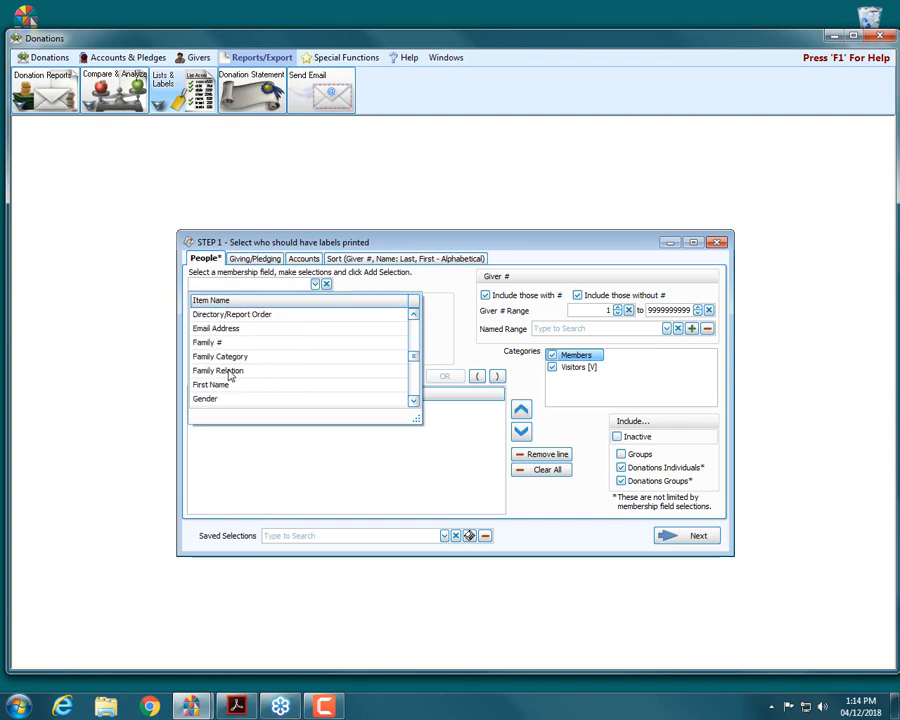
{"action": "scroll", "coordinate": [226, 371], "scroll_direction": "down", "scroll_amount": 2}
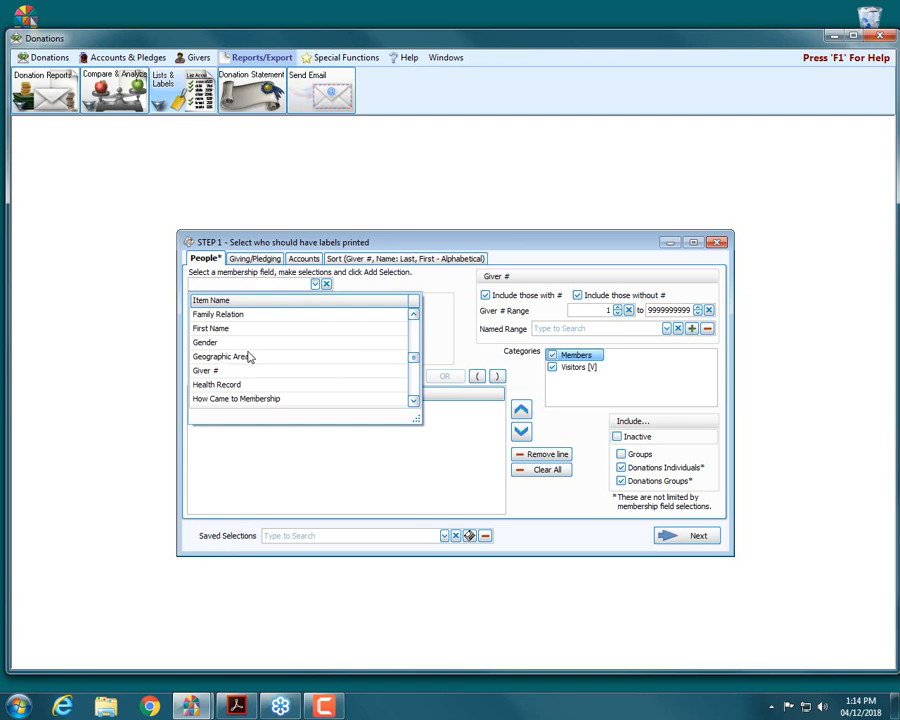
{"action": "scroll", "coordinate": [279, 371], "scroll_direction": "down", "scroll_amount": 2}
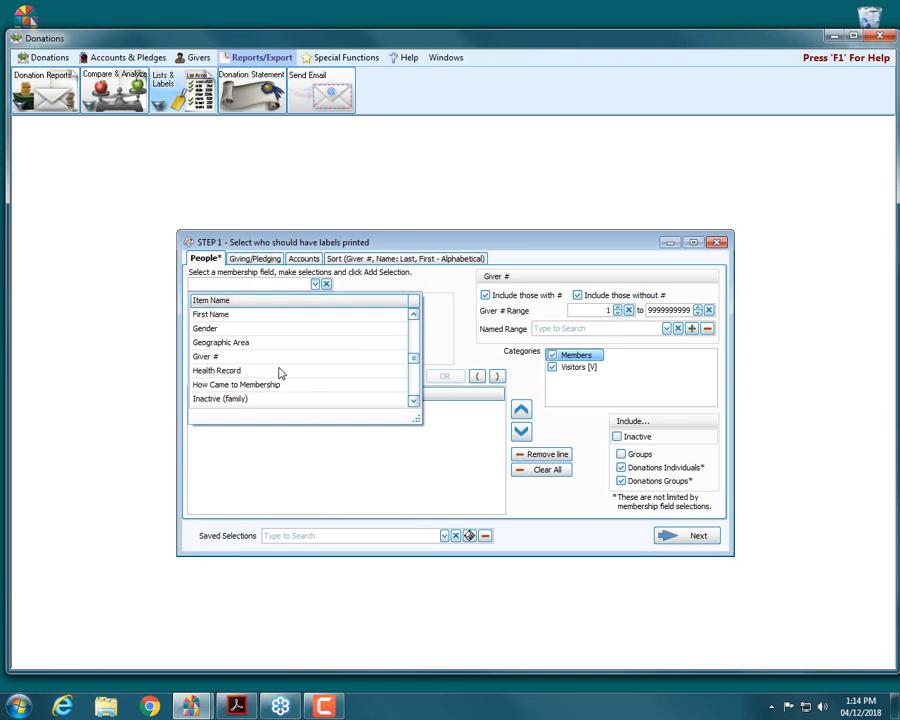
{"action": "left_click", "coordinate": [203, 243]}
{"action": "mouse_move", "coordinate": [203, 246]}
{"action": "left_mouse_down"}
{"action": "mouse_move", "coordinate": [287, 248]}
{"action": "mouse_move", "coordinate": [195, 248]}
{"action": "left_mouse_up"}
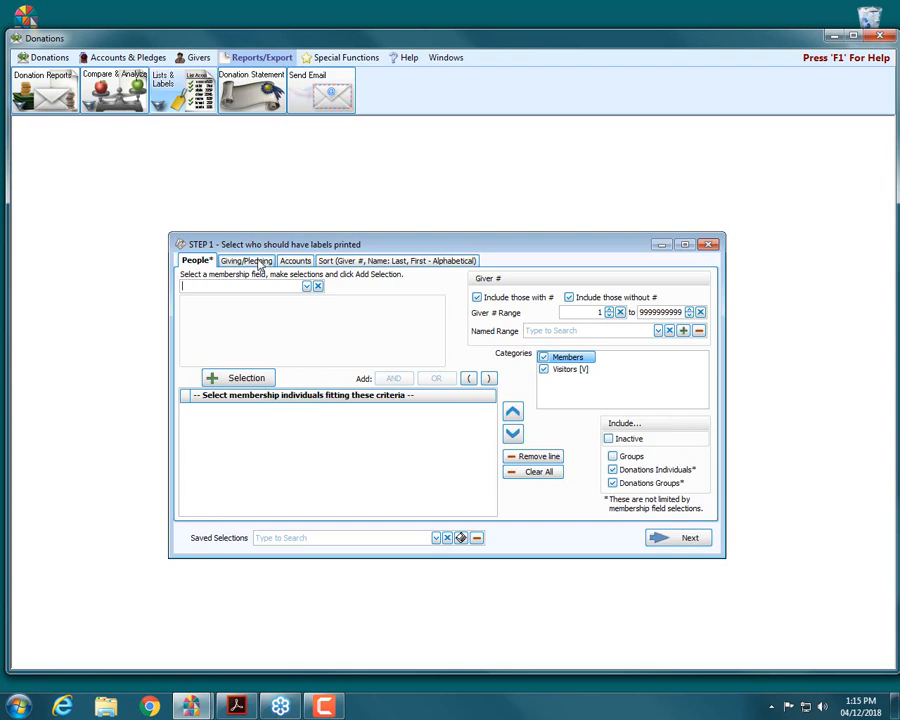
Restrict the labels to only those who gave, with 101 - General fund as the selected account
{"action": "left_click", "coordinate": [258, 261]}
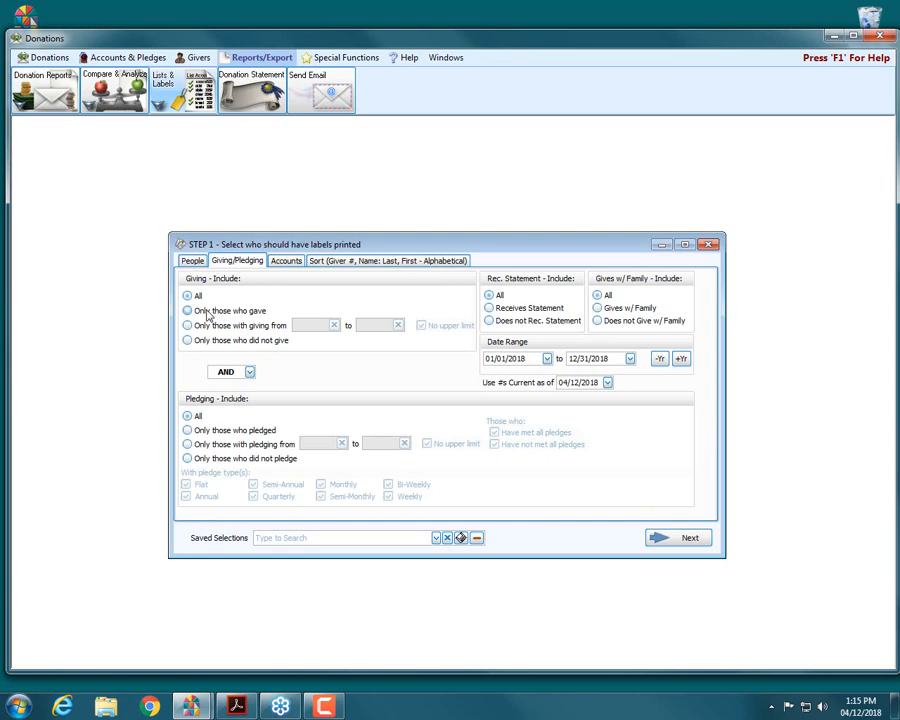
{"action": "left_click", "coordinate": [207, 314]}
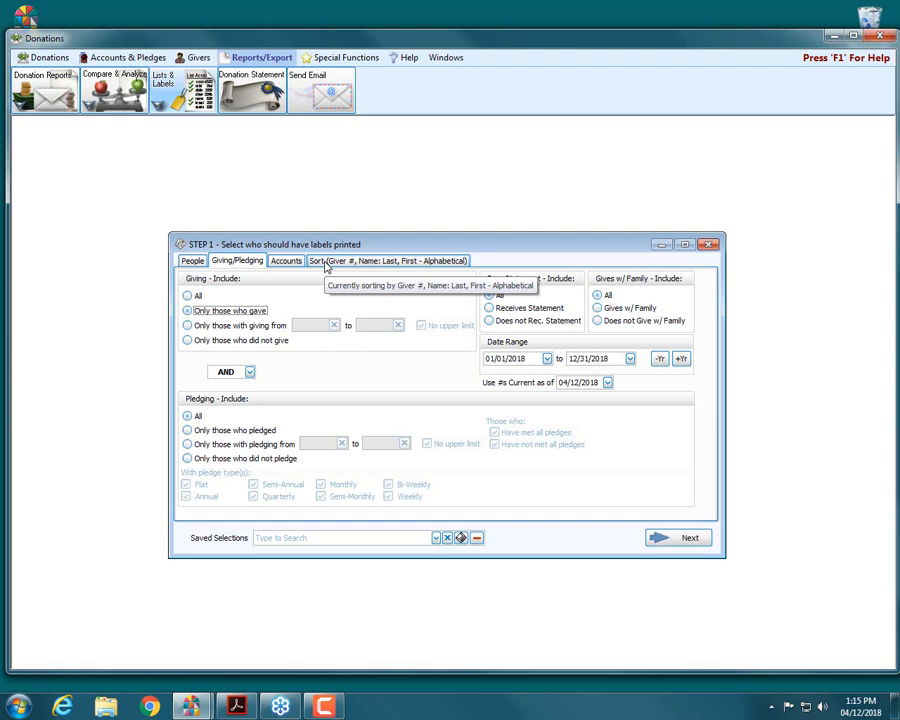
{"action": "left_click", "coordinate": [298, 262]}
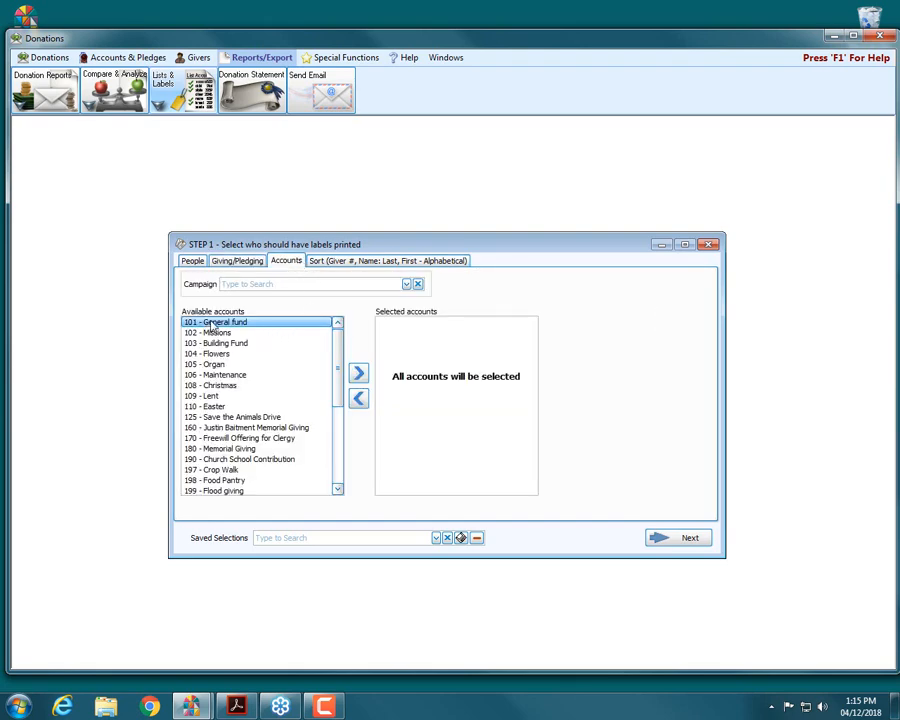
{"action": "double_click", "coordinate": [256, 323]}
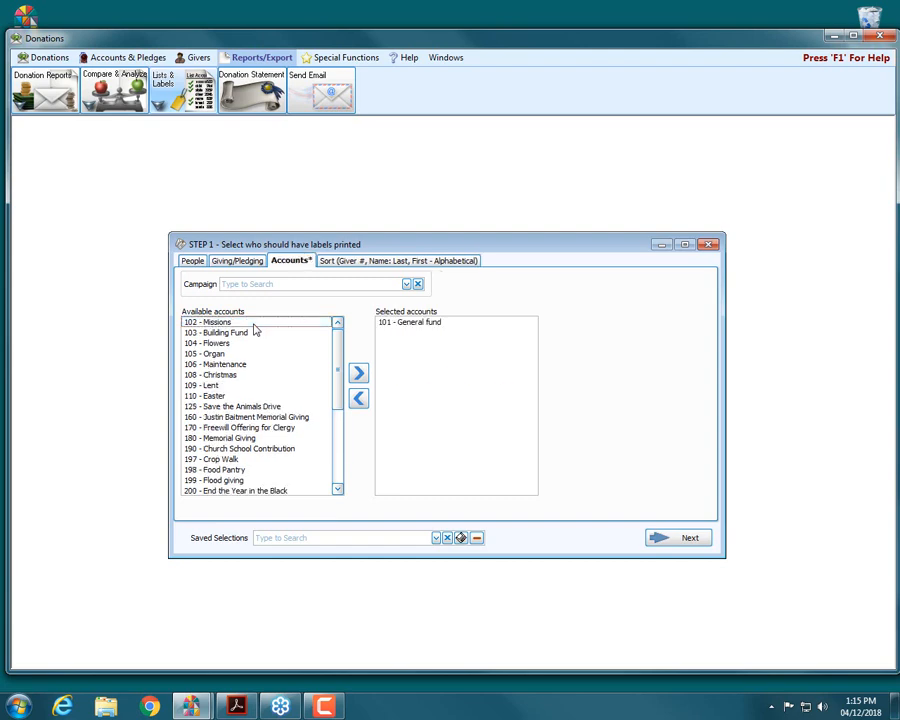
Sort the labels only by Name: Last, First - Alphabetical, clearing the second sort field, and proceed to the label layout
{"action": "left_click", "coordinate": [346, 262]}
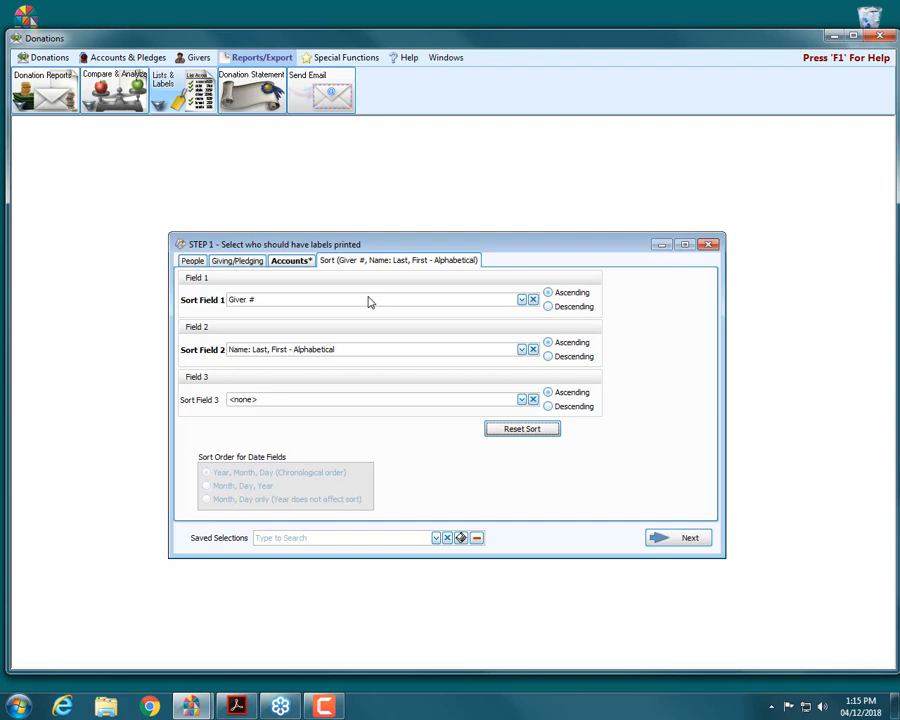
{"action": "left_click", "coordinate": [521, 300]}
{"action": "scroll", "coordinate": [456, 358], "scroll_direction": "down", "scroll_amount": 5}
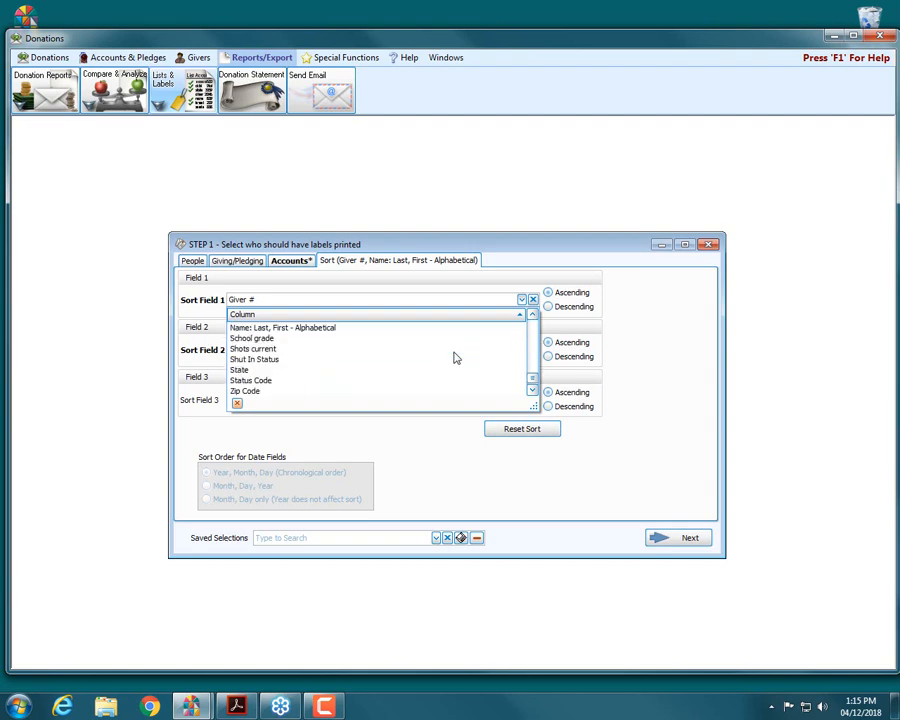
{"action": "left_click", "coordinate": [348, 330]}
{"action": "left_click", "coordinate": [533, 349]}
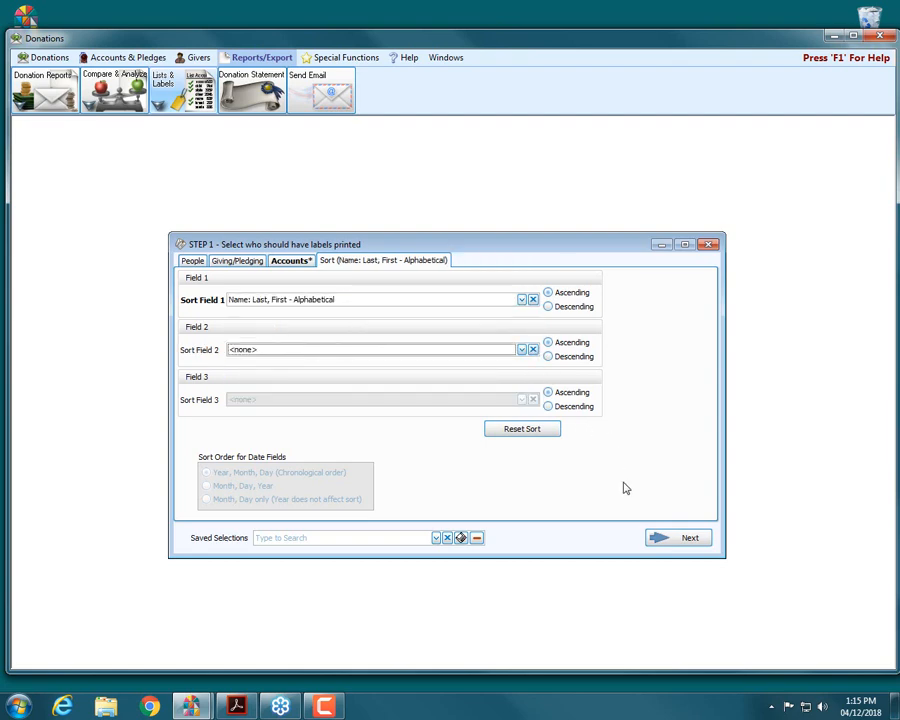
{"action": "left_click", "coordinate": [690, 541]}
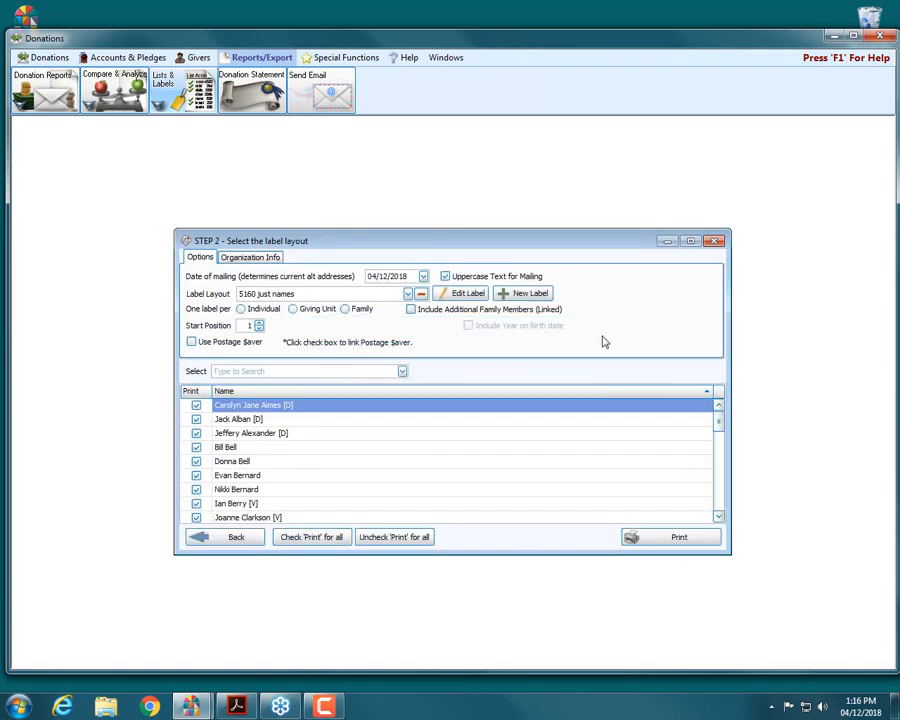
Preview the labels using the [Template] Avery 5160 With Family Mailing Label layout with one label per Family, and close the preview
{"action": "left_click", "coordinate": [408, 294]}
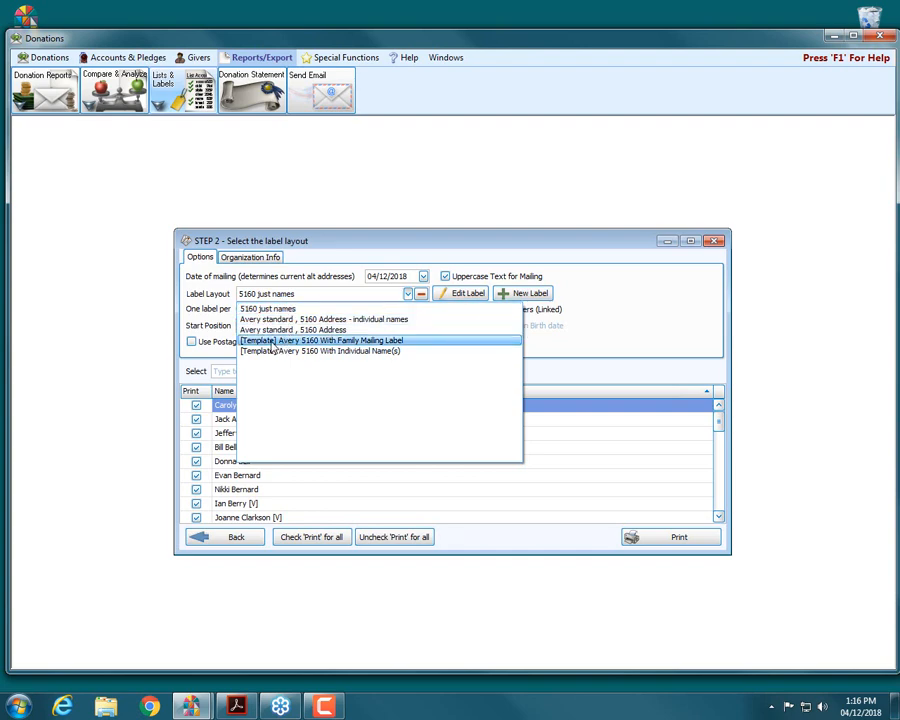
{"action": "left_click", "coordinate": [357, 343]}
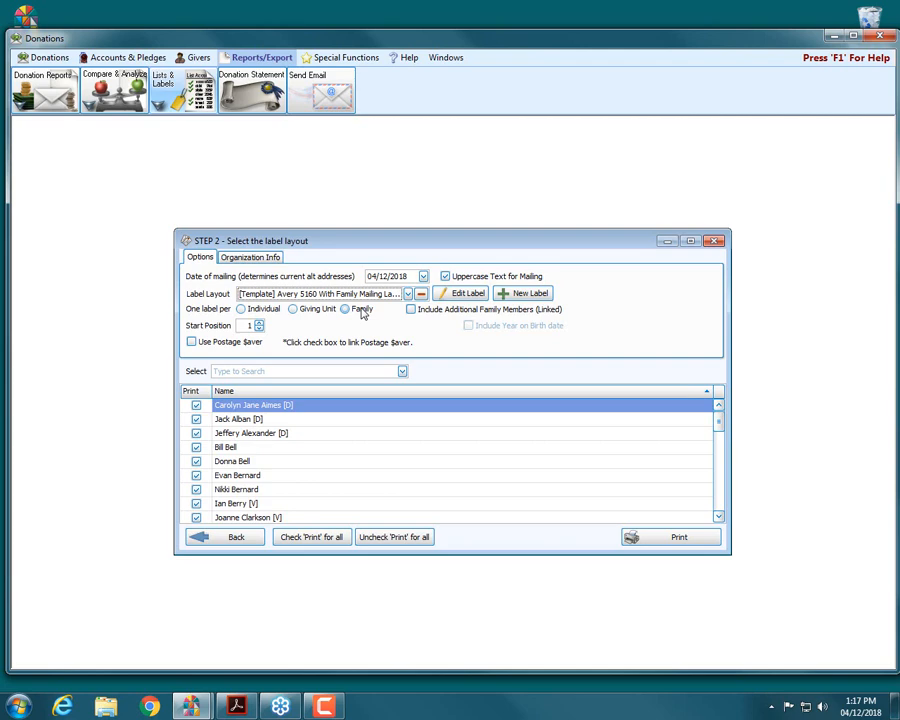
{"action": "left_click", "coordinate": [362, 309]}
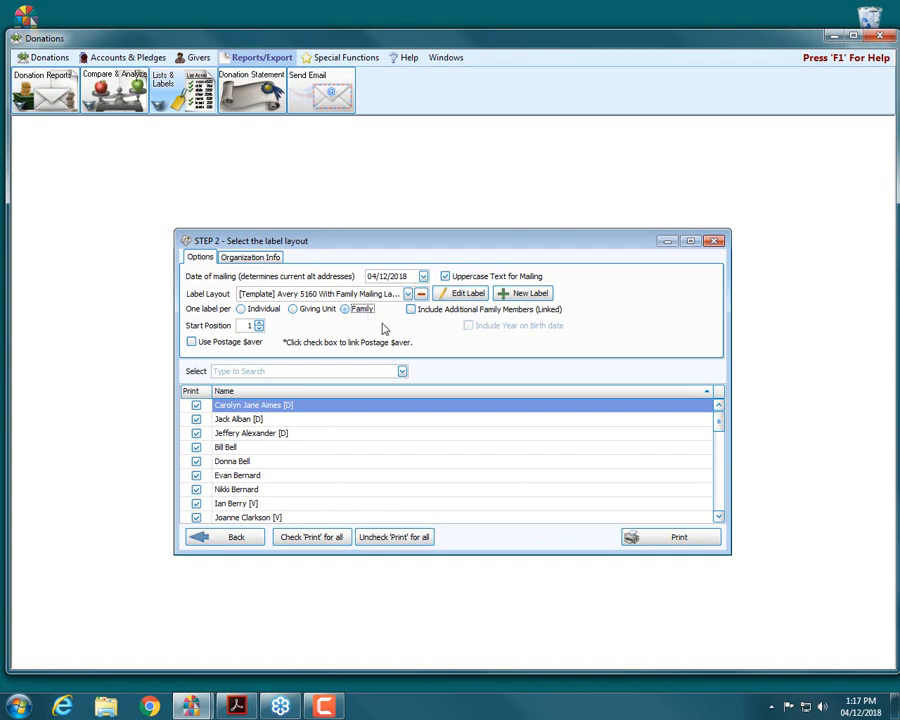
{"action": "left_click", "coordinate": [665, 541]}
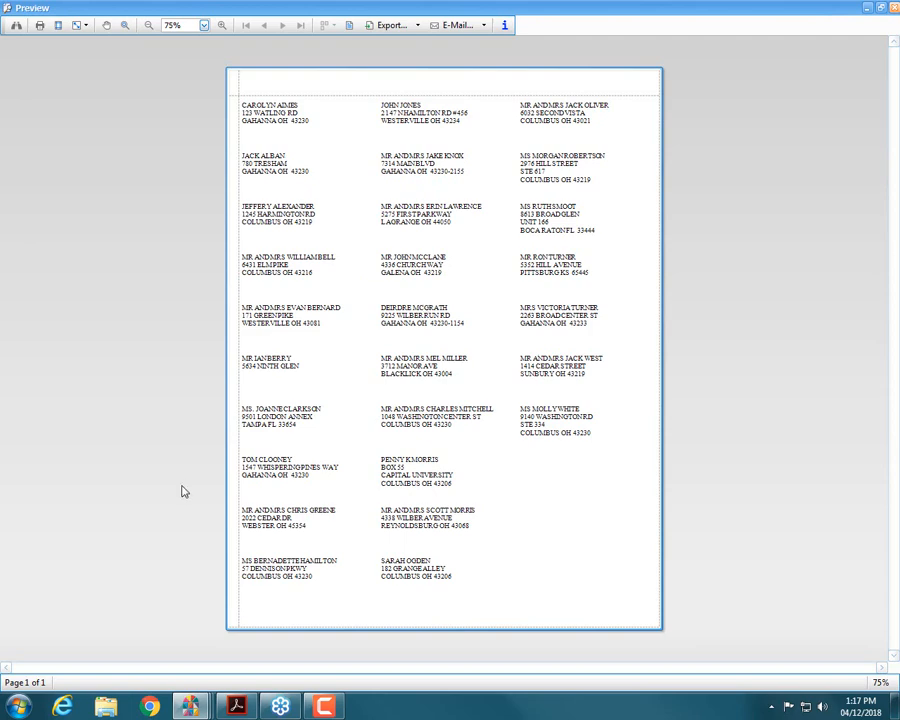
{"action": "left_click", "coordinate": [895, 8]}
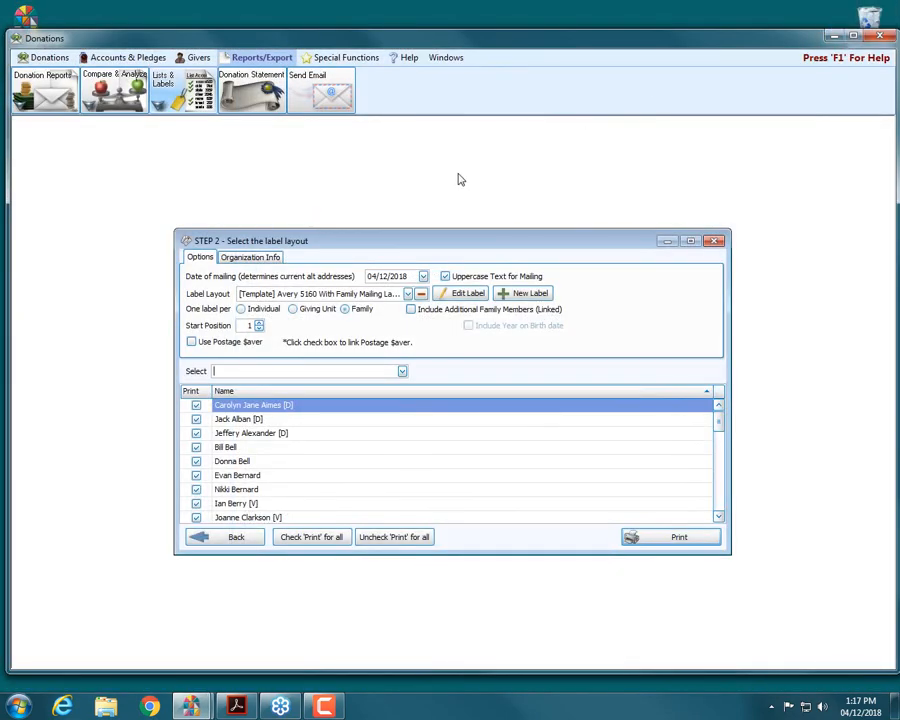
Switch the layout to [Template] Avery 5160 With Individual Name(s), preview the labels per family, and close the preview
{"action": "left_click", "coordinate": [407, 294]}
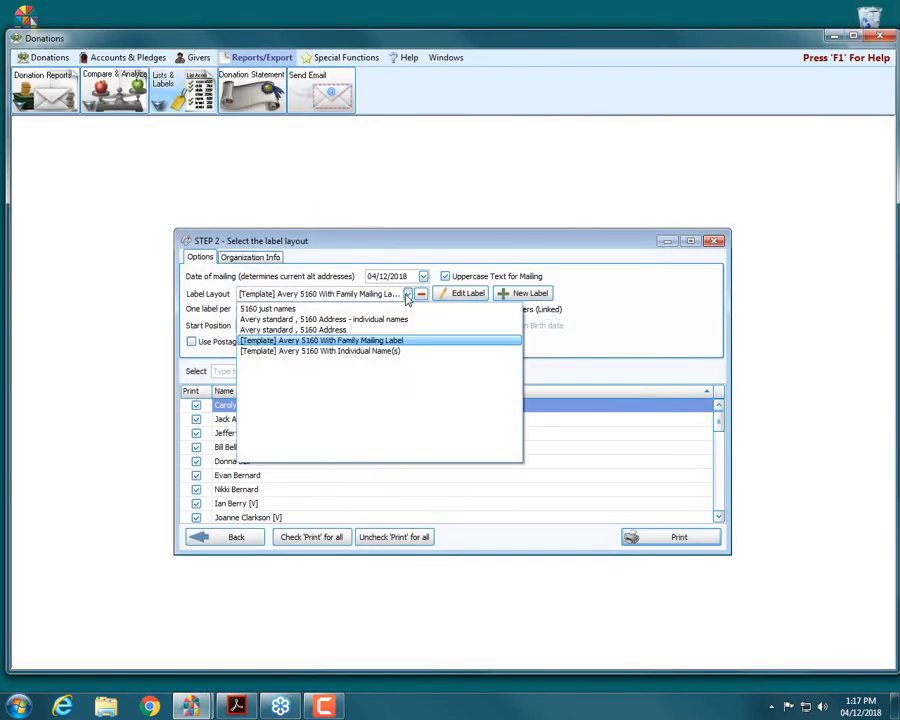
{"action": "left_click", "coordinate": [315, 352]}
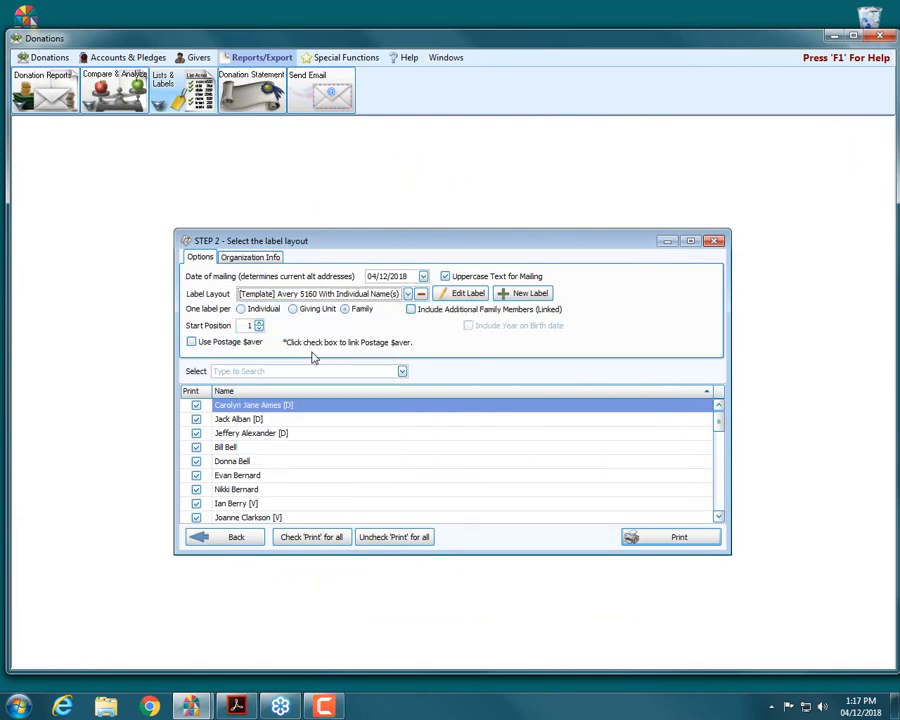
{"action": "left_click", "coordinate": [698, 537]}
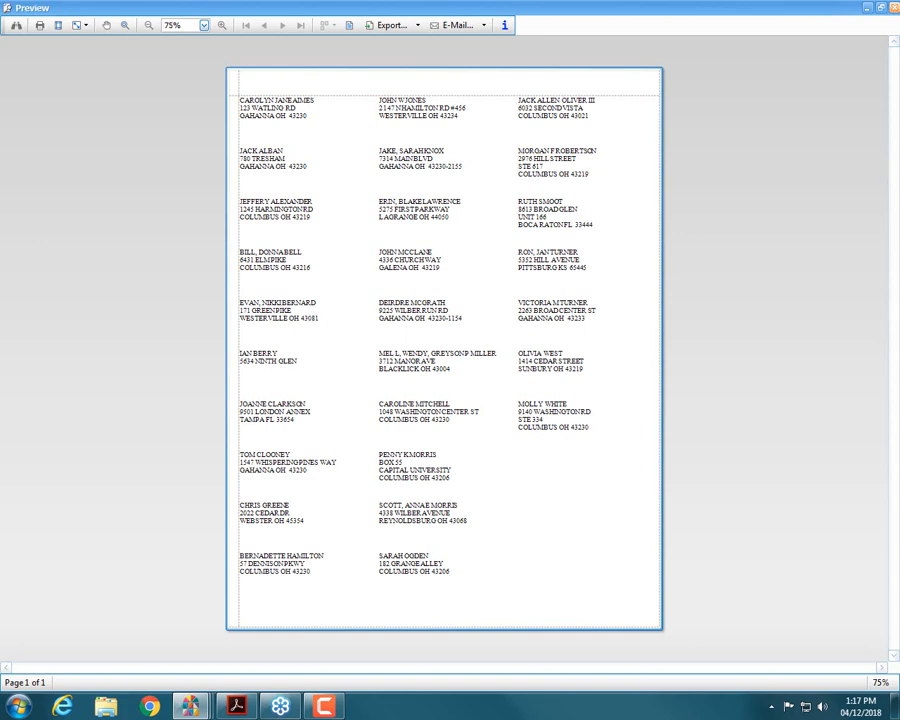
{"action": "left_click", "coordinate": [894, 8]}
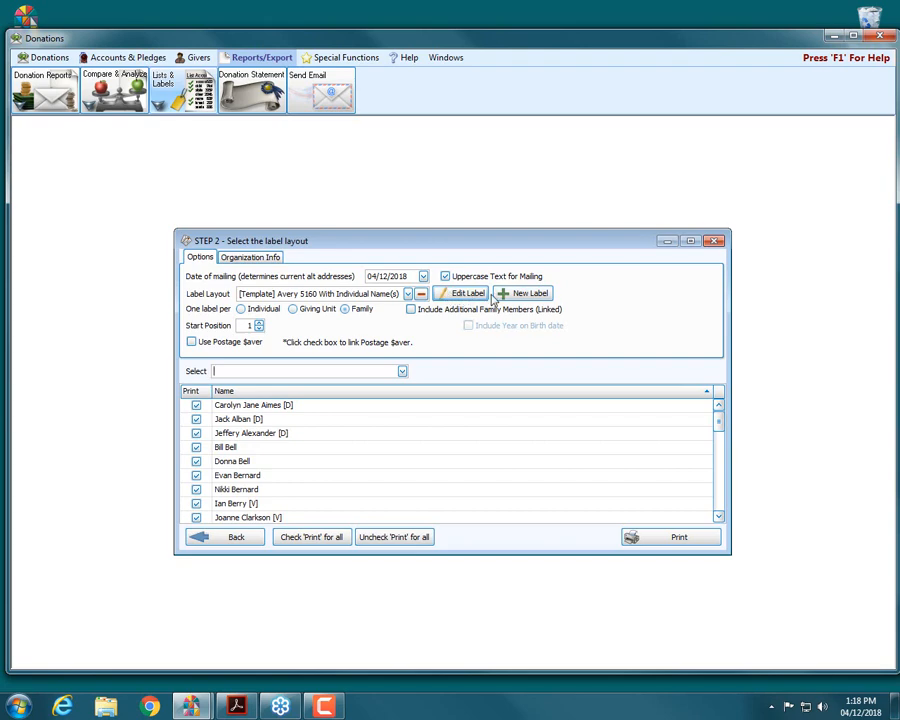
Set one label per Individual, preview the individual-name labels across both pages, and close the preview
{"action": "left_click", "coordinate": [241, 312]}
{"action": "left_click", "coordinate": [685, 540]}
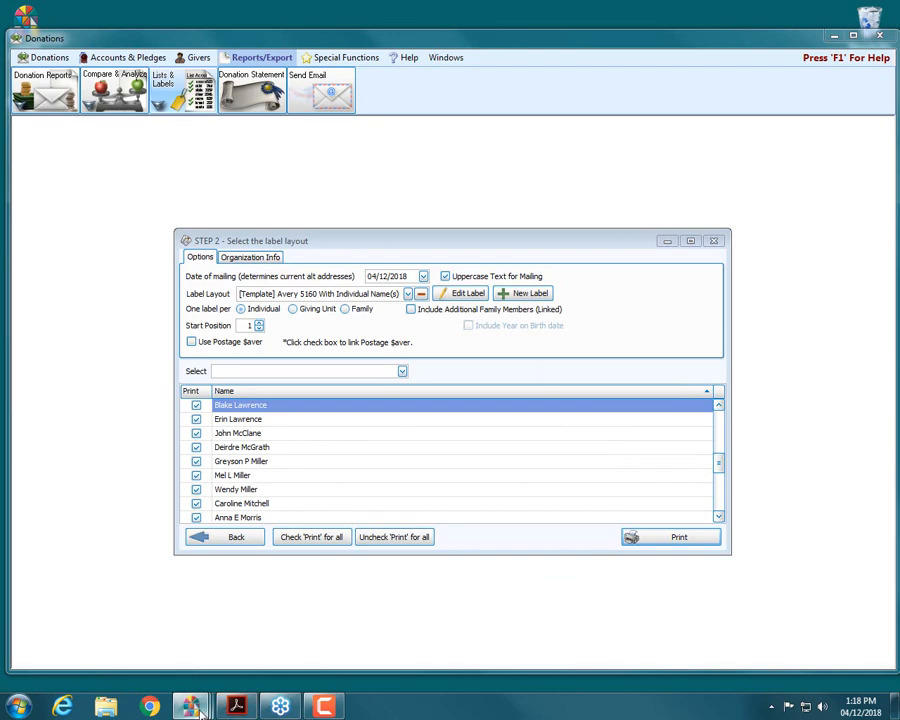
{"action": "mouse_move", "coordinate": [201, 713]}
{"action": "left_click", "coordinate": [458, 555]}
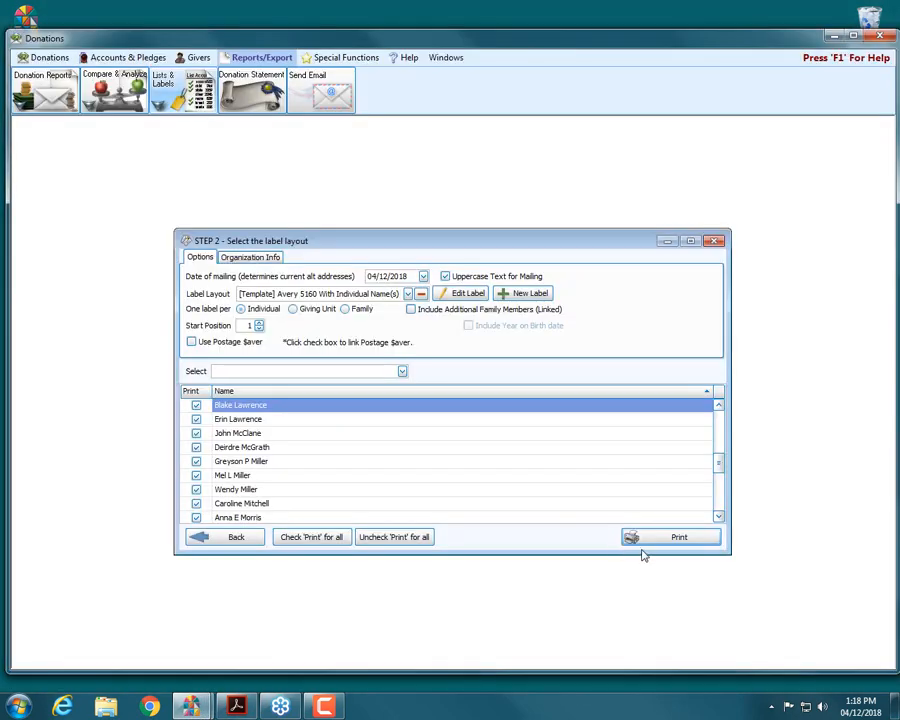
{"action": "left_click", "coordinate": [650, 537]}
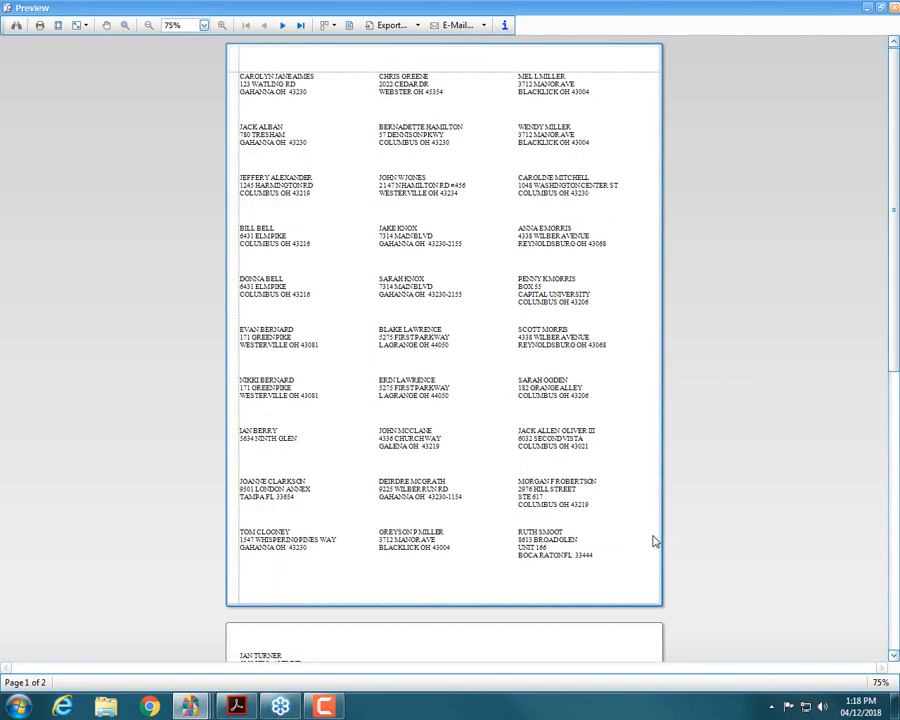
{"action": "scroll", "coordinate": [647, 528], "scroll_direction": "down", "scroll_amount": 8}
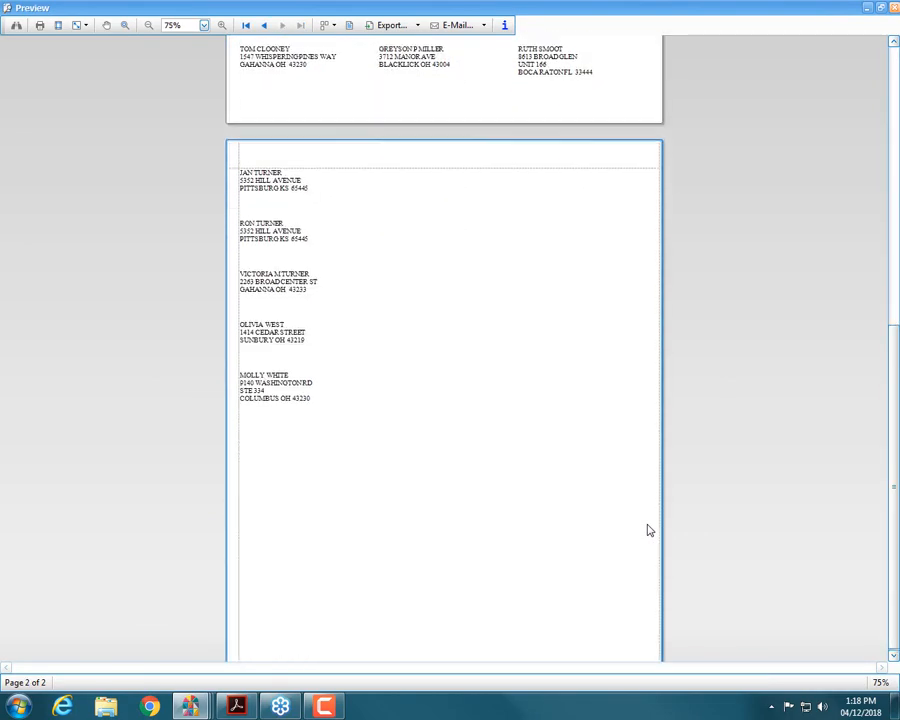
{"action": "scroll", "coordinate": [649, 530], "scroll_direction": "down", "scroll_amount": 1}
{"action": "scroll", "coordinate": [647, 530], "scroll_direction": "up", "scroll_amount": 1}
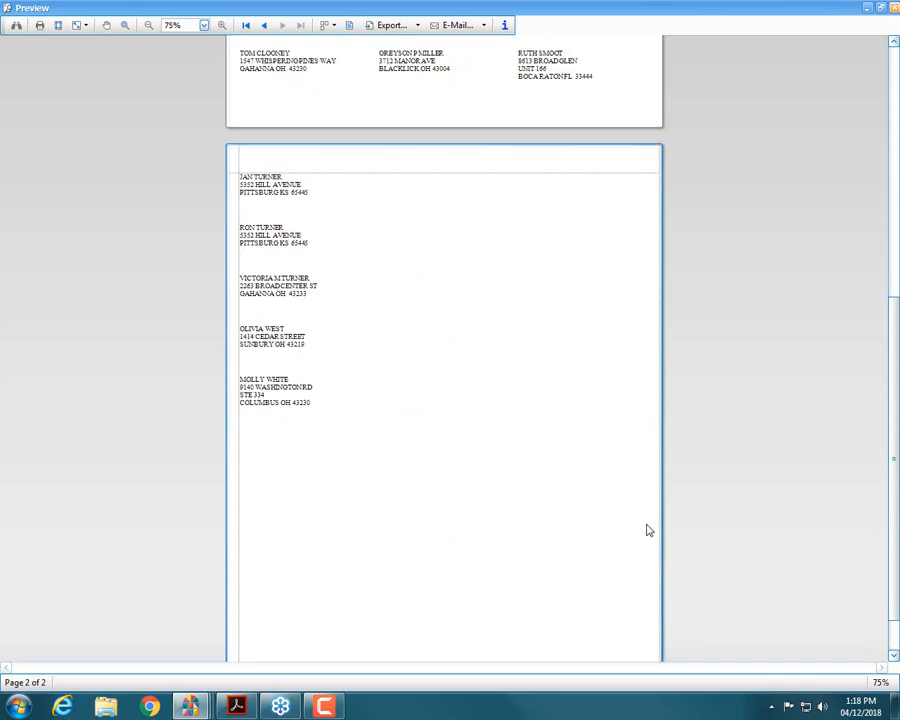
{"action": "scroll", "coordinate": [645, 528], "scroll_direction": "up", "scroll_amount": 9}
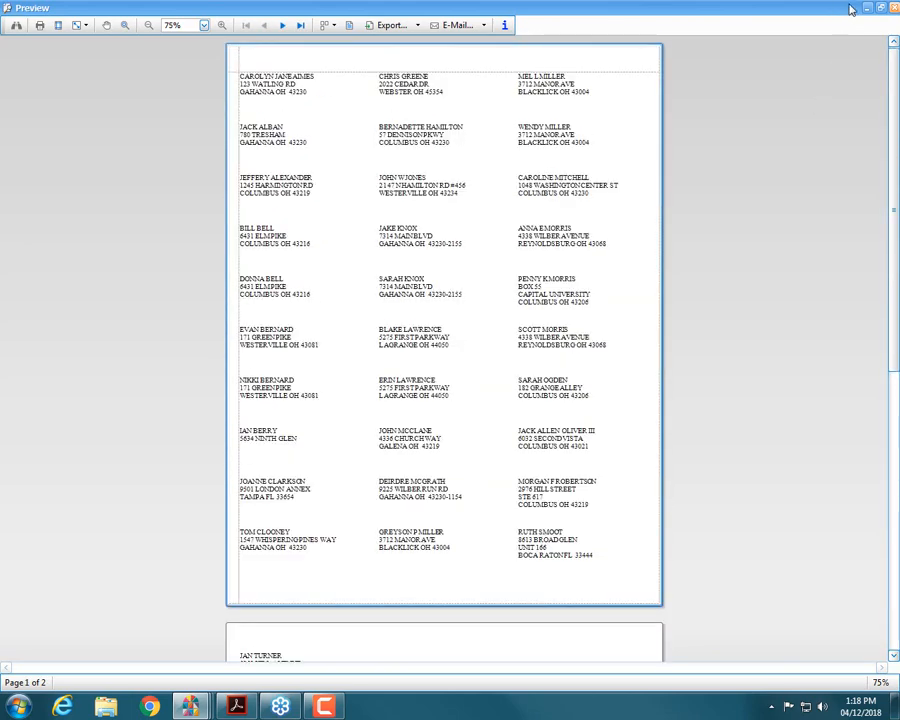
{"action": "left_click", "coordinate": [889, 9]}
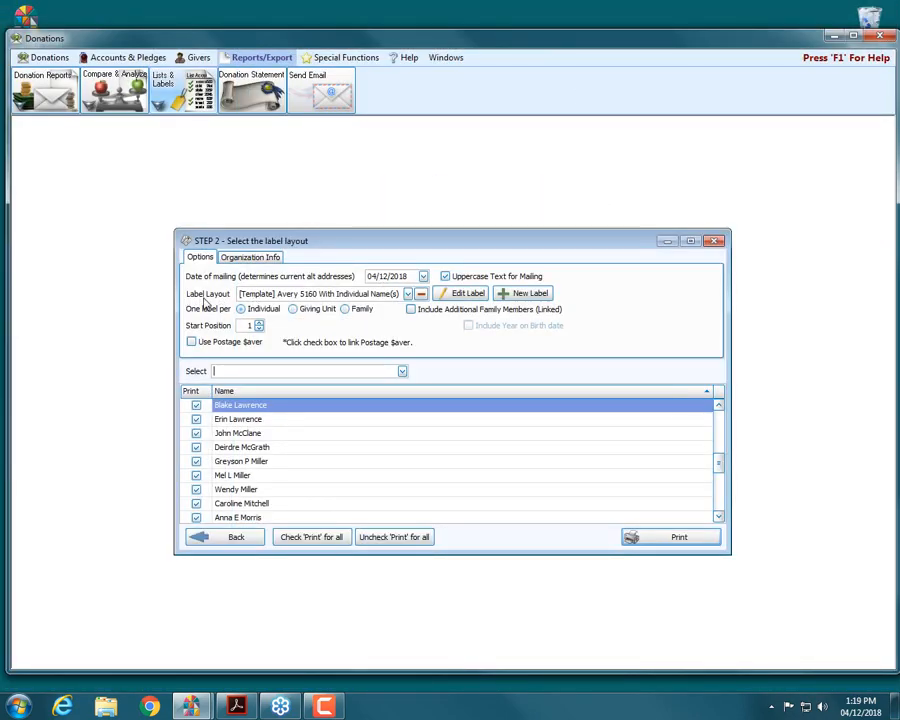
Switch the layout back to [Template] Avery 5160 With Family Mailing Label, check the per-individual preview for duplicate family labels, and close it
{"action": "left_click", "coordinate": [406, 294]}
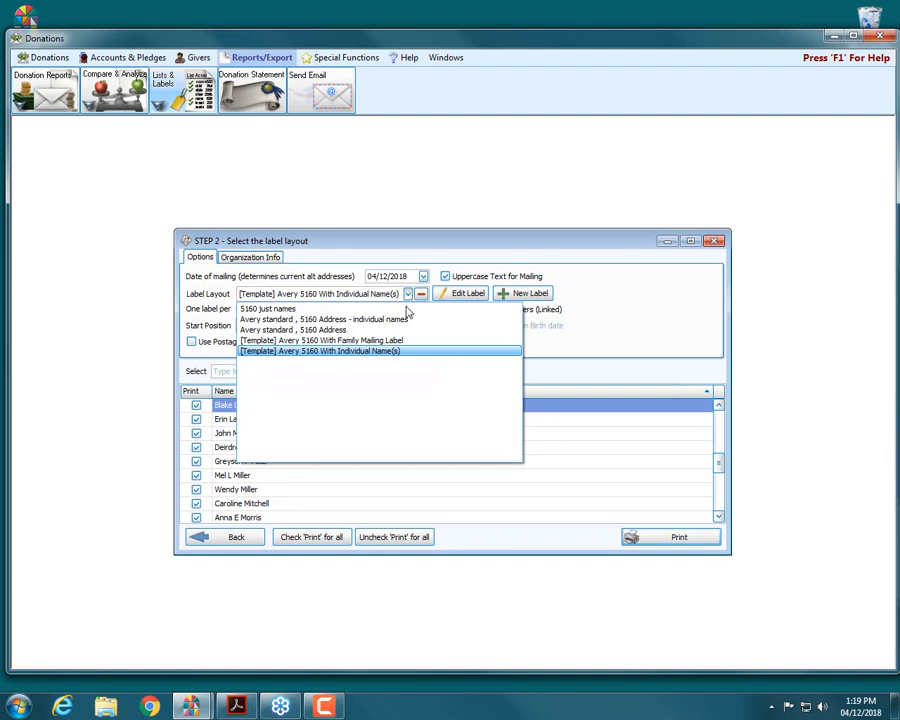
{"action": "left_click", "coordinate": [325, 341]}
{"action": "left_click", "coordinate": [670, 537]}
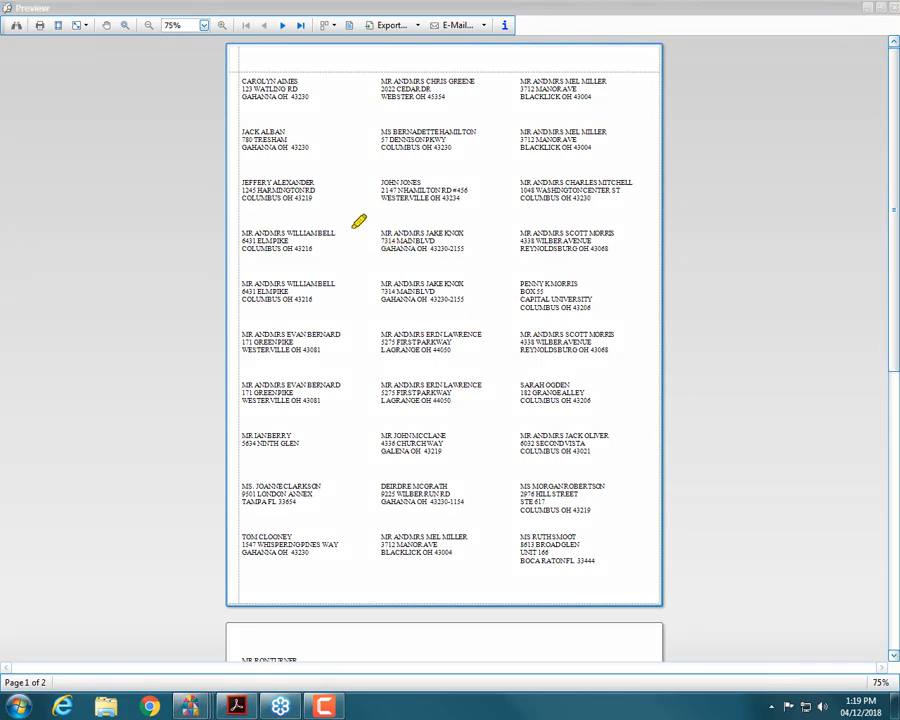
{"action": "mouse_move", "coordinate": [356, 232]}
{"action": "left_mouse_down"}
{"action": "mouse_move", "coordinate": [342, 296]}
{"action": "mouse_move", "coordinate": [291, 297]}
{"action": "mouse_move", "coordinate": [241, 281]}
{"action": "mouse_move", "coordinate": [243, 211]}
{"action": "mouse_move", "coordinate": [345, 213]}
{"action": "left_mouse_up"}
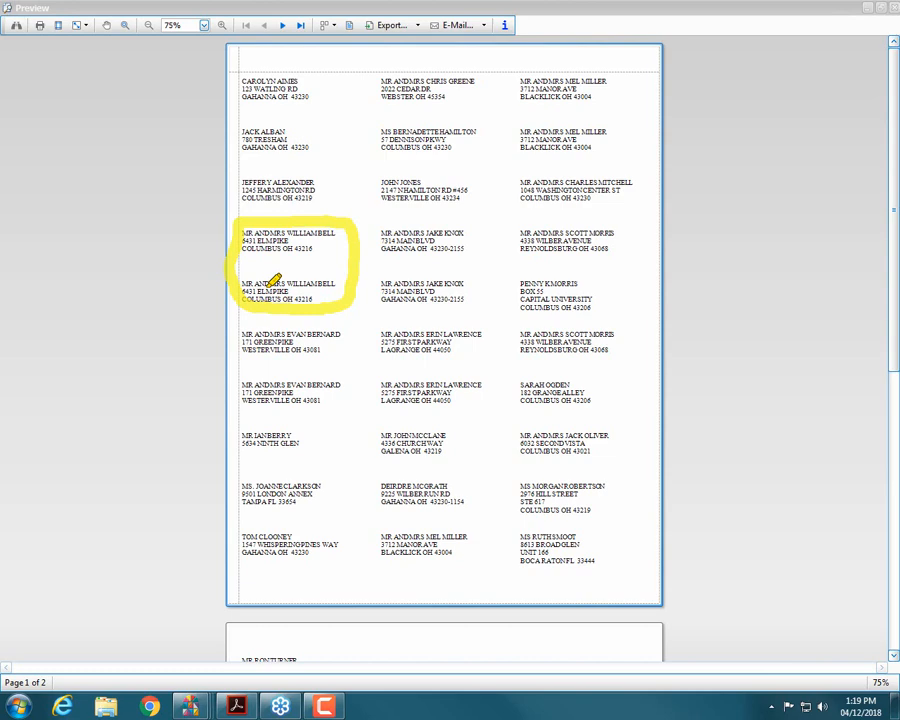
{"action": "mouse_move", "coordinate": [230, 323]}
{"action": "left_mouse_down"}
{"action": "mouse_move", "coordinate": [320, 328]}
{"action": "mouse_move", "coordinate": [346, 352]}
{"action": "mouse_move", "coordinate": [338, 402]}
{"action": "mouse_move", "coordinate": [242, 404]}
{"action": "mouse_move", "coordinate": [236, 326]}
{"action": "left_mouse_up"}
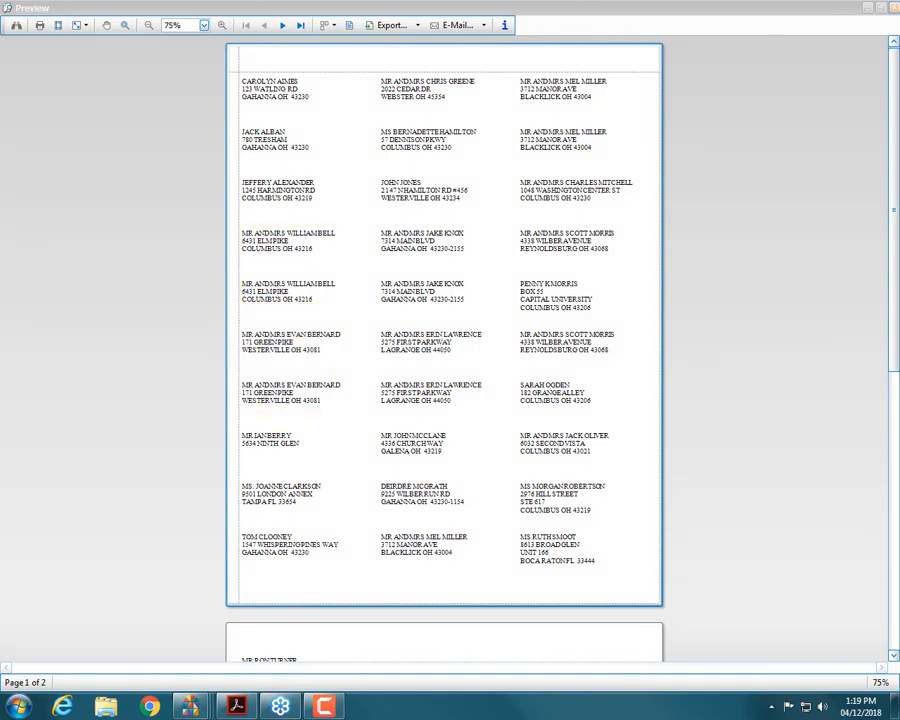
{"action": "left_click", "coordinate": [894, 9]}
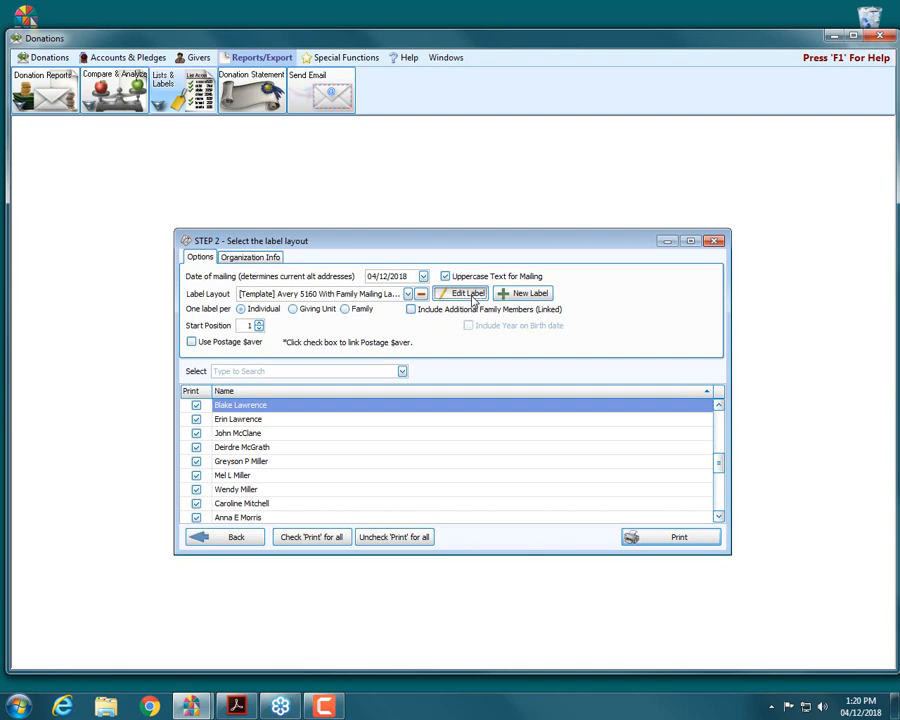
{"action": "left_click", "coordinate": [468, 293]}
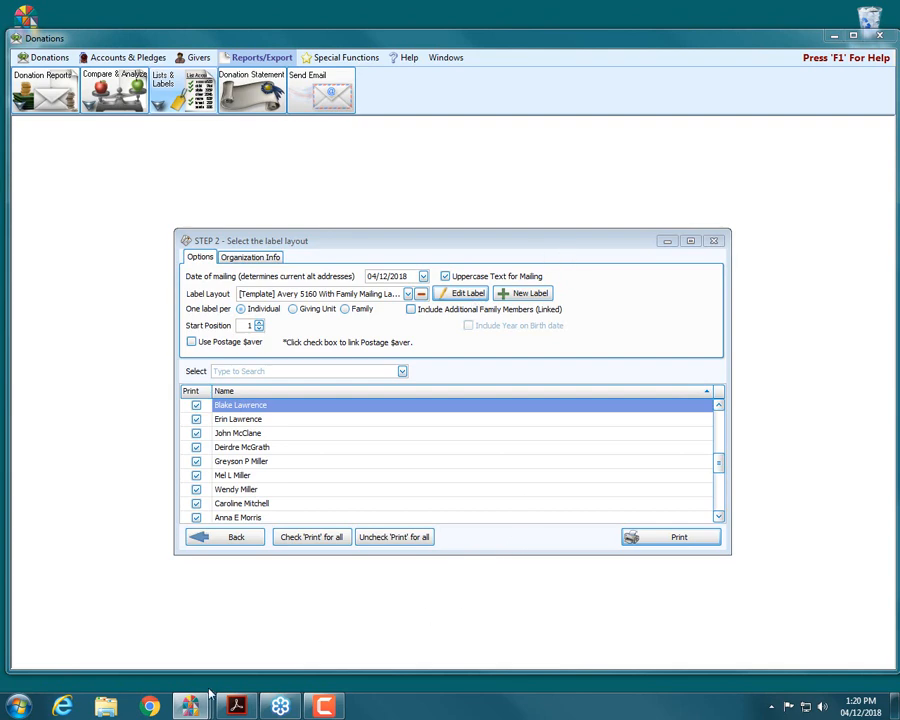
{"action": "mouse_move", "coordinate": [201, 706]}
{"action": "left_click", "coordinate": [367, 648]}
{"action": "mouse_move", "coordinate": [189, 706]}
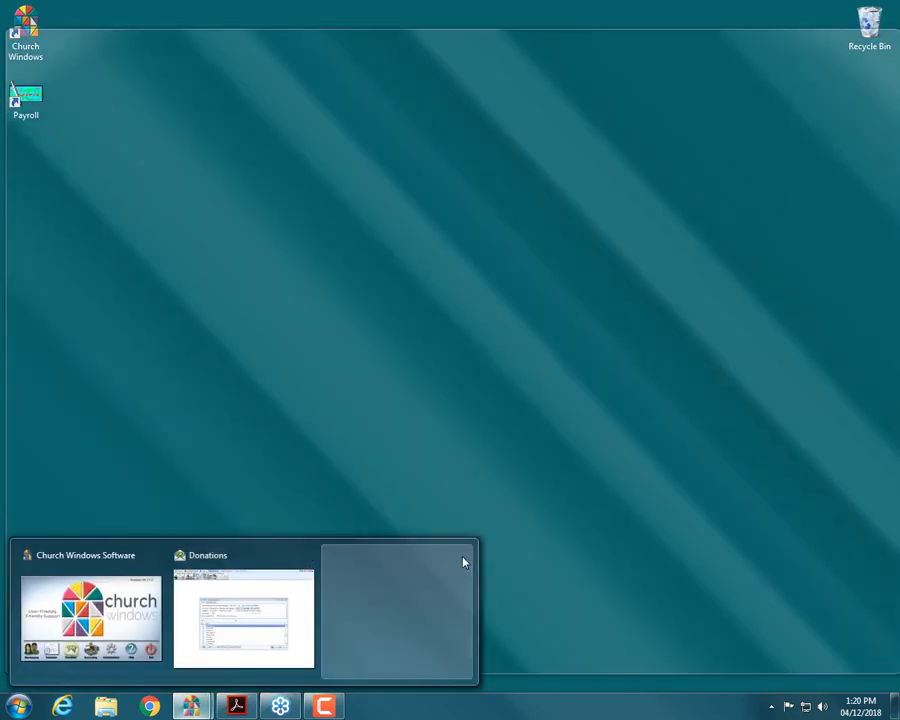
{"action": "left_click", "coordinate": [461, 556]}
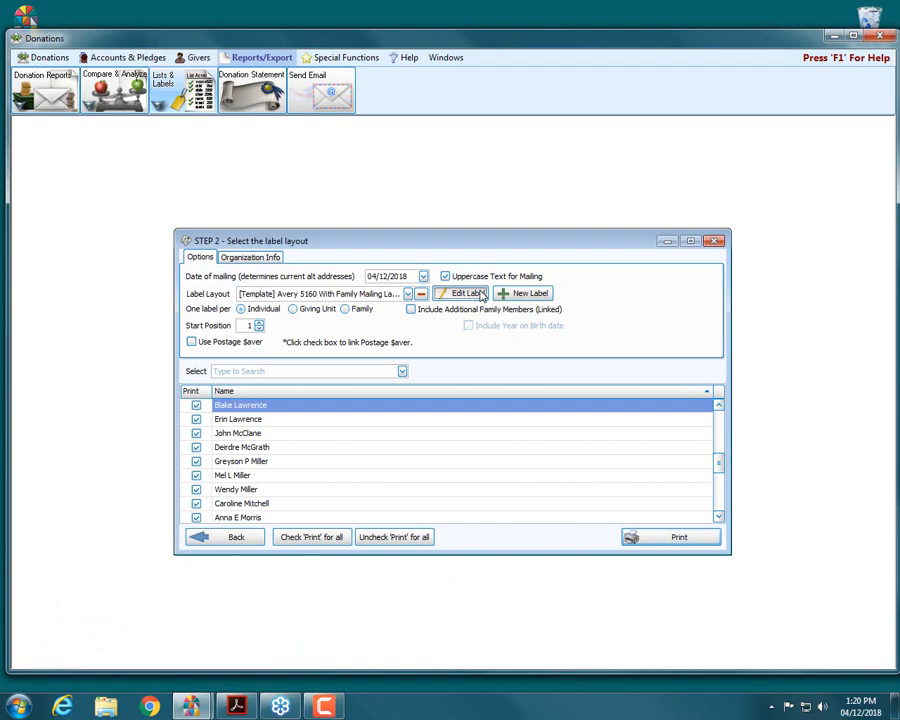
Edit the family mailing label layout, moving the Mailing Label and Address block to 10,20 and adding a Giver # field above it at 10,0
{"action": "left_click", "coordinate": [468, 293]}
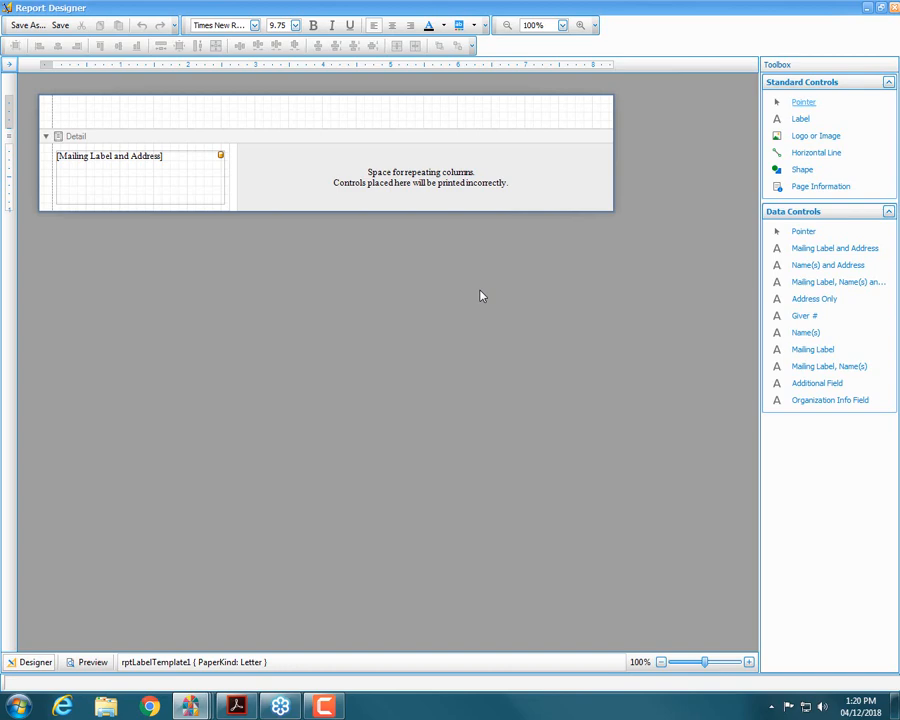
{"action": "left_click", "coordinate": [149, 178]}
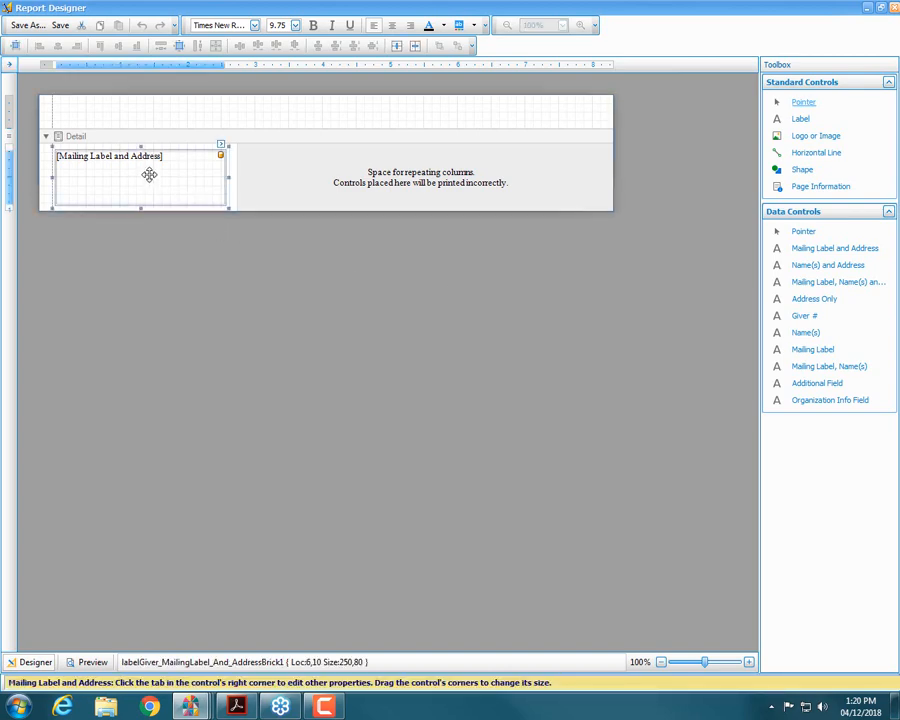
{"action": "mouse_move", "coordinate": [149, 175]}
{"action": "left_mouse_down"}
{"action": "mouse_move", "coordinate": [150, 167]}
{"action": "mouse_move", "coordinate": [151, 190]}
{"action": "left_mouse_up"}
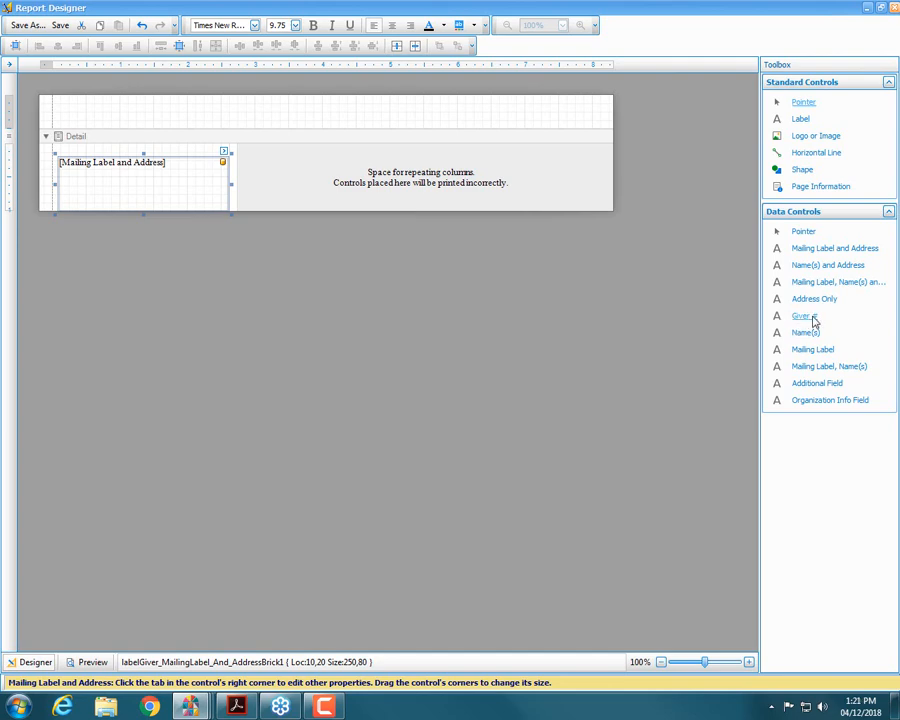
{"action": "left_click_drag", "start_coordinate": [810, 318], "coordinate": [120, 153]}
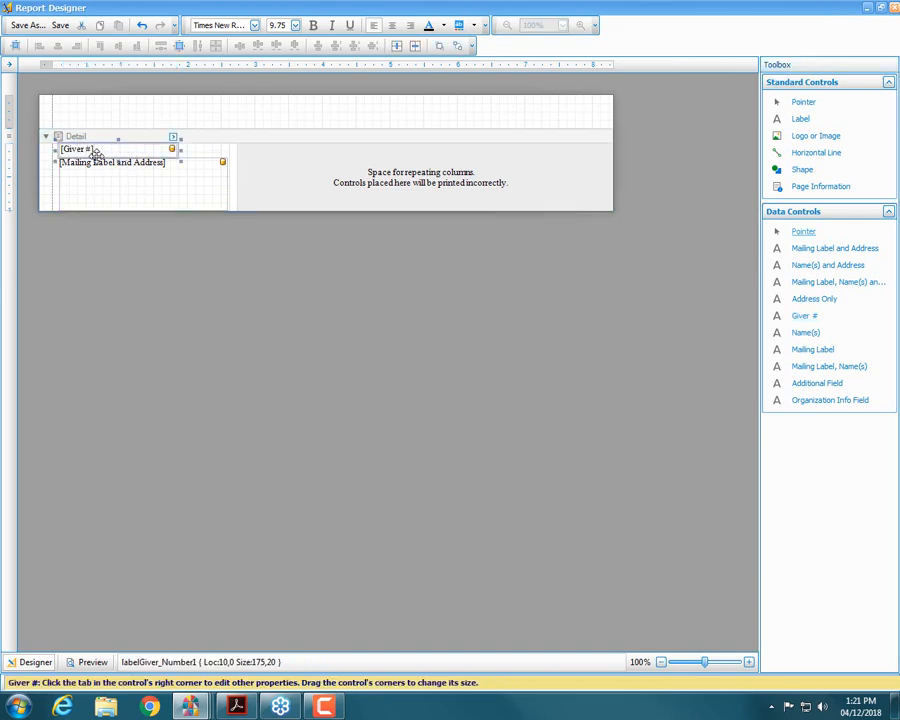
Save the edited layout as "Giver # Avery 5160 With Family Mailing Label" and close the designer
{"action": "left_click", "coordinate": [30, 26]}
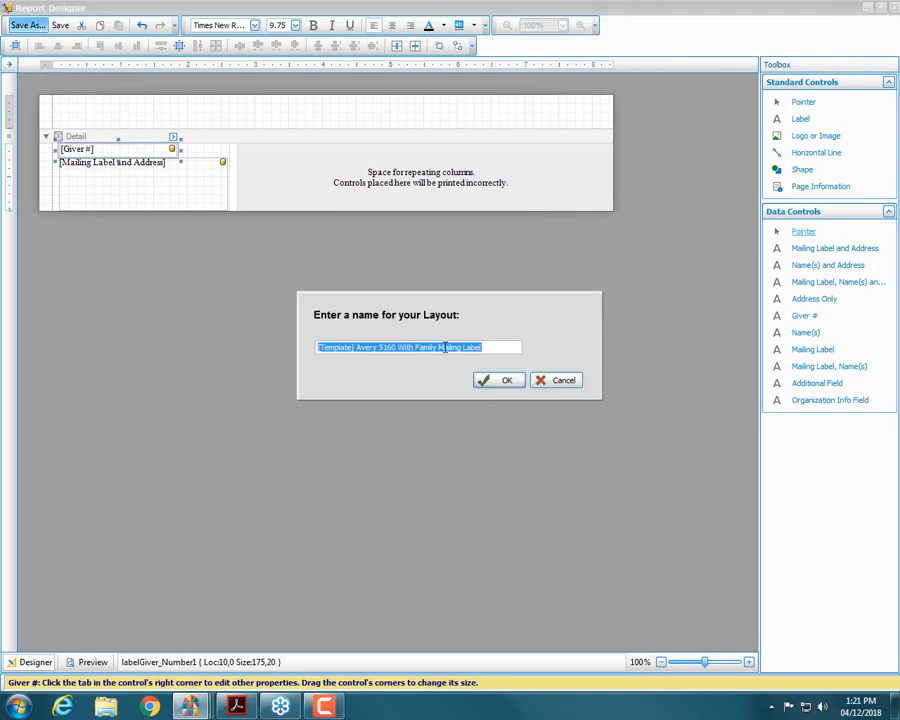
{"action": "left_click", "coordinate": [357, 346]}
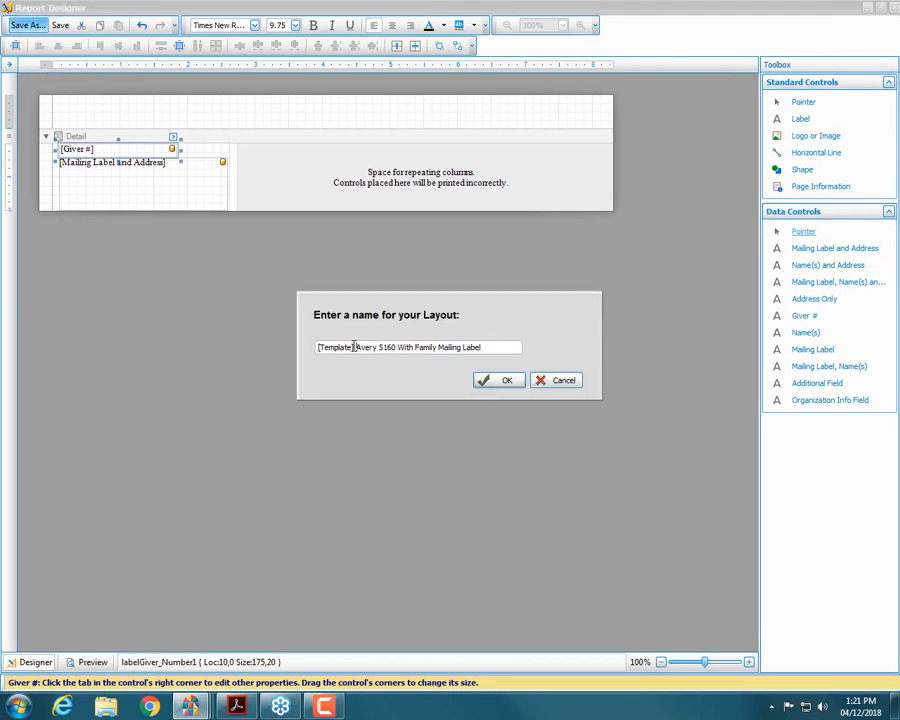
{"action": "left_click_drag", "start_coordinate": [357, 346], "coordinate": [254, 340]}
{"action": "type", "text": "Giver #"}
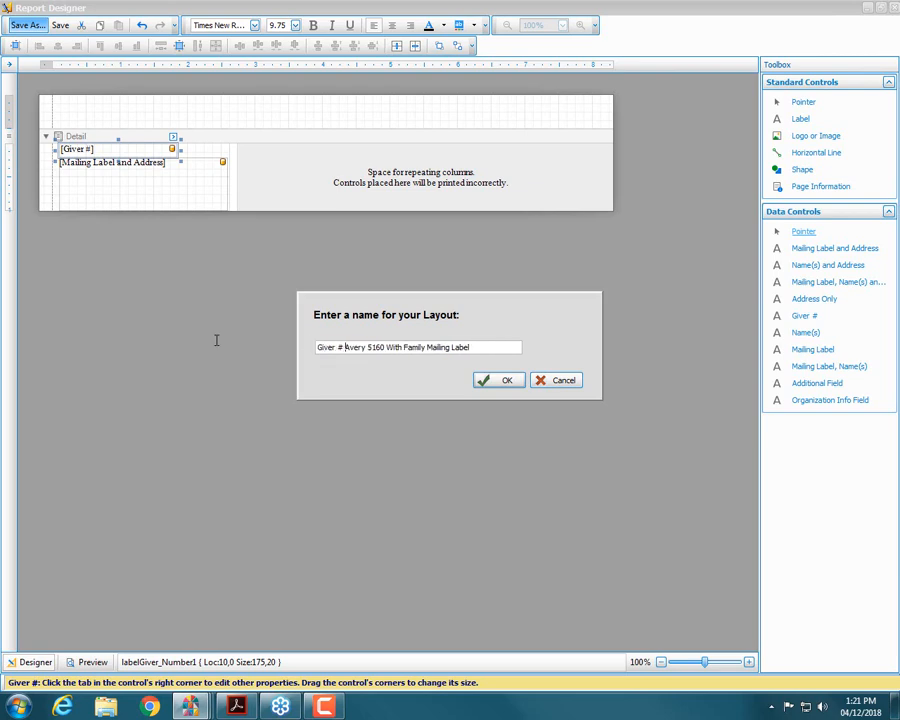
{"action": "left_click", "coordinate": [508, 383]}
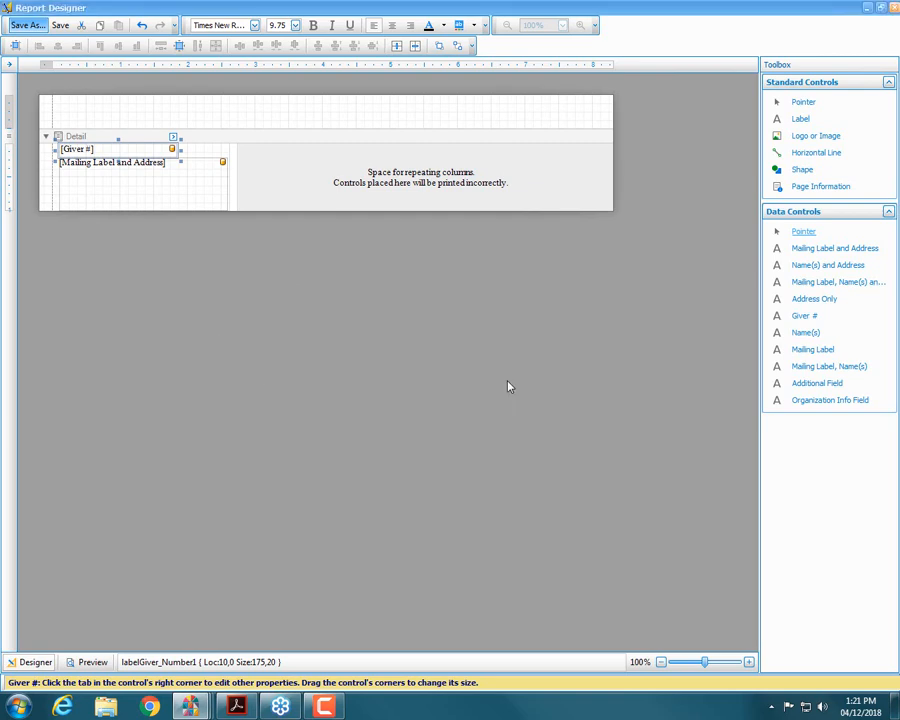
{"action": "left_click", "coordinate": [894, 10]}
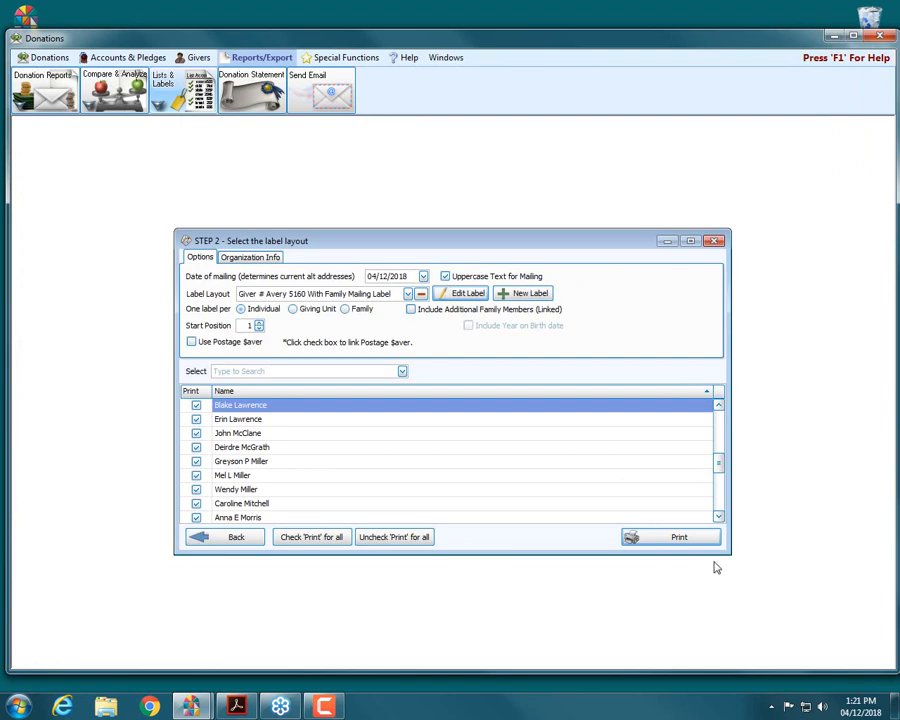
{"action": "left_click", "coordinate": [648, 539]}
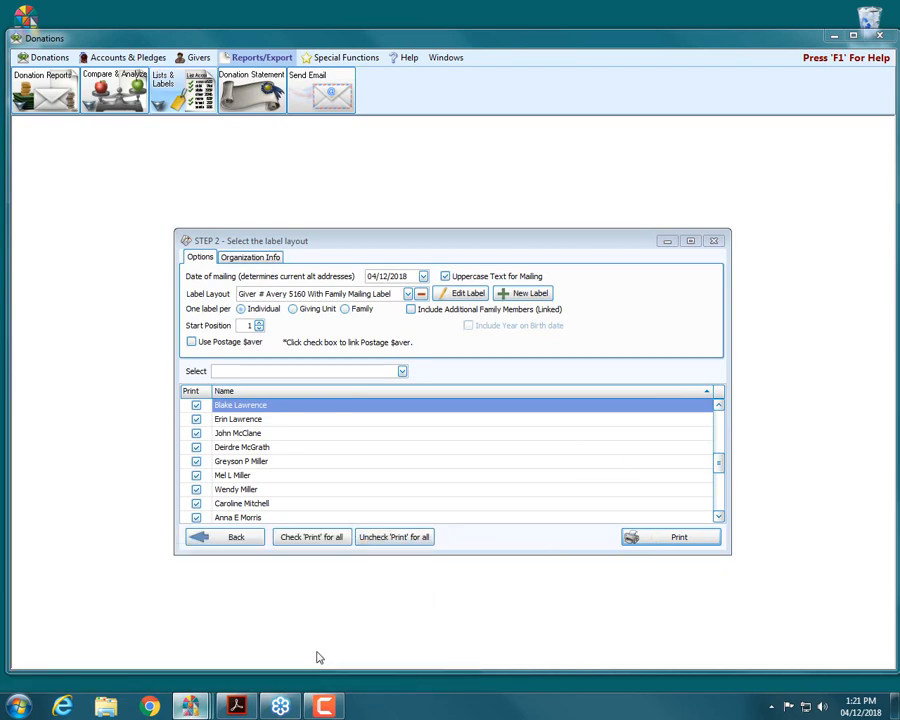
{"action": "mouse_move", "coordinate": [190, 706]}
{"action": "left_click", "coordinate": [463, 558]}
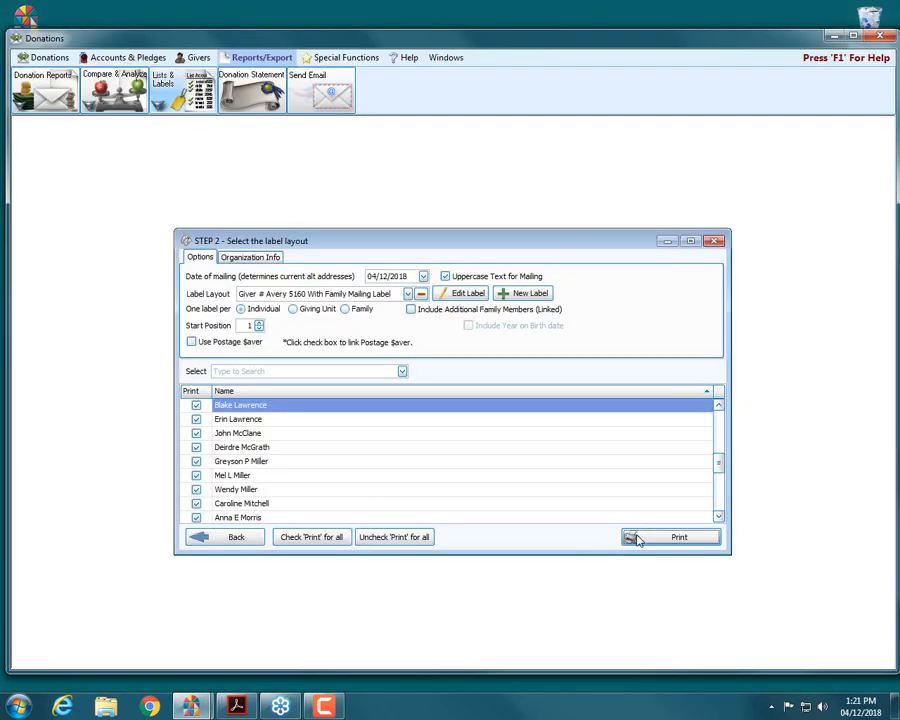
{"action": "left_click", "coordinate": [635, 537]}
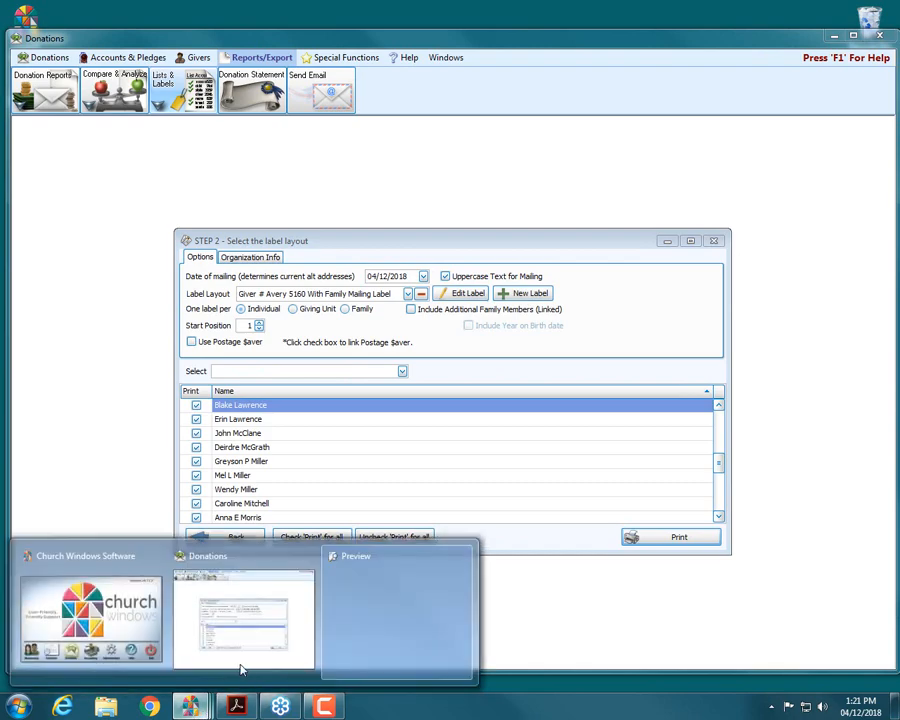
{"action": "mouse_move", "coordinate": [190, 706]}
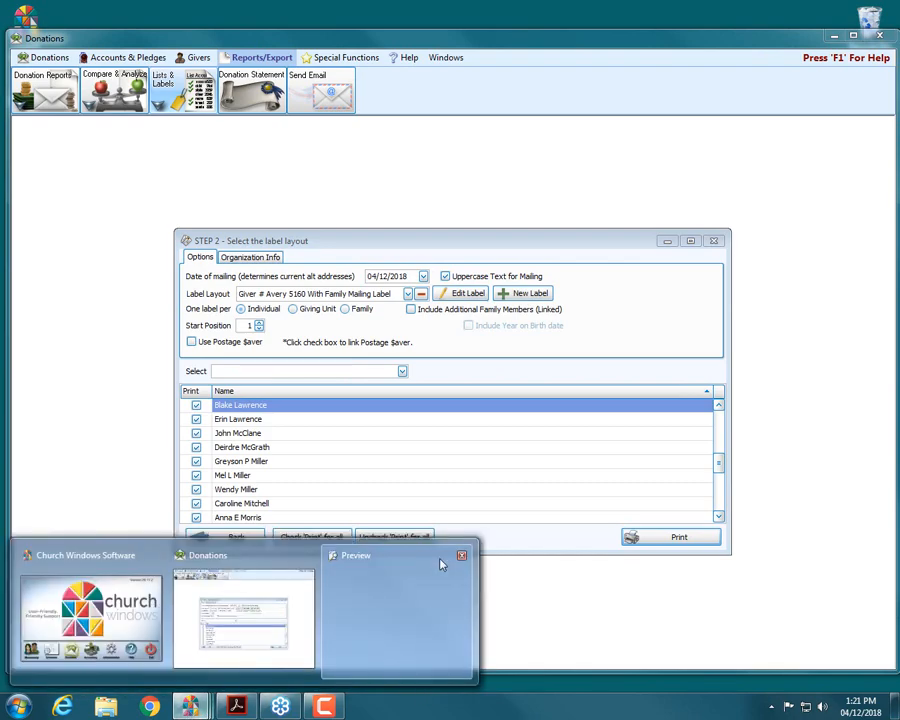
{"action": "left_click", "coordinate": [461, 554]}
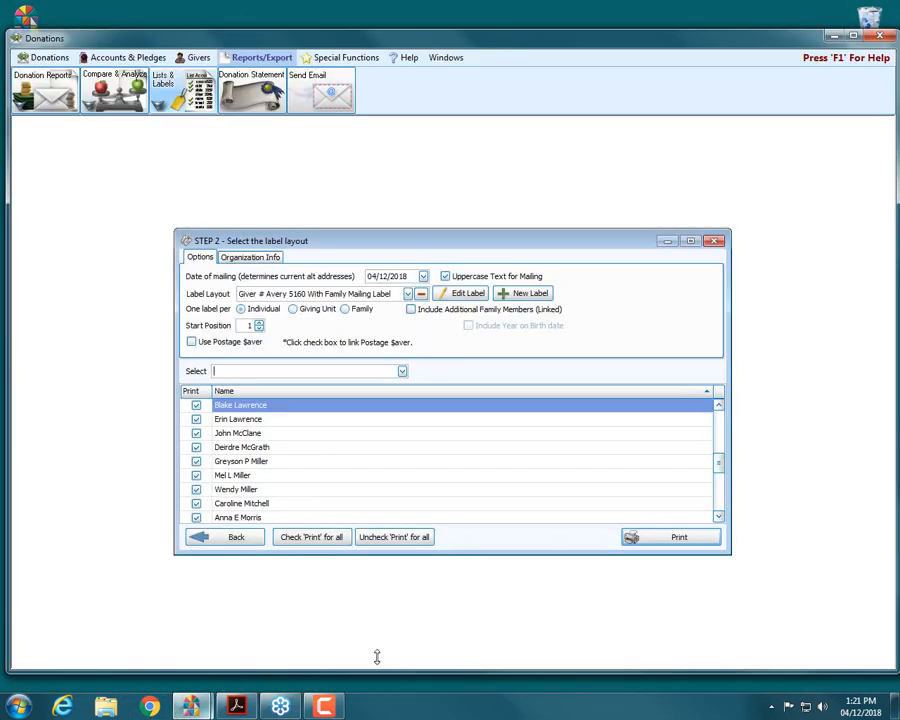
Preview the per-individual labels with the Giver # Avery 5160 With Family Mailing Label layout, check the giver numbers, and close the preview
{"action": "left_click", "coordinate": [652, 540]}
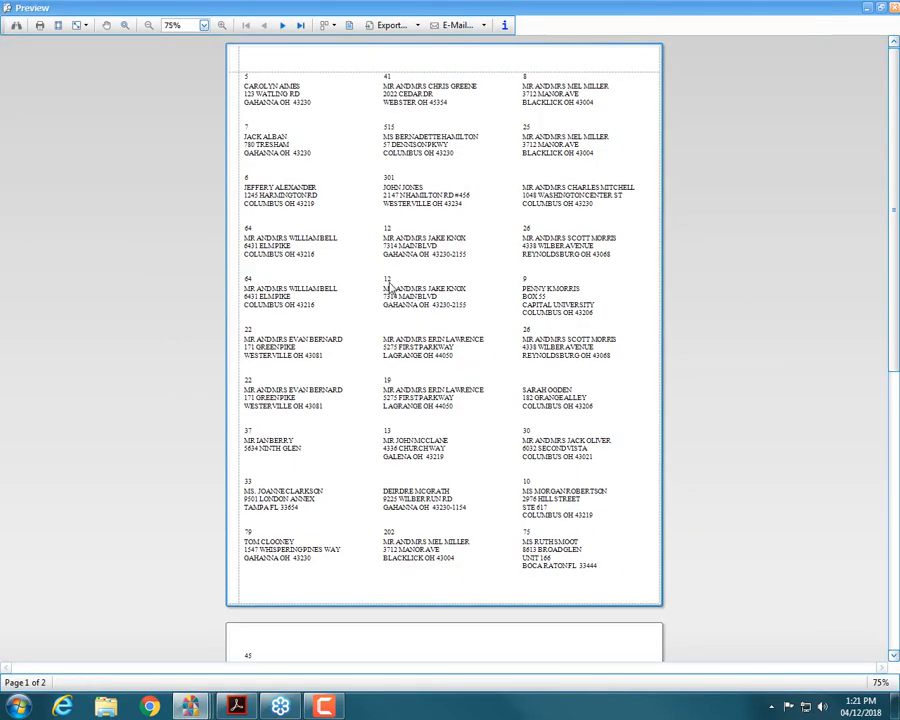
{"action": "left_click", "coordinate": [894, 8]}
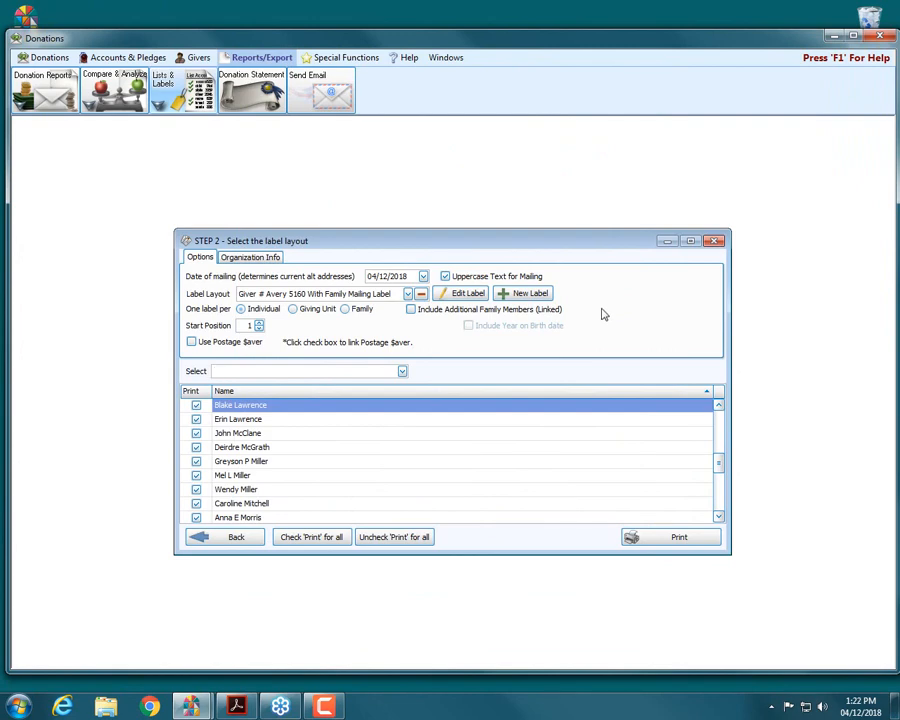
Edit the [Template] Avery 5160 With Family Mailing Label layout and set the Detail band's Multi-Column Layout to AcrossThenDown
{"action": "left_click", "coordinate": [407, 294]}
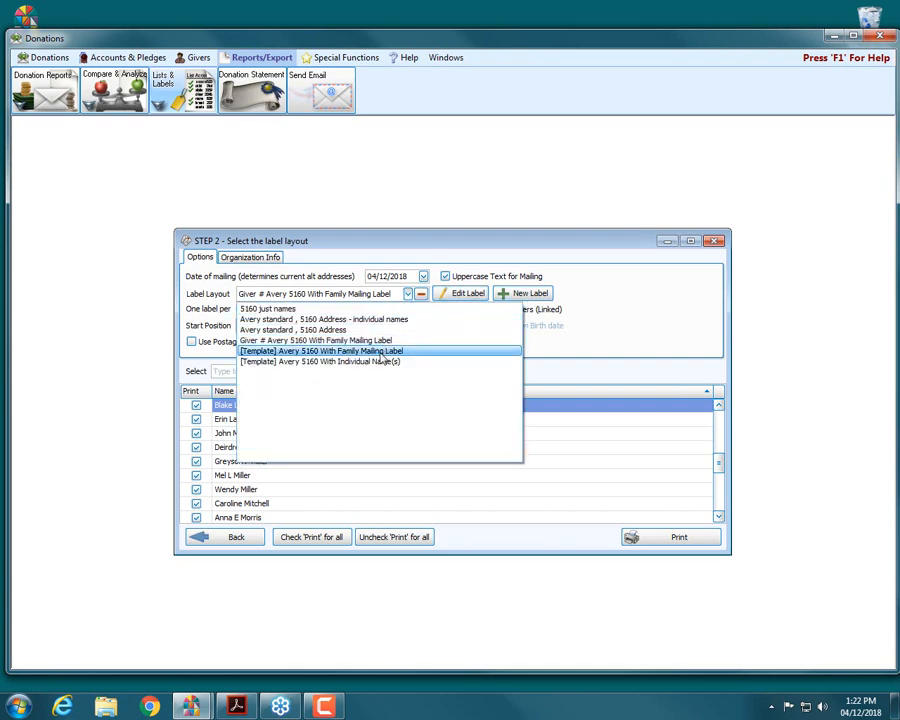
{"action": "left_click", "coordinate": [381, 352]}
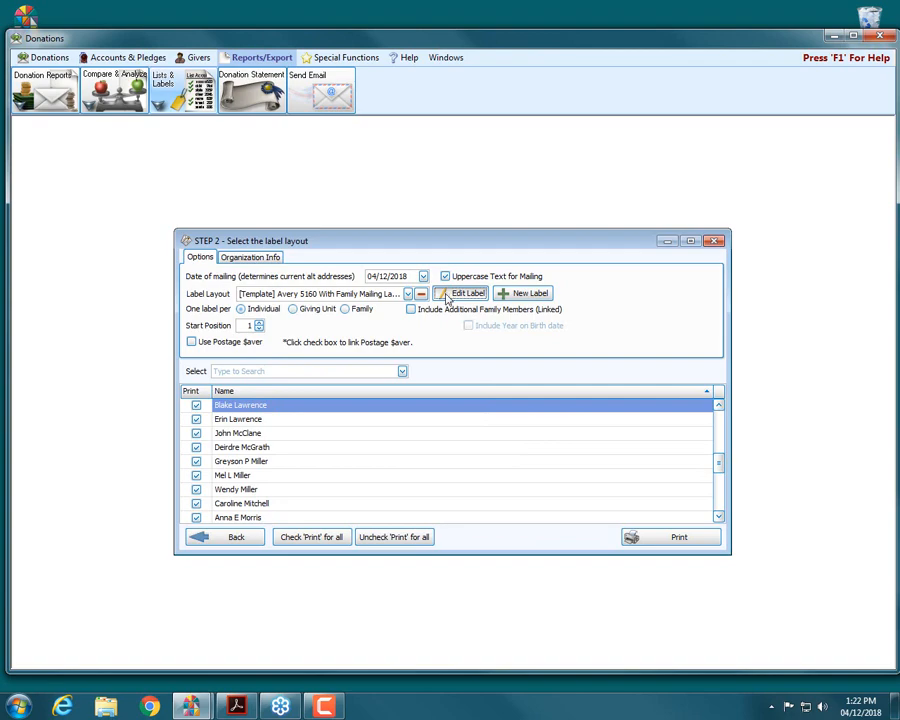
{"action": "left_click", "coordinate": [446, 297]}
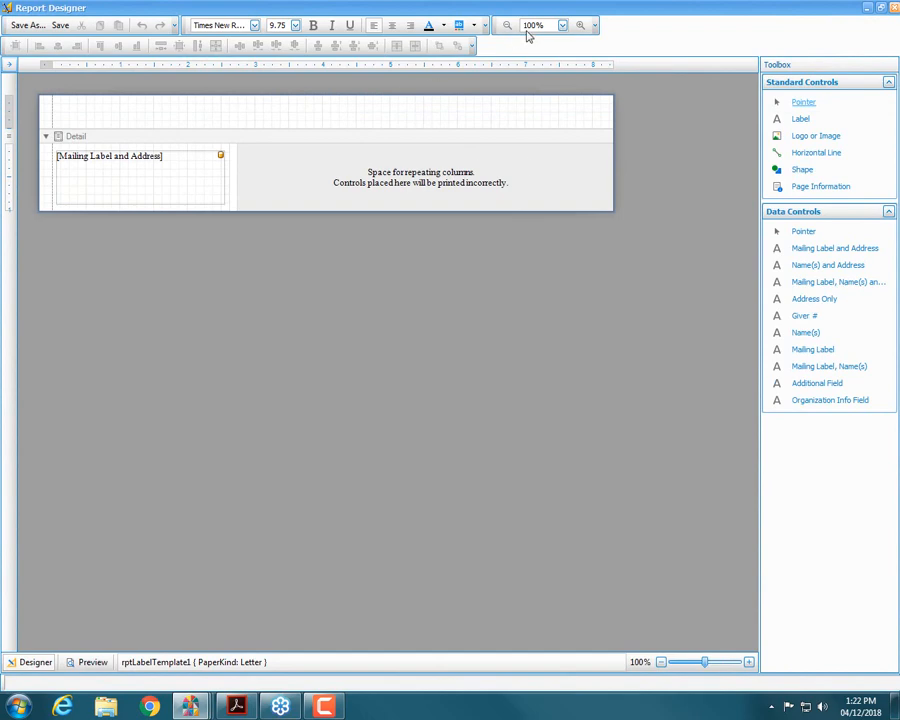
{"action": "left_click", "coordinate": [45, 136]}
{"action": "left_click", "coordinate": [45, 136]}
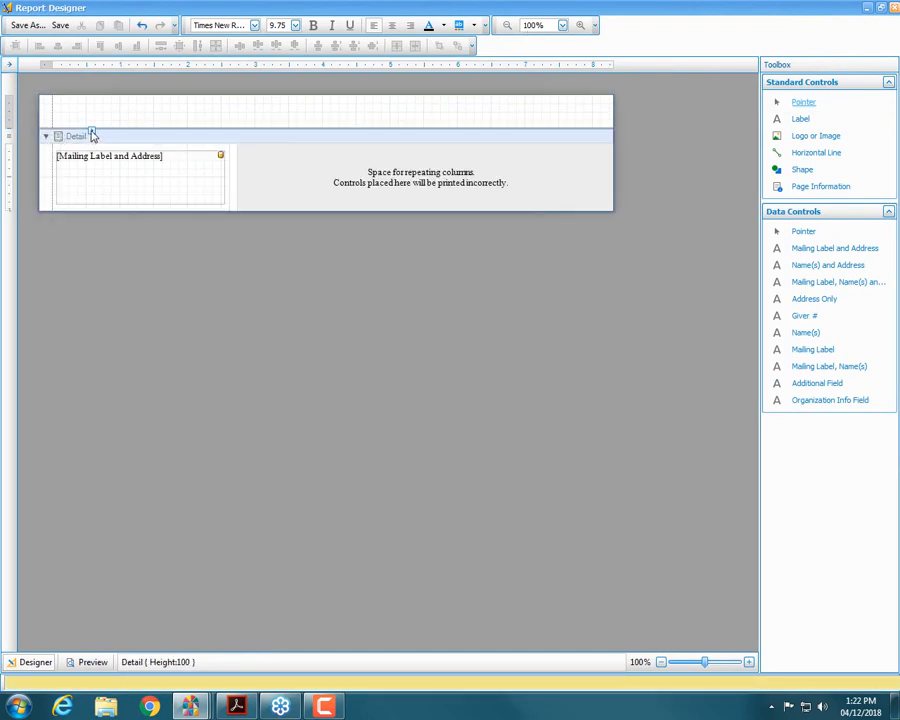
{"action": "left_click", "coordinate": [91, 133]}
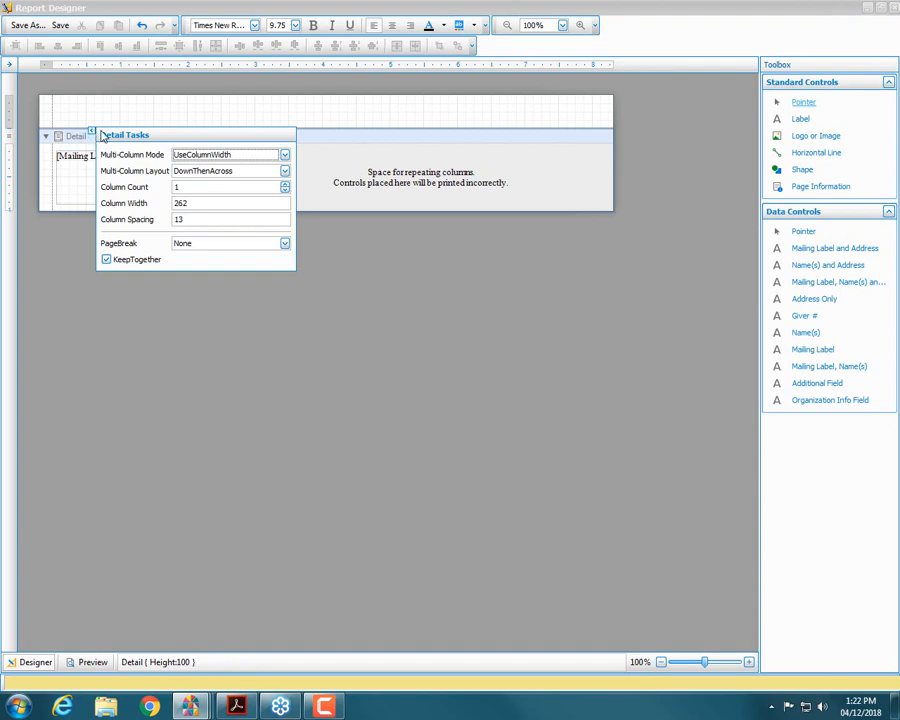
{"action": "left_click", "coordinate": [285, 172]}
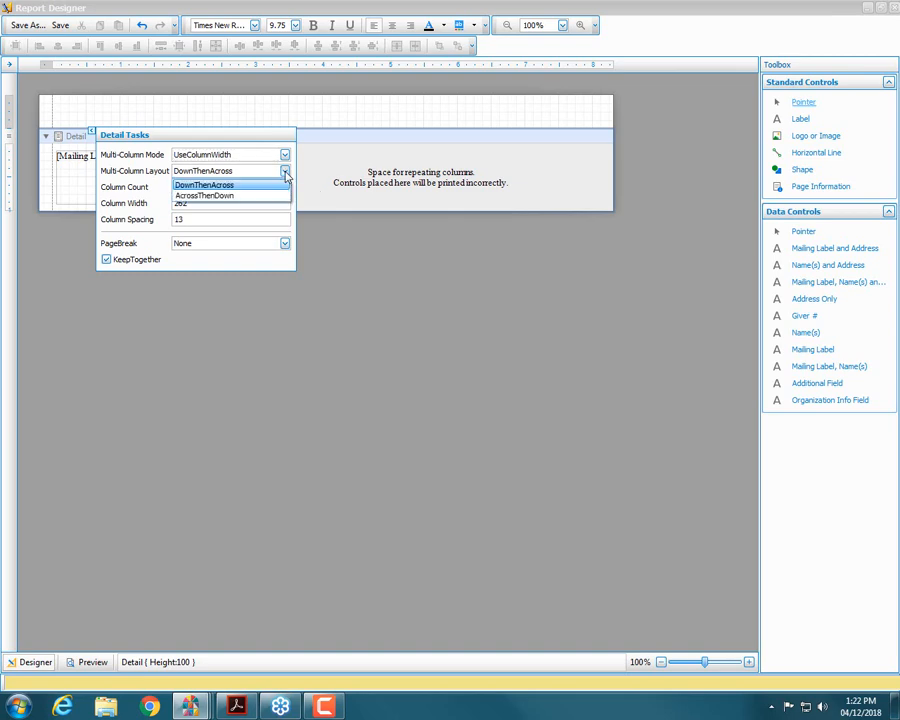
{"action": "left_click", "coordinate": [229, 197]}
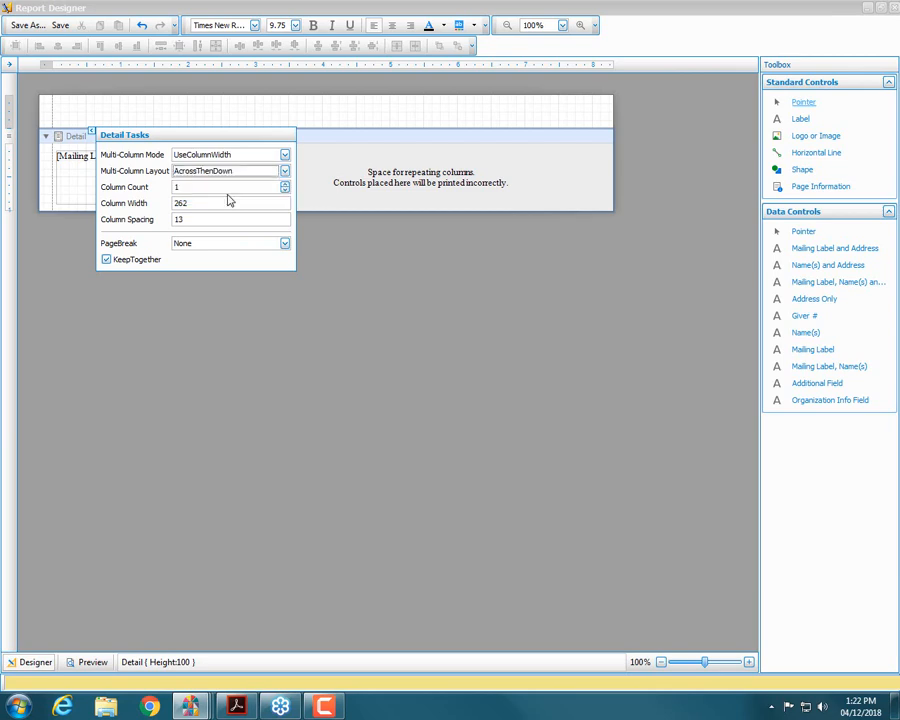
{"action": "left_click", "coordinate": [92, 134]}
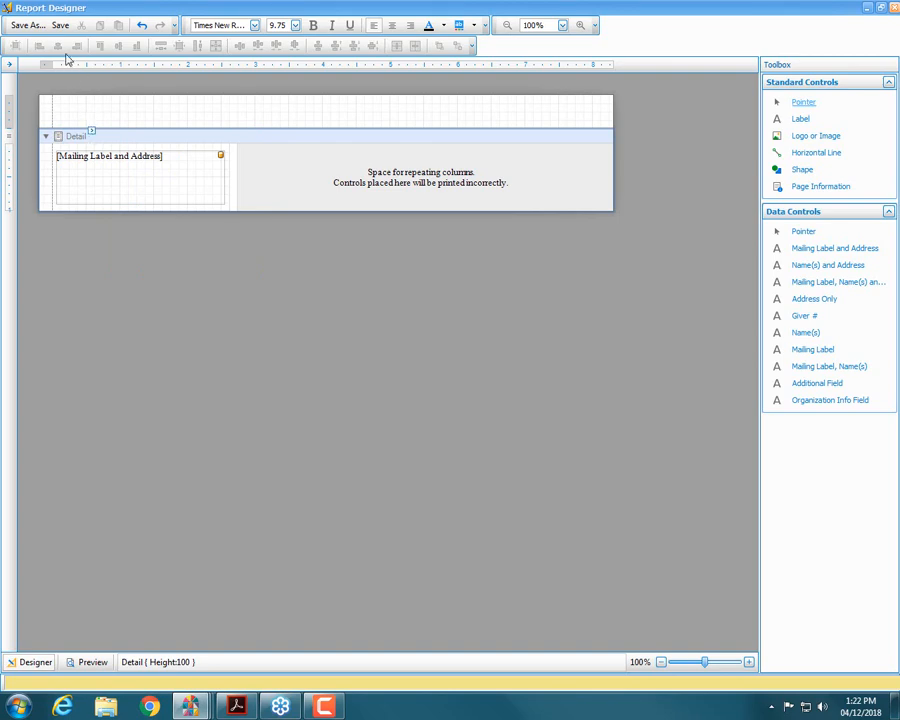
Close the designer, saving the edited layout as "Across Avery 5160 With Family Mailing Label"
{"action": "left_click", "coordinate": [894, 8]}
{"action": "left_click", "coordinate": [487, 378]}
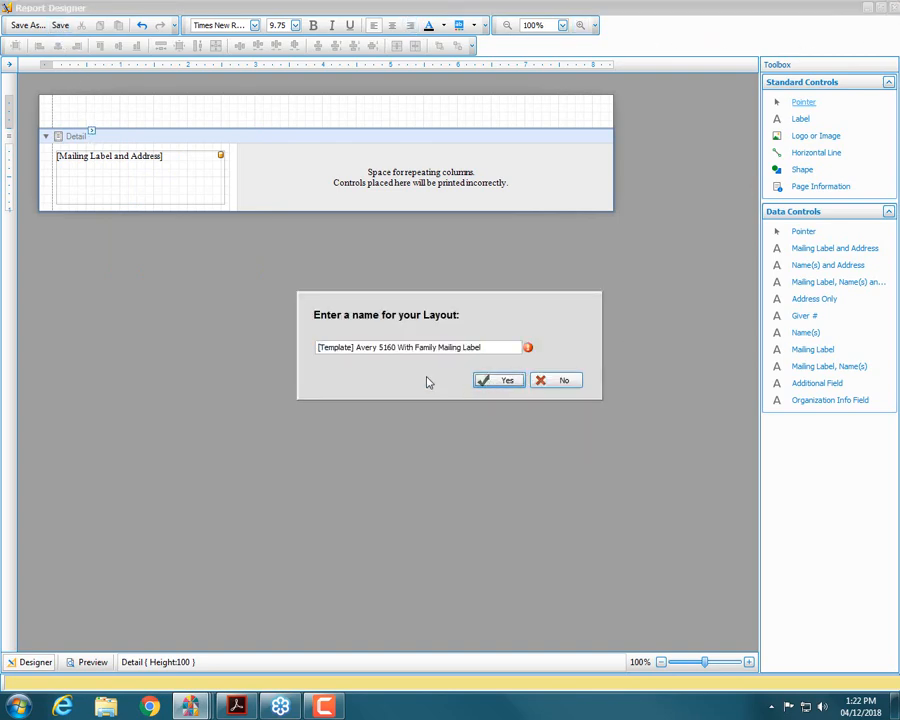
{"action": "left_click", "coordinate": [358, 346]}
{"action": "left_click_drag", "start_coordinate": [358, 346], "coordinate": [212, 332]}
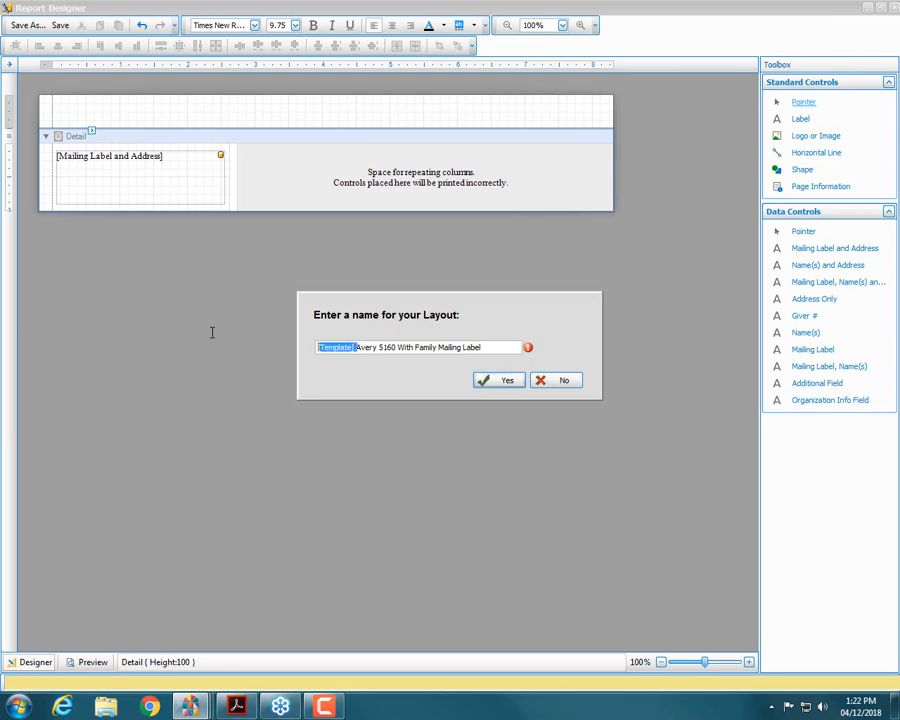
{"action": "type", "text": "Acr"}
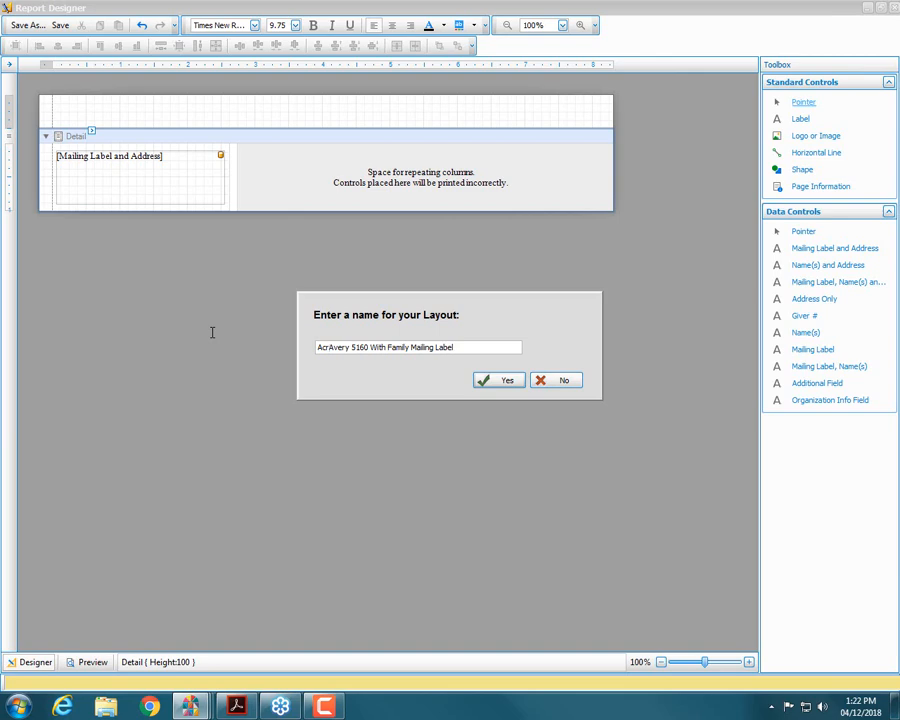
{"action": "type", "text": "oss"}
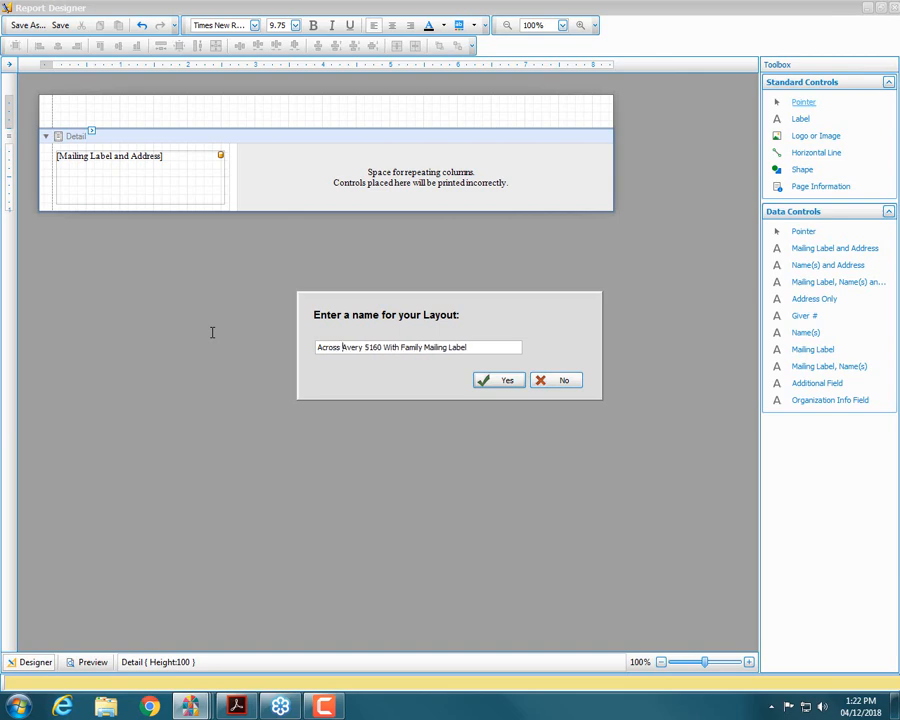
{"action": "left_click", "coordinate": [506, 380]}
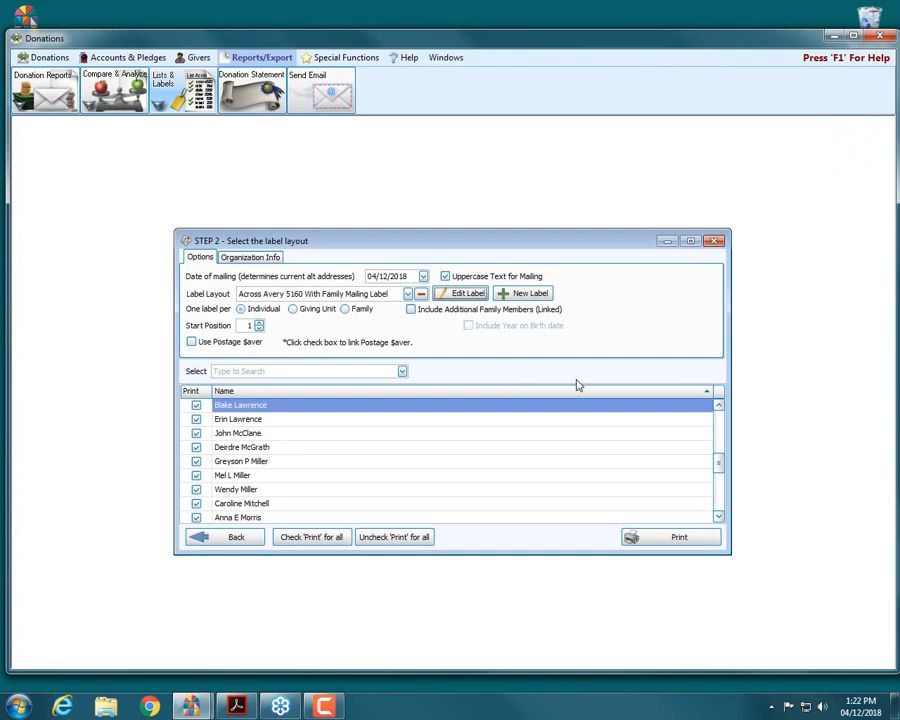
Preview the labels in the Across layout, check their order across both pages, and close the preview
{"action": "left_click", "coordinate": [680, 540]}
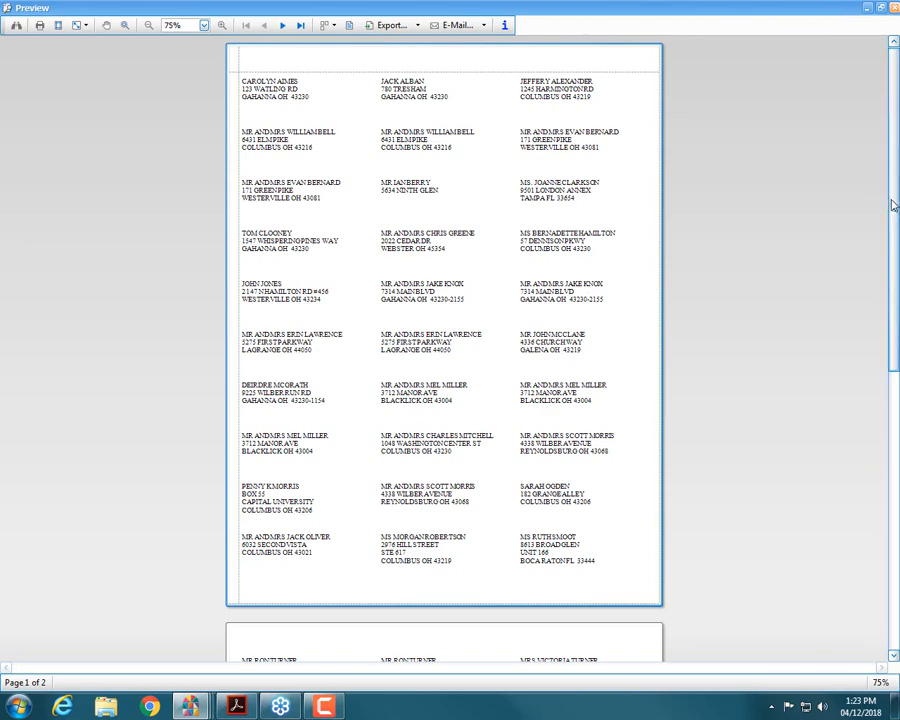
{"action": "scroll", "coordinate": [876, 180], "scroll_direction": "down", "scroll_amount": 3}
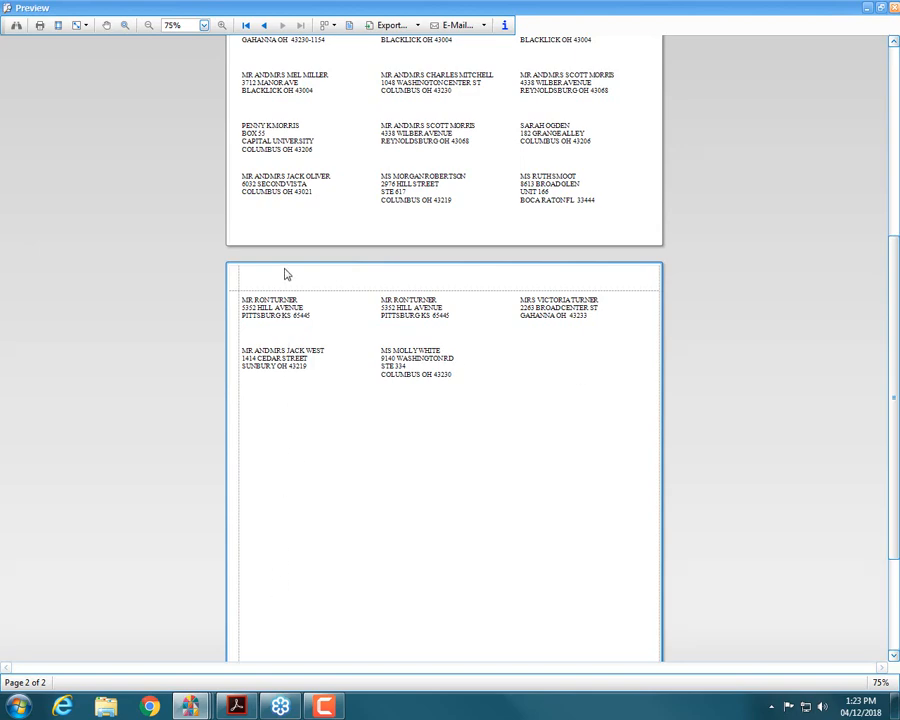
{"action": "left_click", "coordinate": [893, 7]}
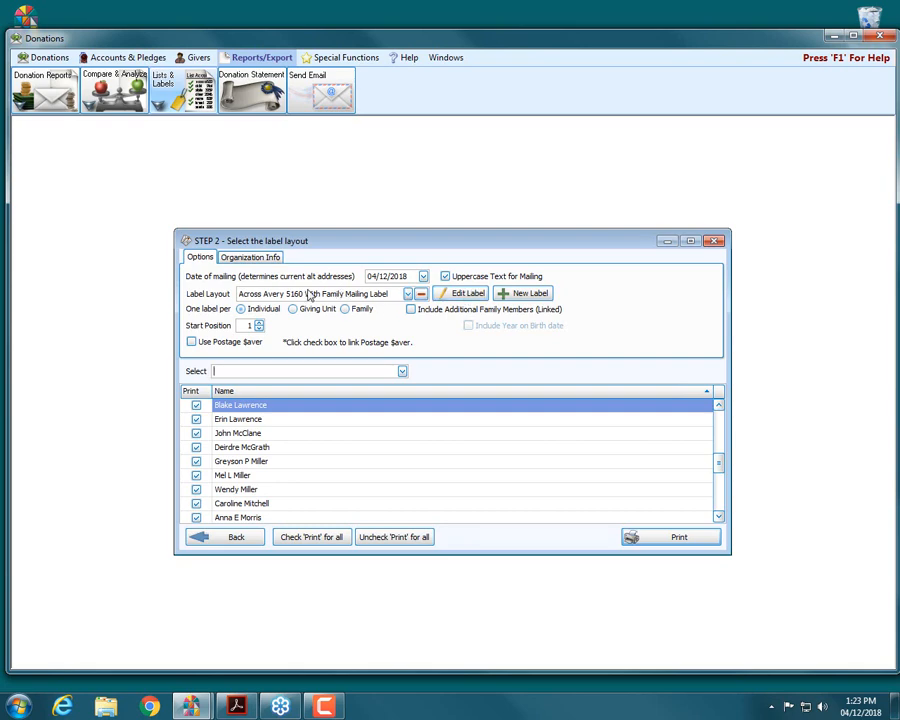
Return to the label selection criteria, include All for giving and Only those who pledged for pledging, and proceed to the label layout
{"action": "left_click", "coordinate": [252, 537]}
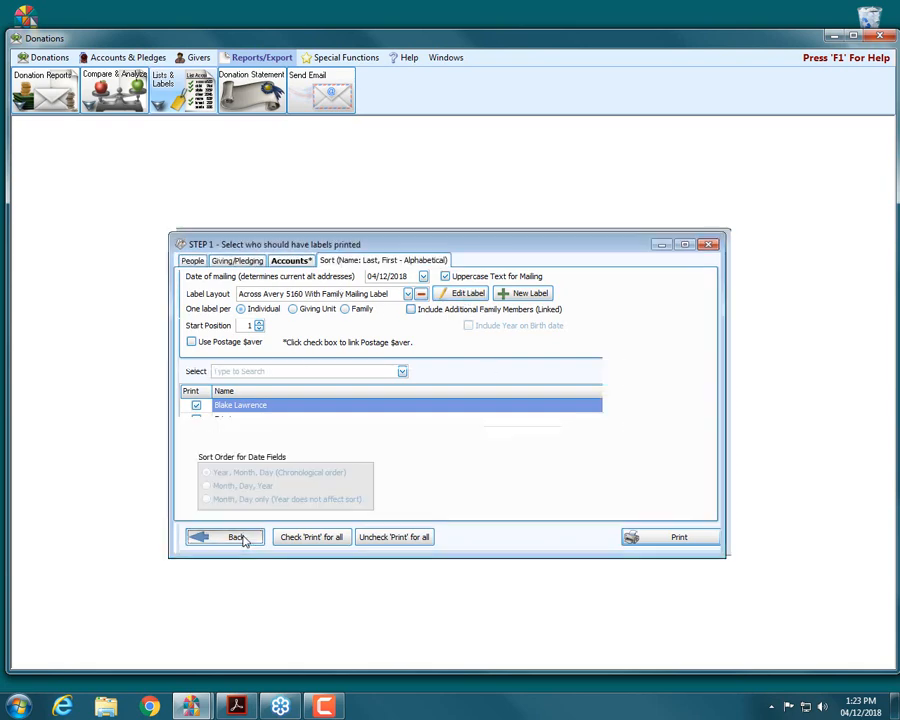
{"action": "left_click", "coordinate": [240, 263]}
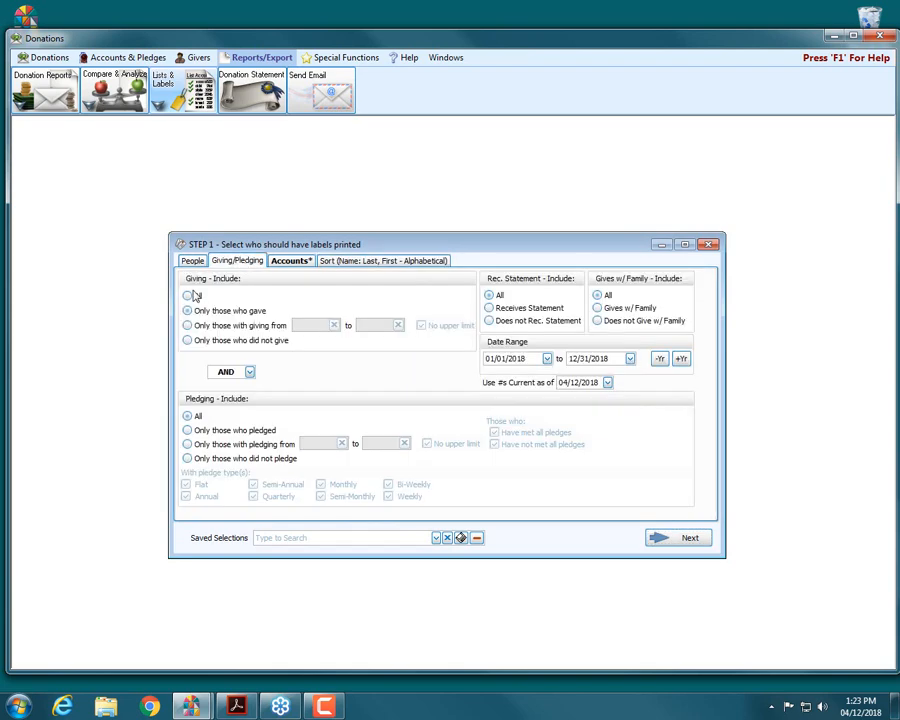
{"action": "left_click", "coordinate": [188, 297]}
{"action": "left_click", "coordinate": [223, 432]}
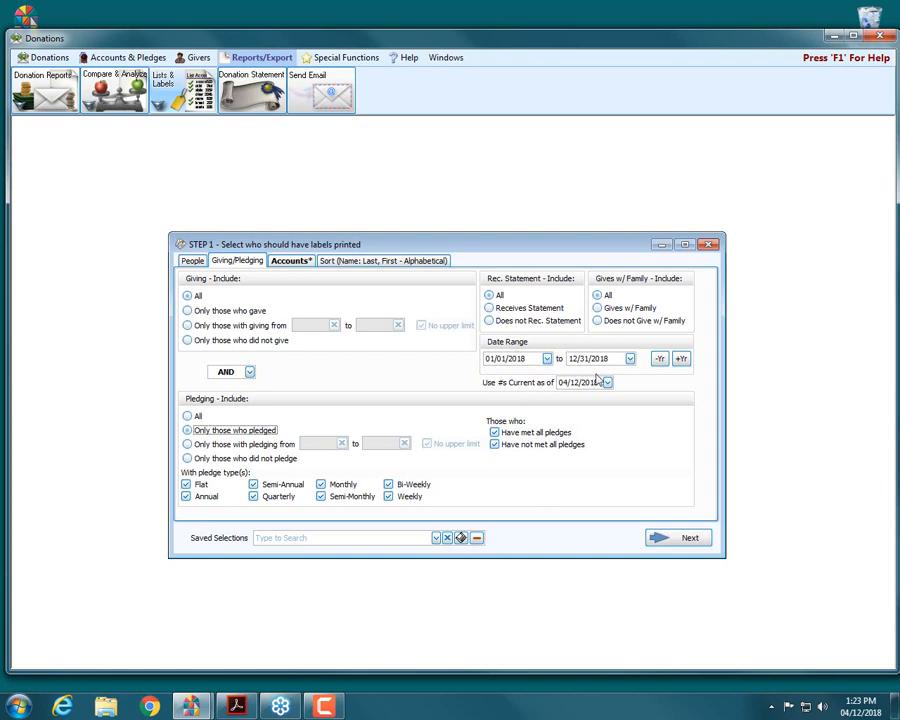
{"action": "left_click", "coordinate": [684, 541]}
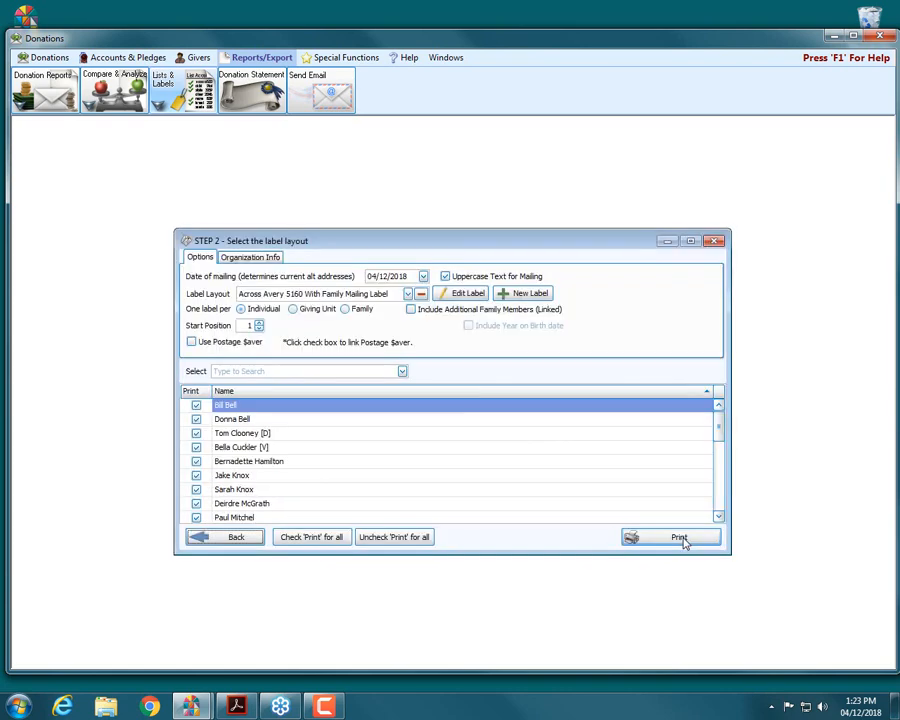
Open the Across Avery 5160 With Family Mailing Label layout for editing and try to bring the Report Designer window forward
{"action": "left_click", "coordinate": [468, 294]}
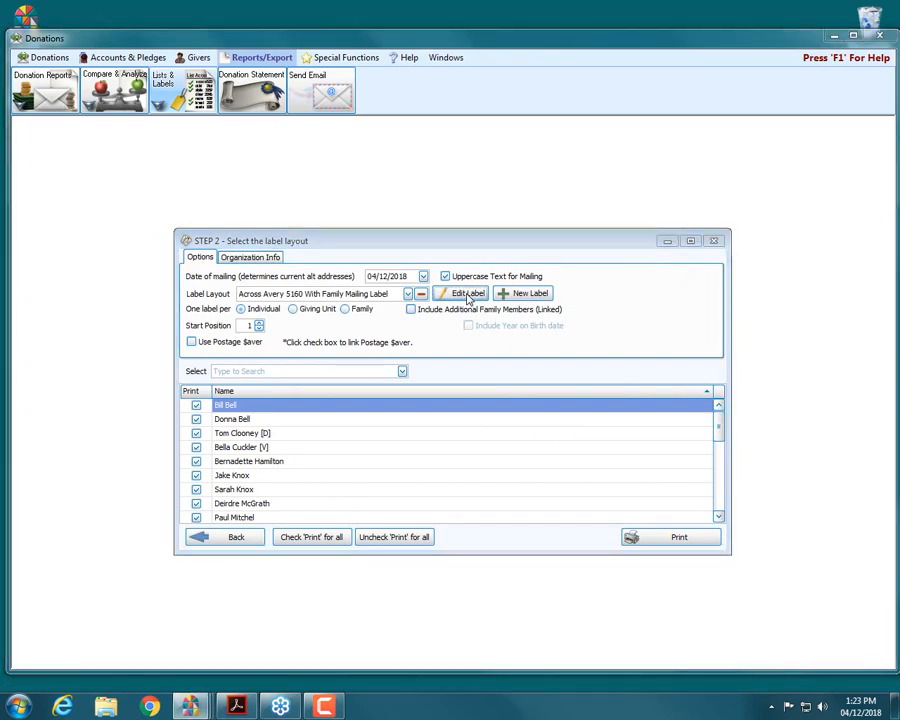
{"action": "left_click", "coordinate": [190, 706]}
{"action": "left_click", "coordinate": [300, 666]}
{"action": "left_click", "coordinate": [188, 706]}
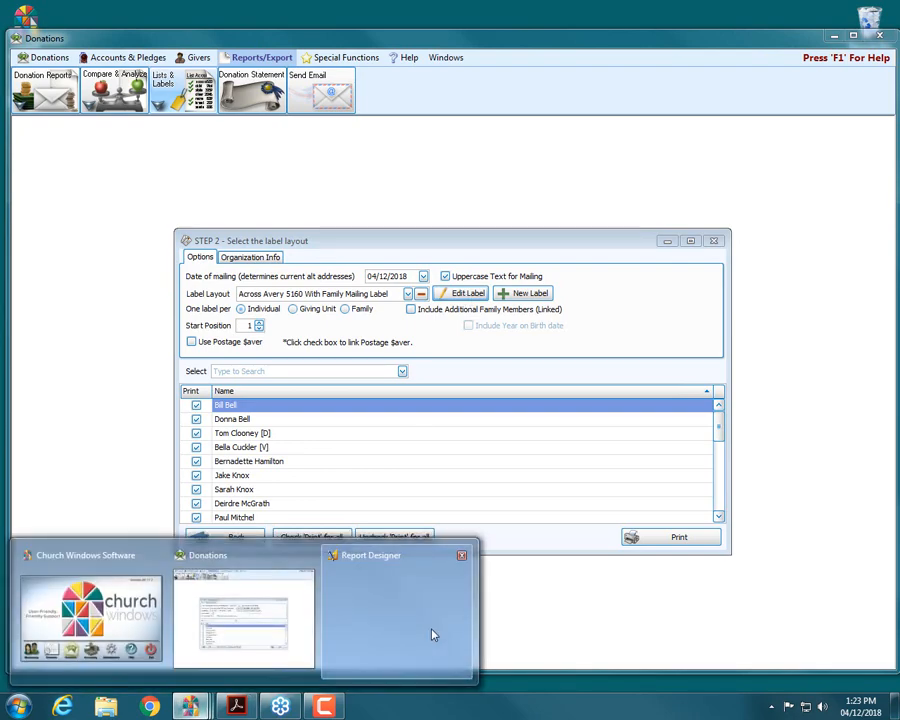
{"action": "left_click", "coordinate": [434, 630]}
Try to close the hidden Report Designer window, and try again to bring it forward
{"action": "left_click", "coordinate": [190, 706]}
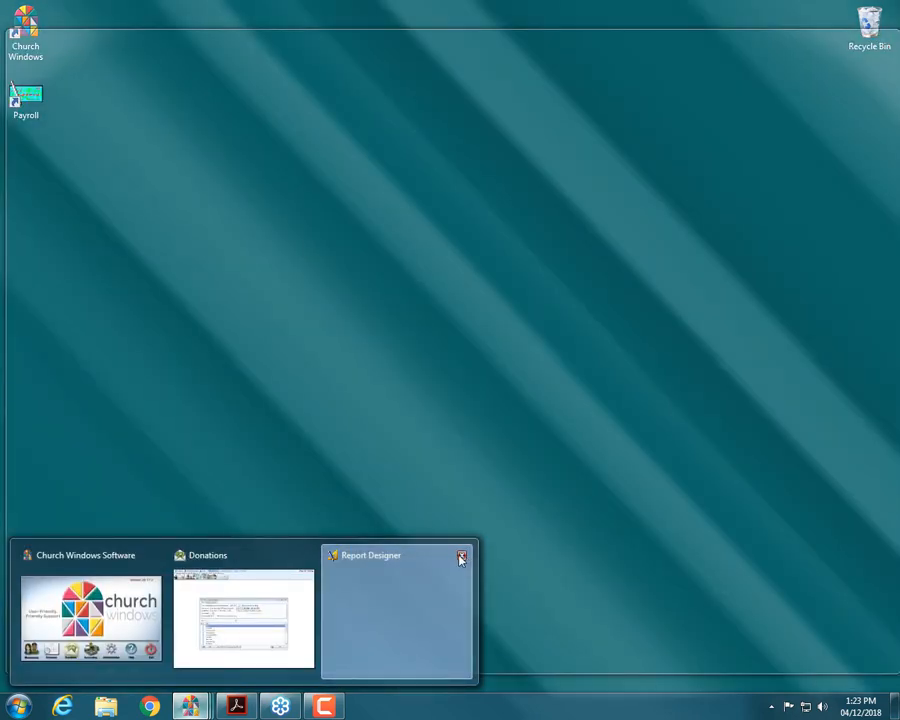
{"action": "left_click", "coordinate": [460, 557]}
{"action": "left_click", "coordinate": [387, 596]}
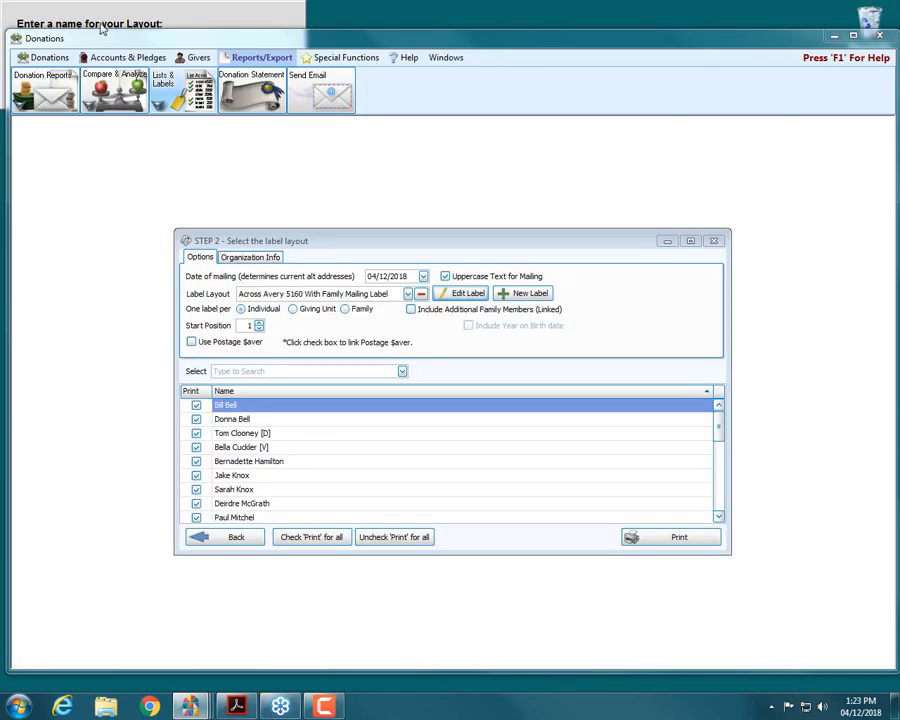
{"action": "left_click", "coordinate": [362, 643]}
{"action": "mouse_move", "coordinate": [190, 706]}
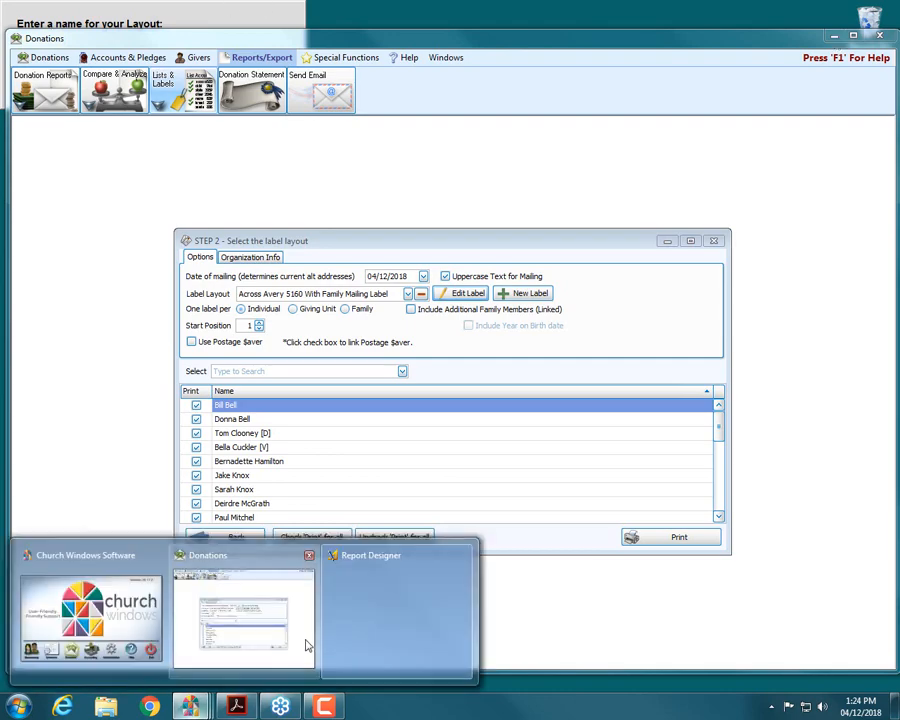
{"action": "left_click", "coordinate": [381, 633]}
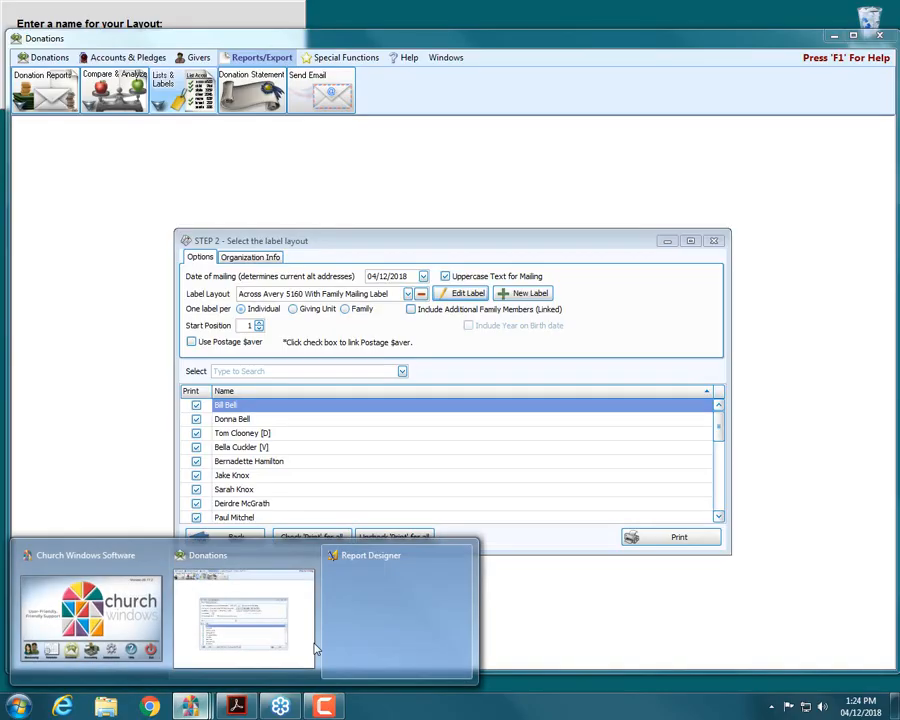
{"action": "left_click", "coordinate": [366, 636]}
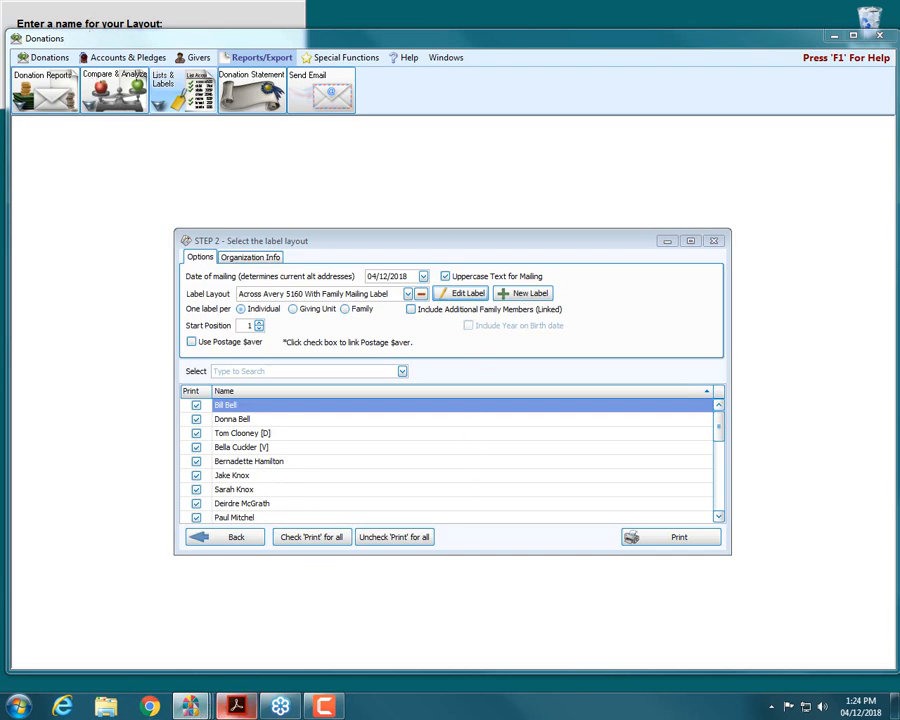
{"action": "mouse_move", "coordinate": [198, 712]}
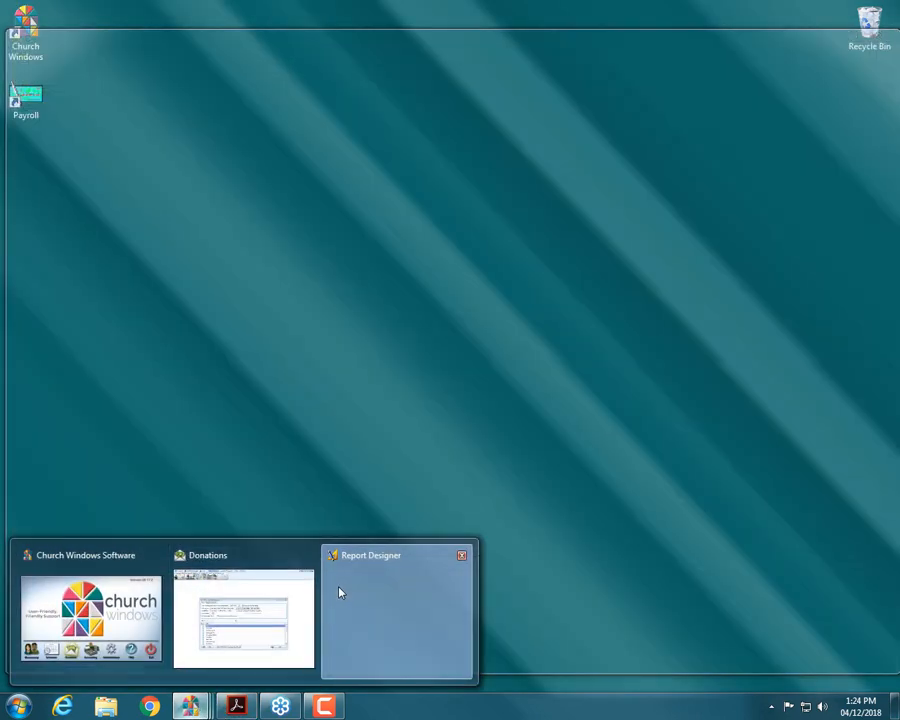
{"action": "left_click", "coordinate": [338, 589]}
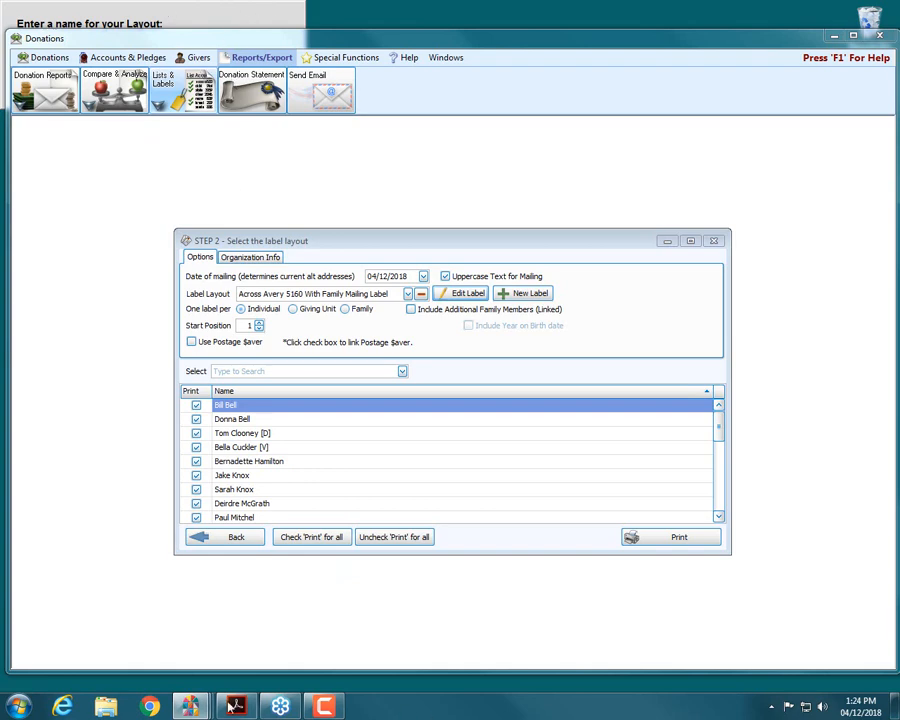
Open Windows Task Manager, force the unresponsive Report Designer task and its program to end, and close Task Manager
{"action": "right_click", "coordinate": [375, 706]}
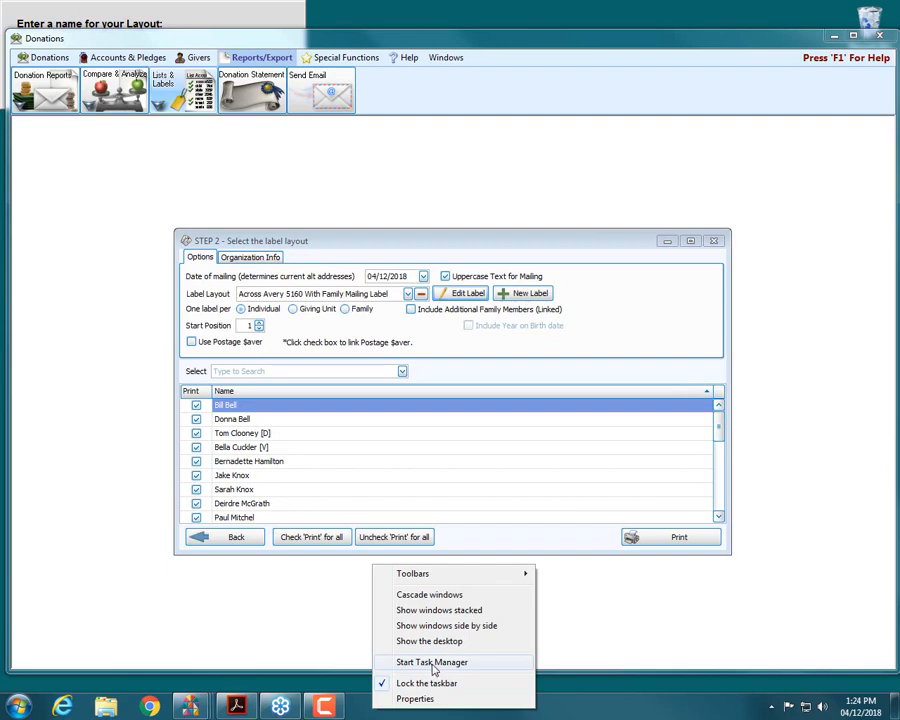
{"action": "left_click", "coordinate": [443, 662]}
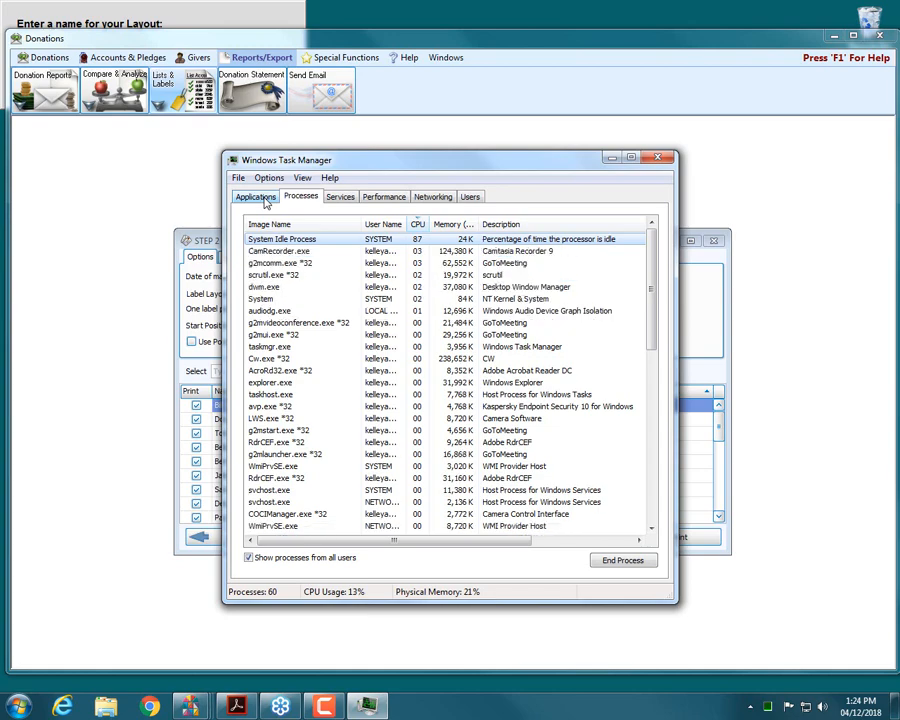
{"action": "left_click", "coordinate": [257, 197]}
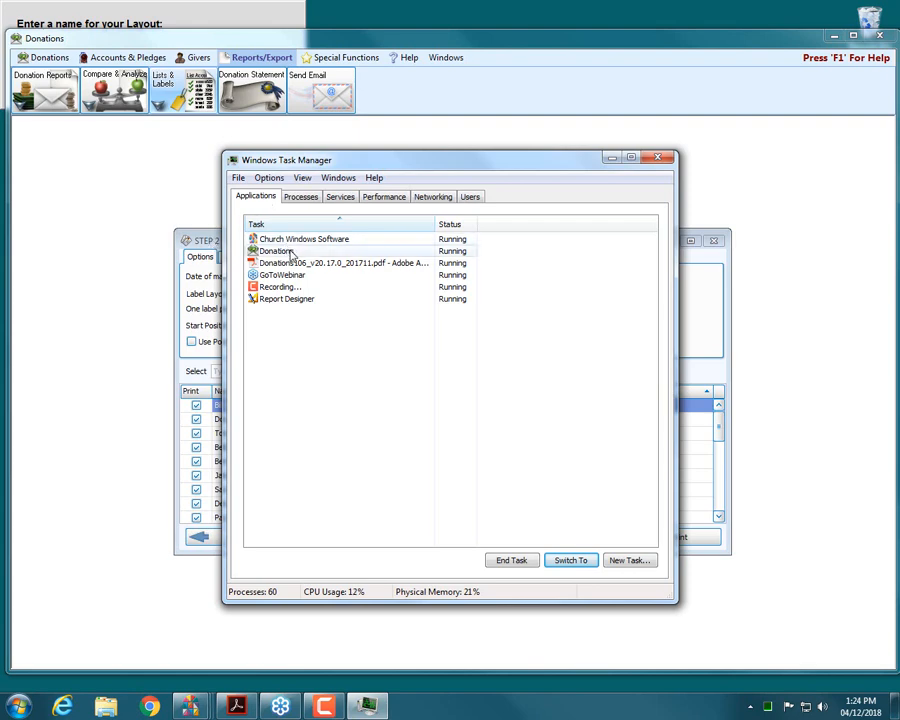
{"action": "left_click", "coordinate": [291, 300]}
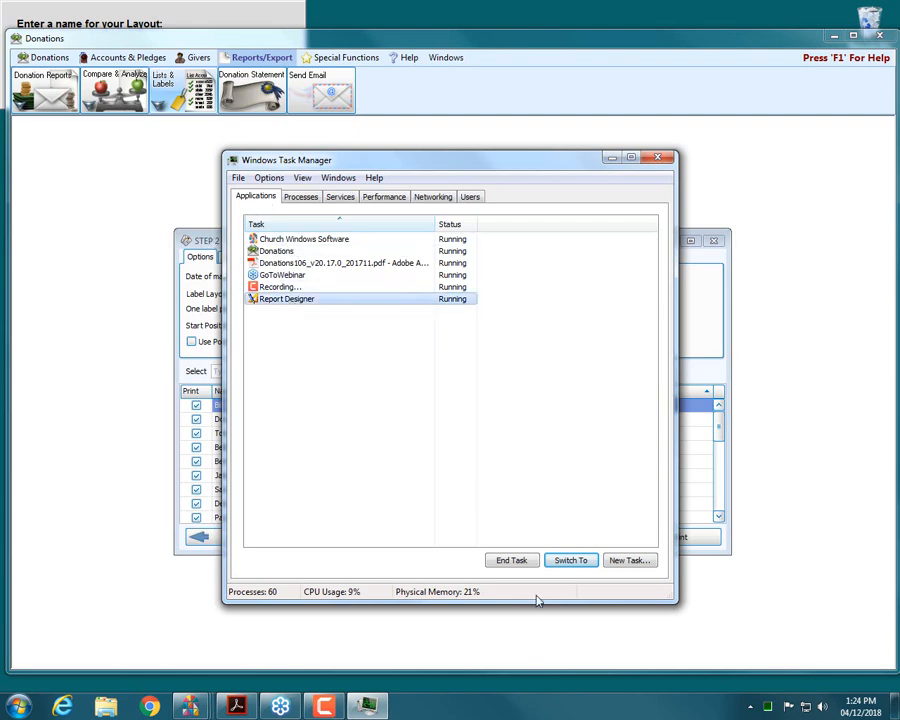
{"action": "left_click", "coordinate": [513, 561]}
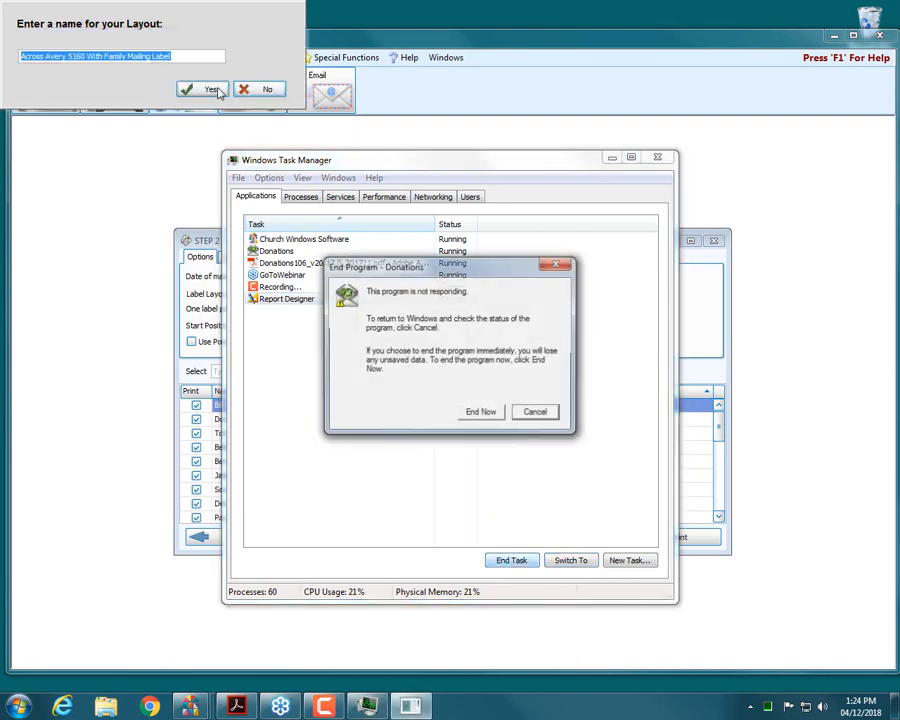
{"action": "left_click", "coordinate": [483, 414]}
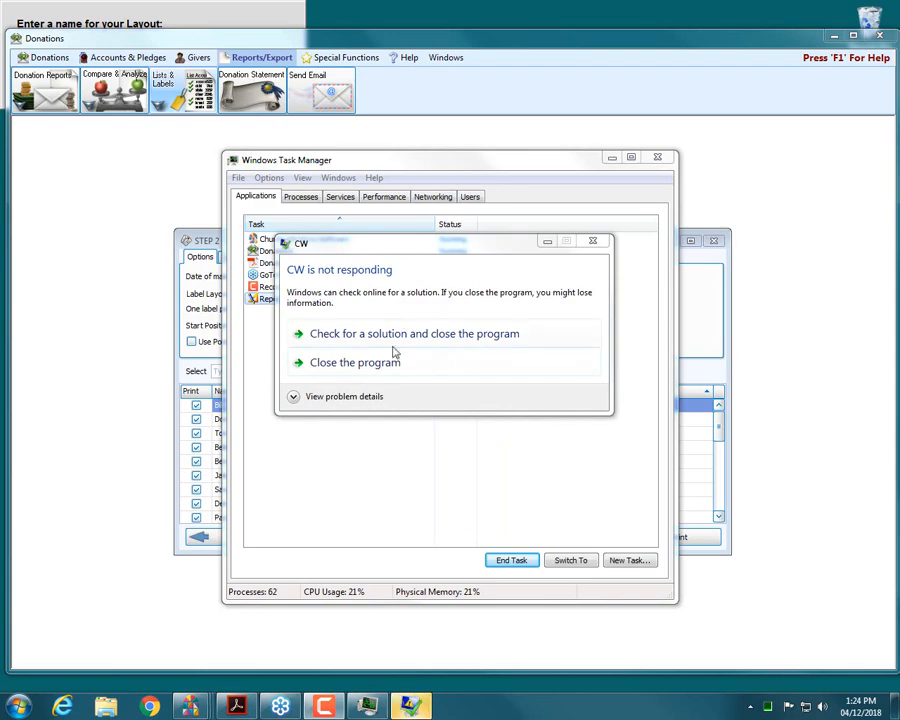
{"action": "left_click", "coordinate": [390, 367]}
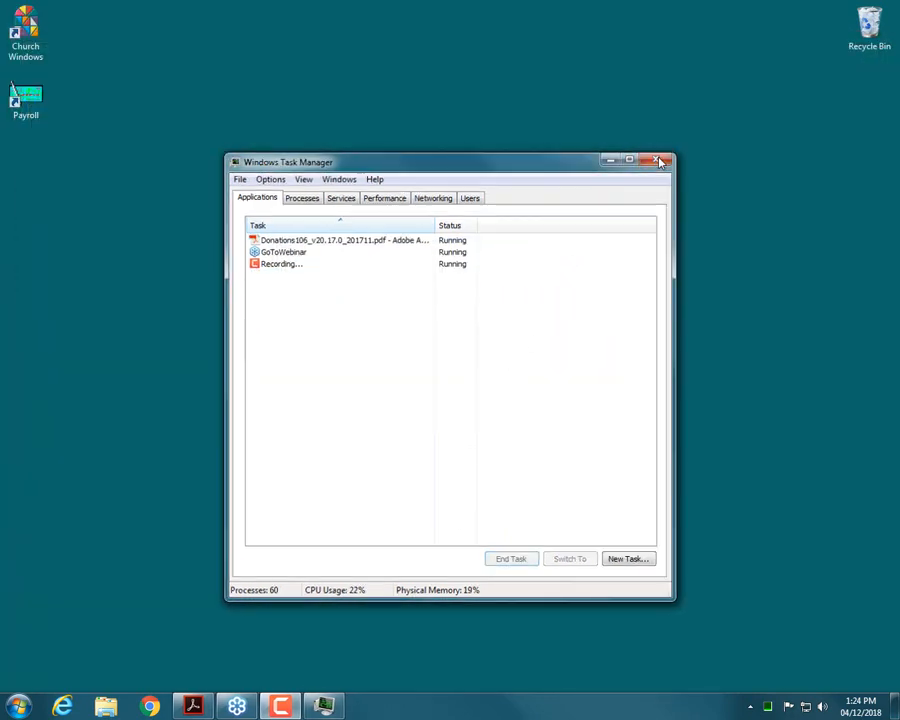
{"action": "left_click", "coordinate": [657, 158]}
Relaunch Church Windows and open the label selection criteria in its Donations module
{"action": "double_click", "coordinate": [25, 30]}
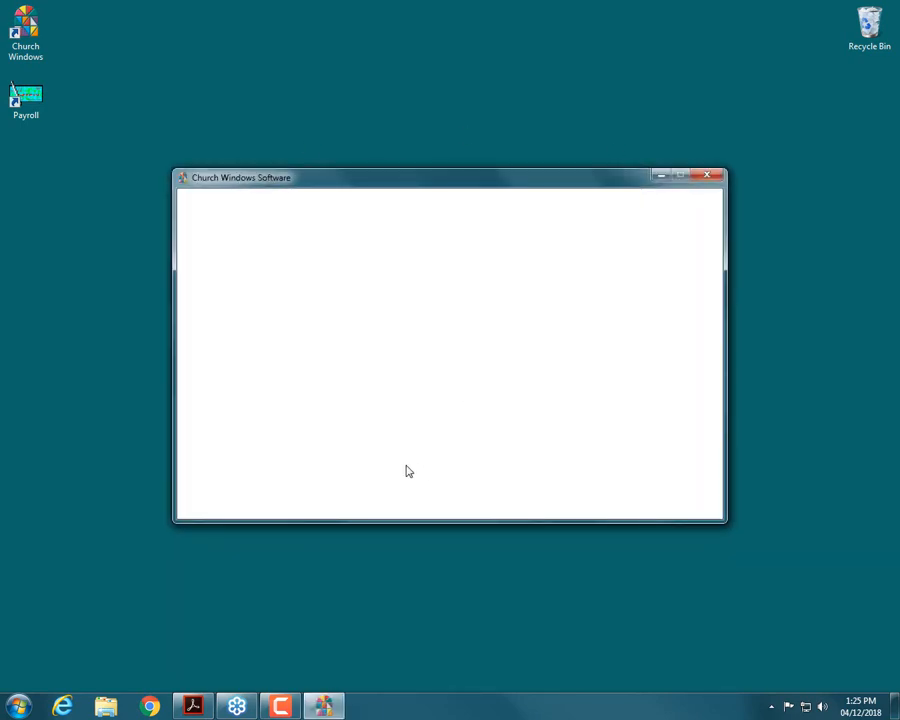
{"action": "left_click", "coordinate": [374, 477]}
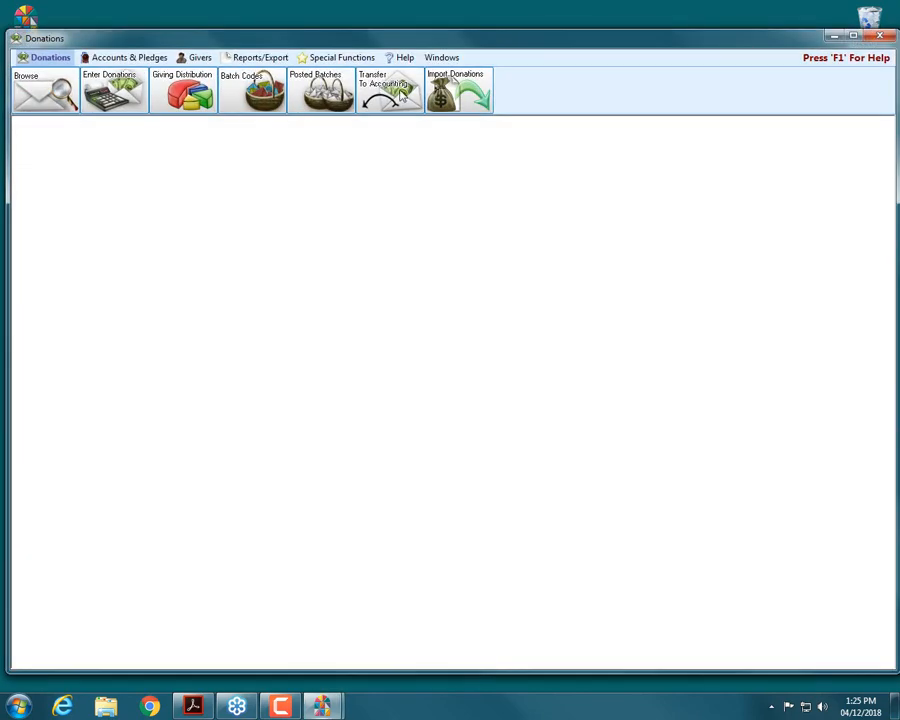
{"action": "left_click", "coordinate": [261, 57]}
{"action": "left_click", "coordinate": [182, 90]}
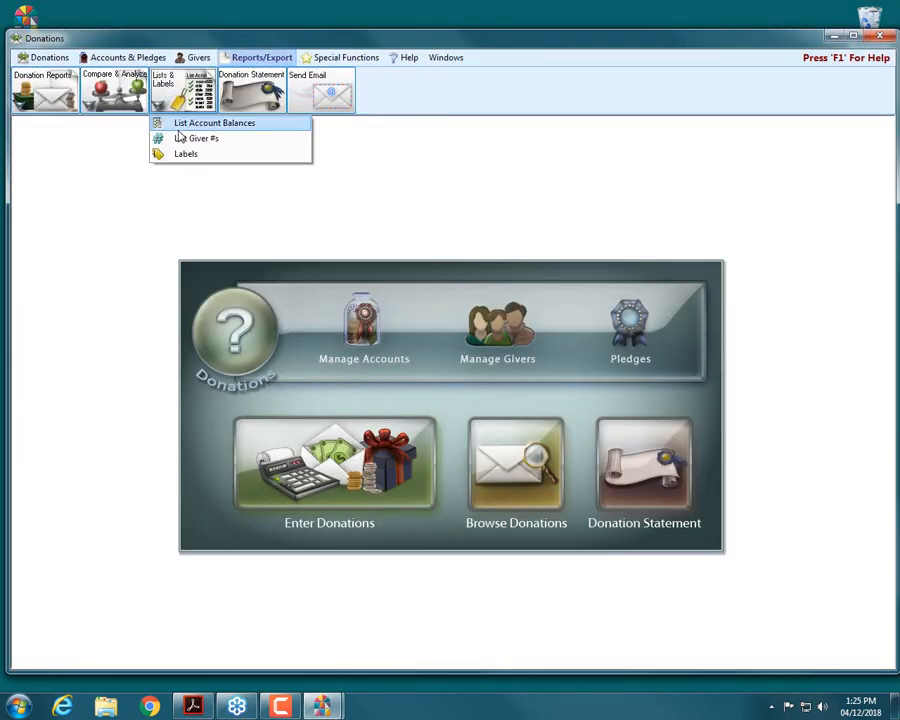
{"action": "left_click", "coordinate": [181, 153]}
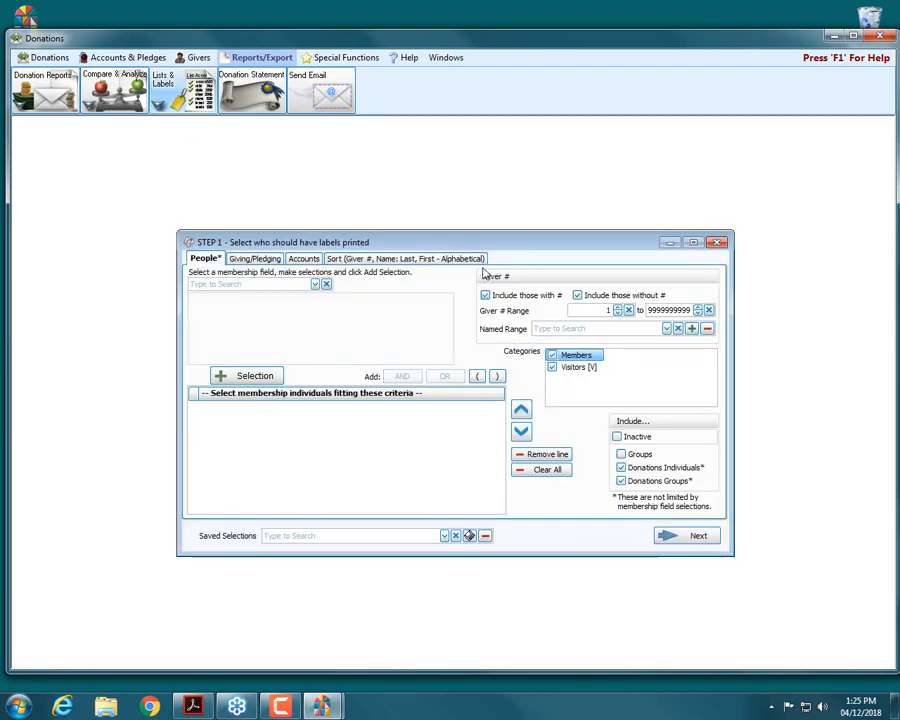
Proceed to the label layout with the default criteria and open Across Avery 5160 With Family Mailing Label for editing
{"action": "left_click", "coordinate": [683, 537]}
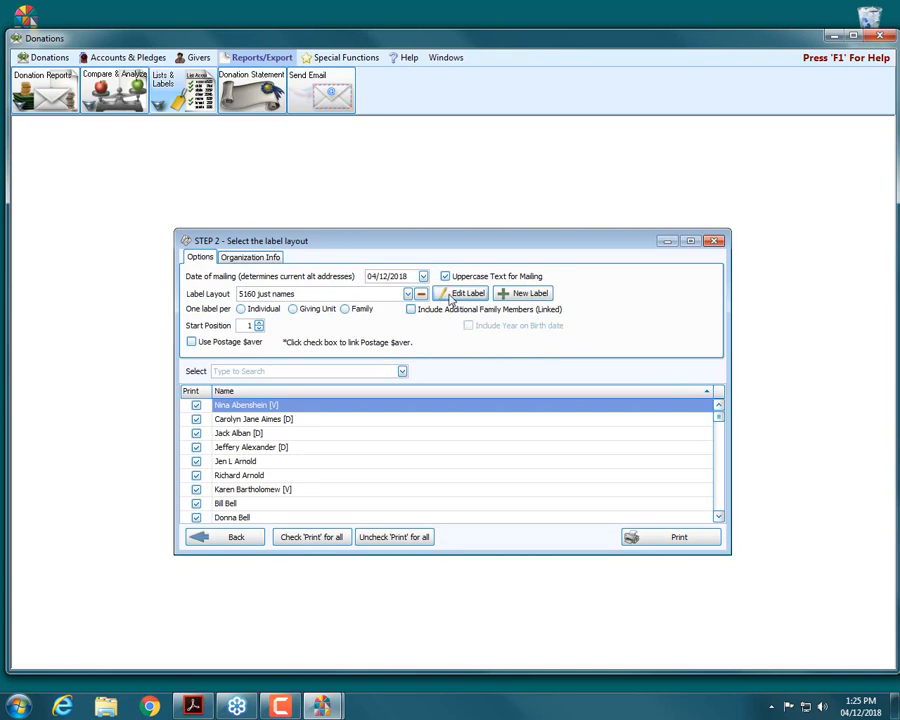
{"action": "left_click", "coordinate": [408, 293]}
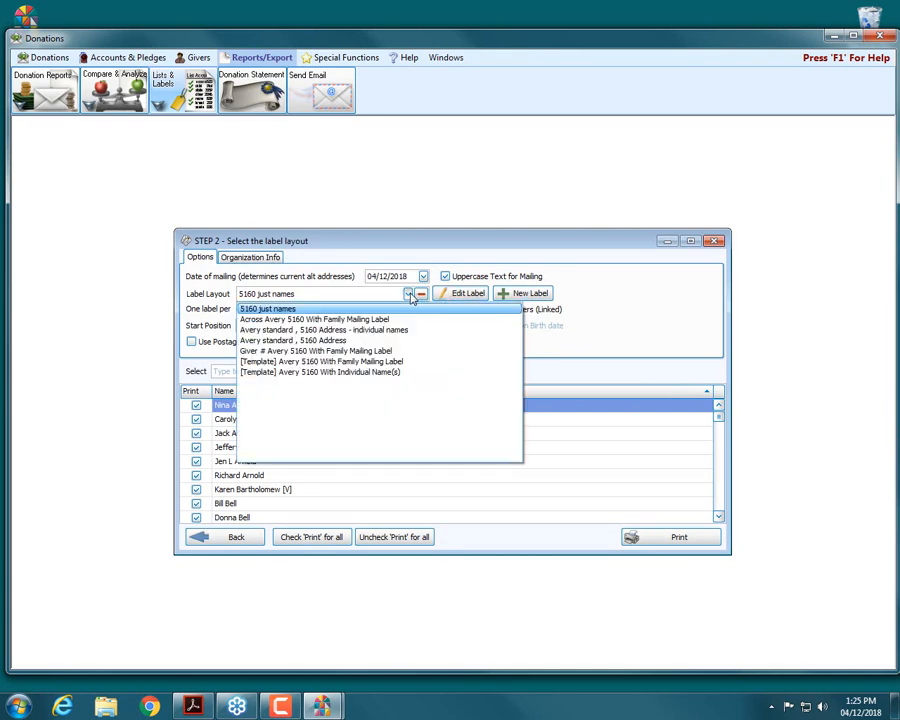
{"action": "left_click", "coordinate": [346, 320]}
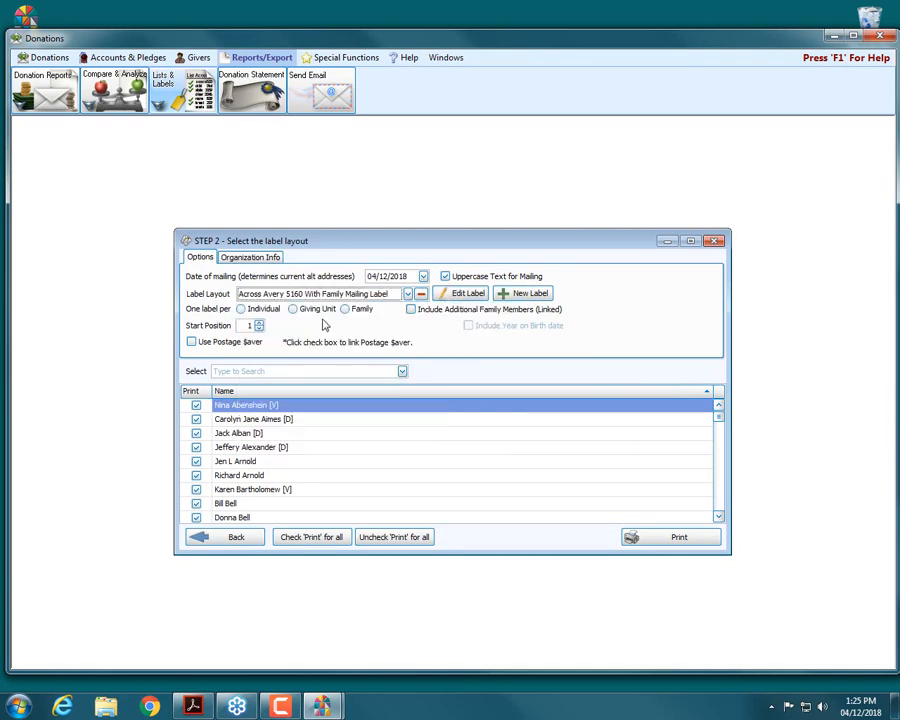
{"action": "left_click", "coordinate": [460, 294]}
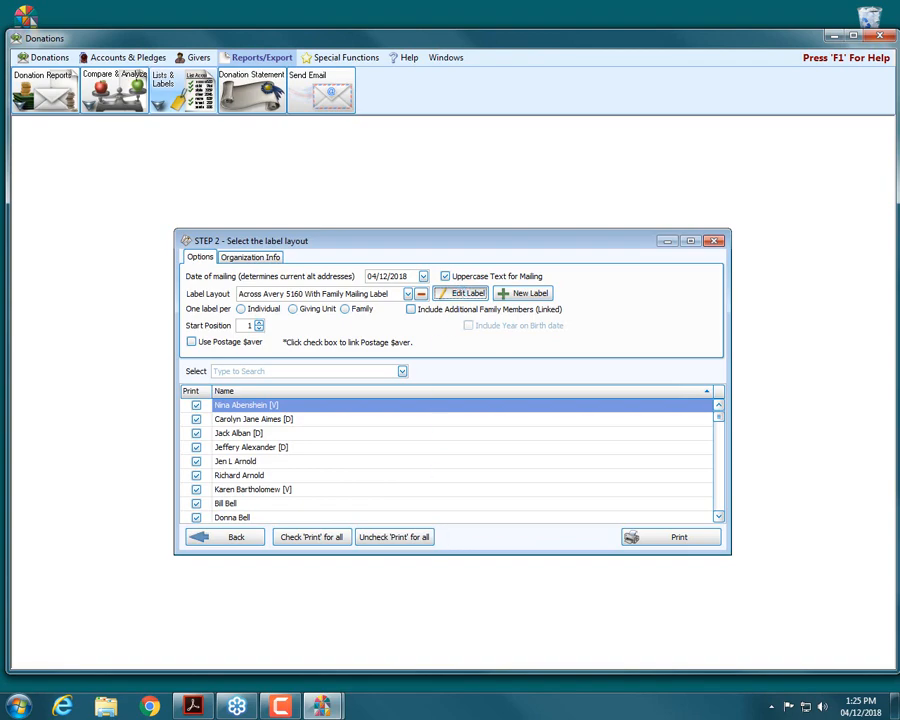
{"action": "mouse_move", "coordinate": [335, 712]}
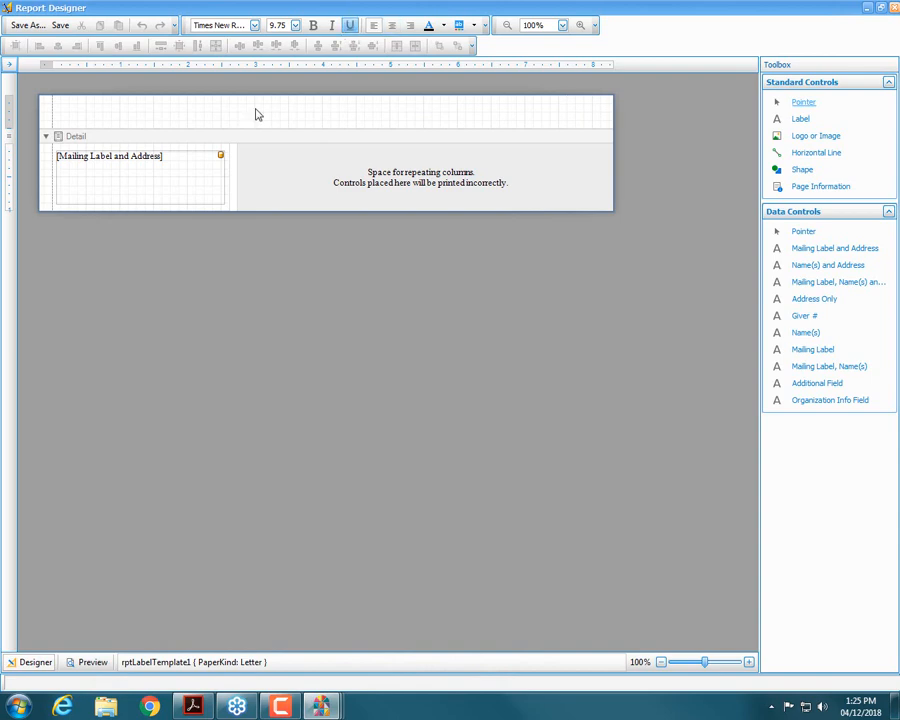
Center the text of the Mailing Label and Address field in the label layout
{"action": "left_click", "coordinate": [145, 167]}
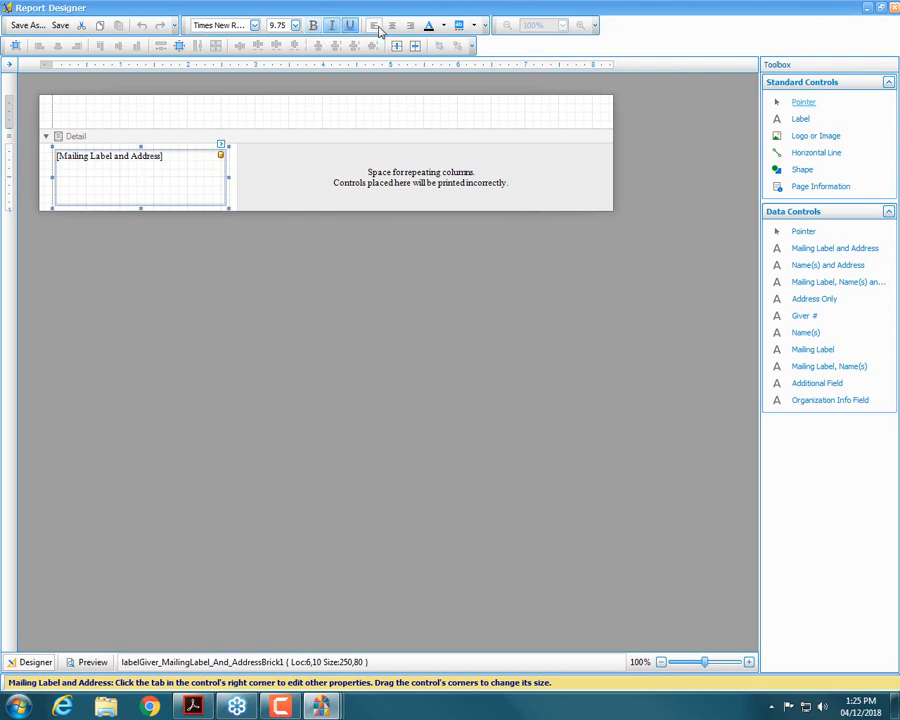
{"action": "left_click", "coordinate": [170, 121]}
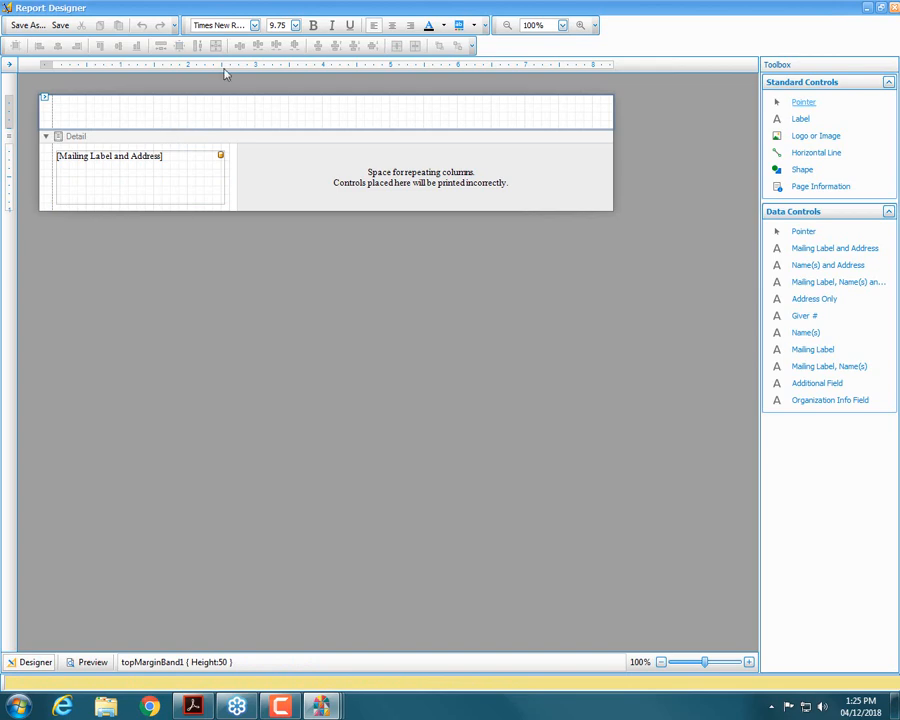
{"action": "left_click", "coordinate": [393, 27]}
{"action": "left_click", "coordinate": [121, 181]}
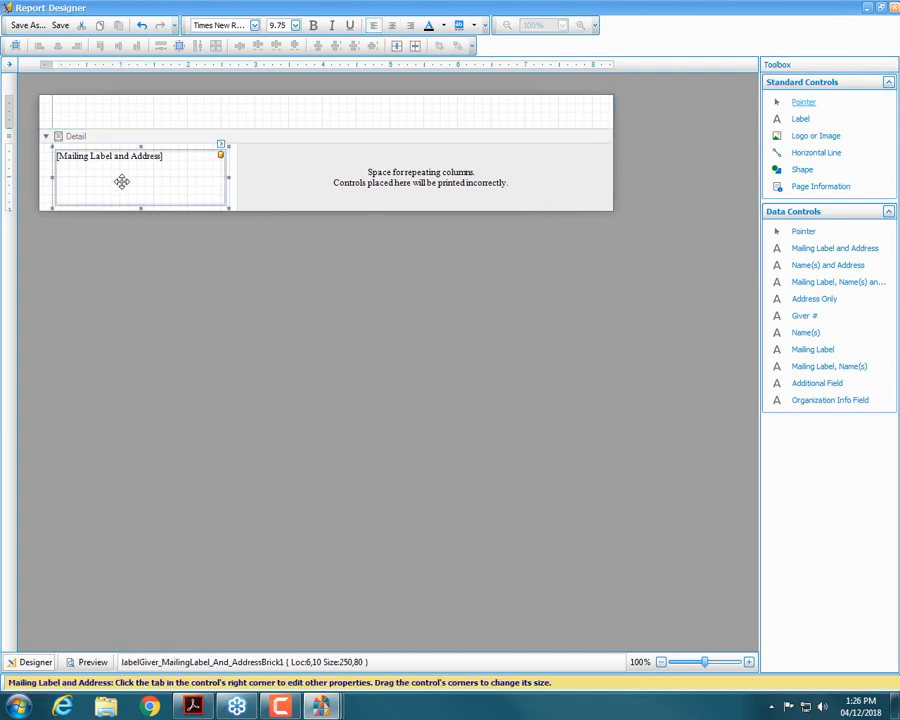
{"action": "left_click", "coordinate": [393, 27]}
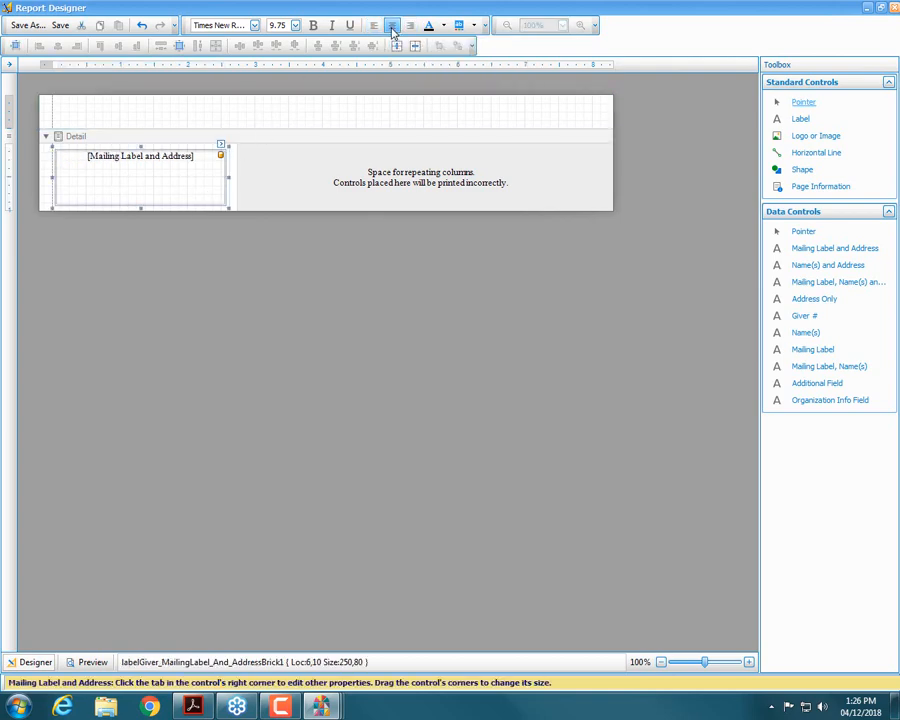
Set the Mailing Label and Address field's font to Arial and save the layout
{"action": "left_click", "coordinate": [254, 25]}
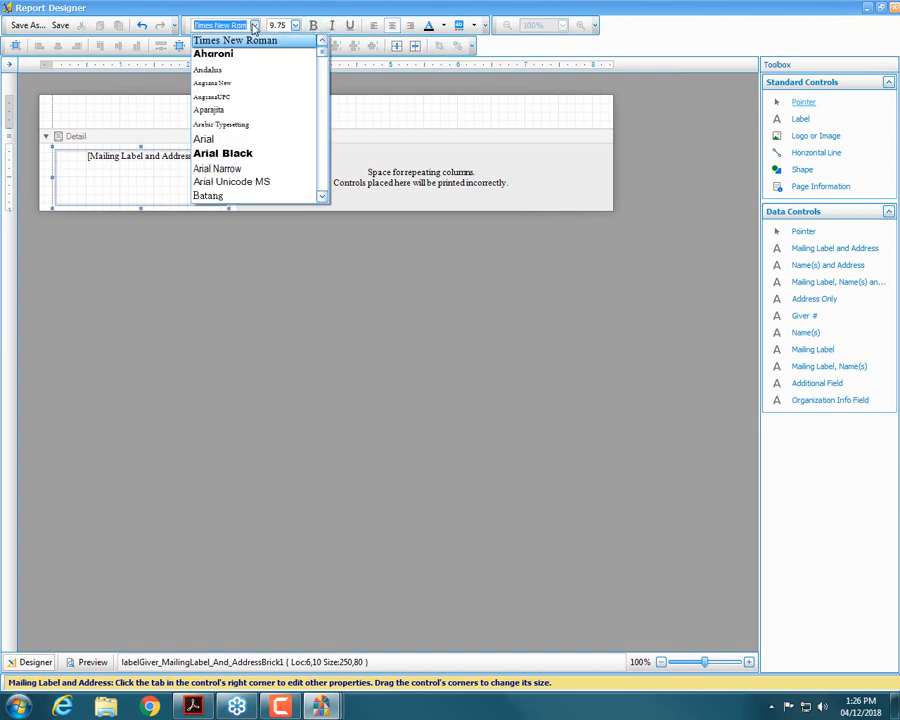
{"action": "left_click", "coordinate": [226, 139]}
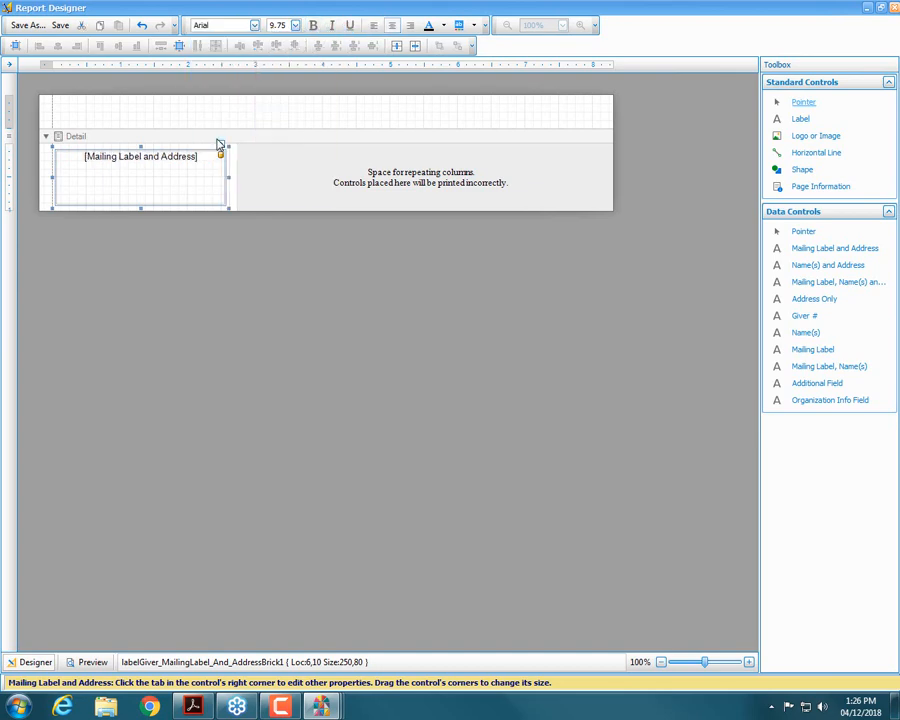
{"action": "left_click", "coordinate": [61, 25]}
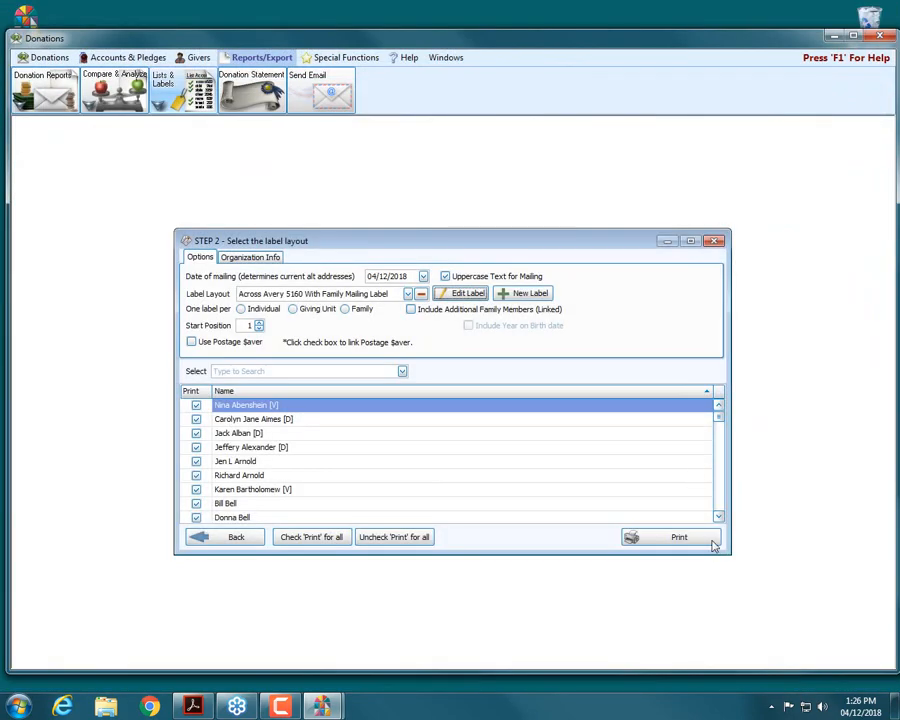
Choose one label per Family and generate the print preview for the Avery 5160 family mailing labels
{"action": "left_click", "coordinate": [713, 543]}
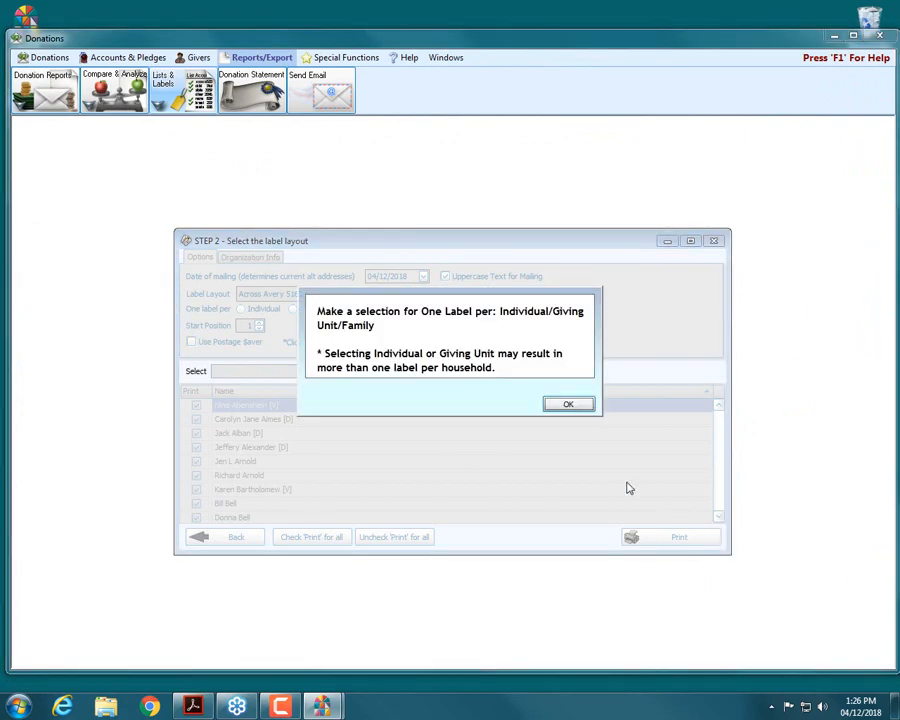
{"action": "left_click", "coordinate": [568, 404]}
{"action": "left_click", "coordinate": [347, 309]}
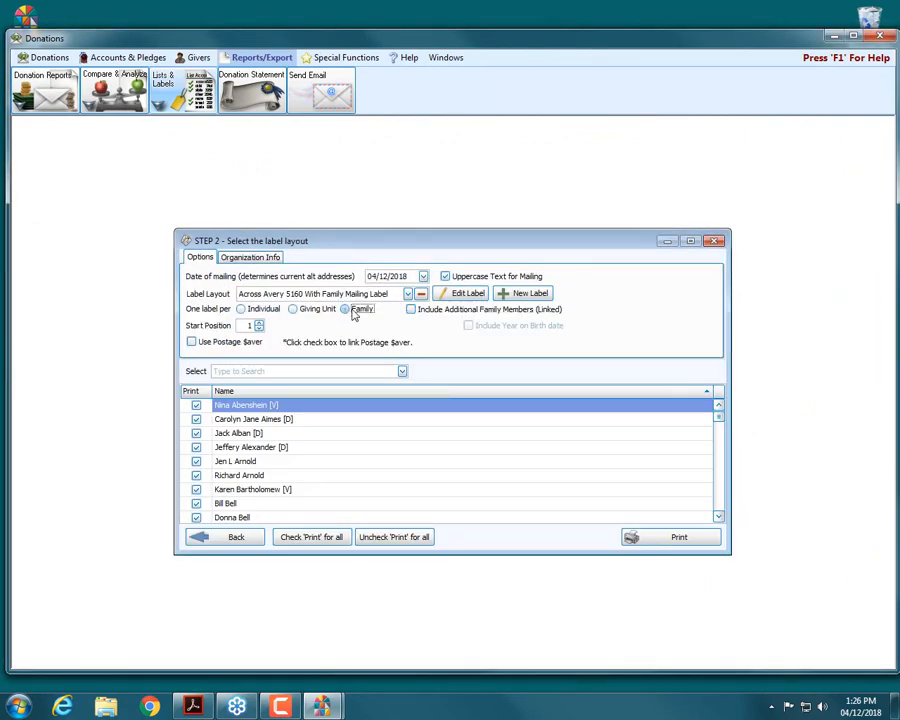
{"action": "left_click", "coordinate": [668, 543]}
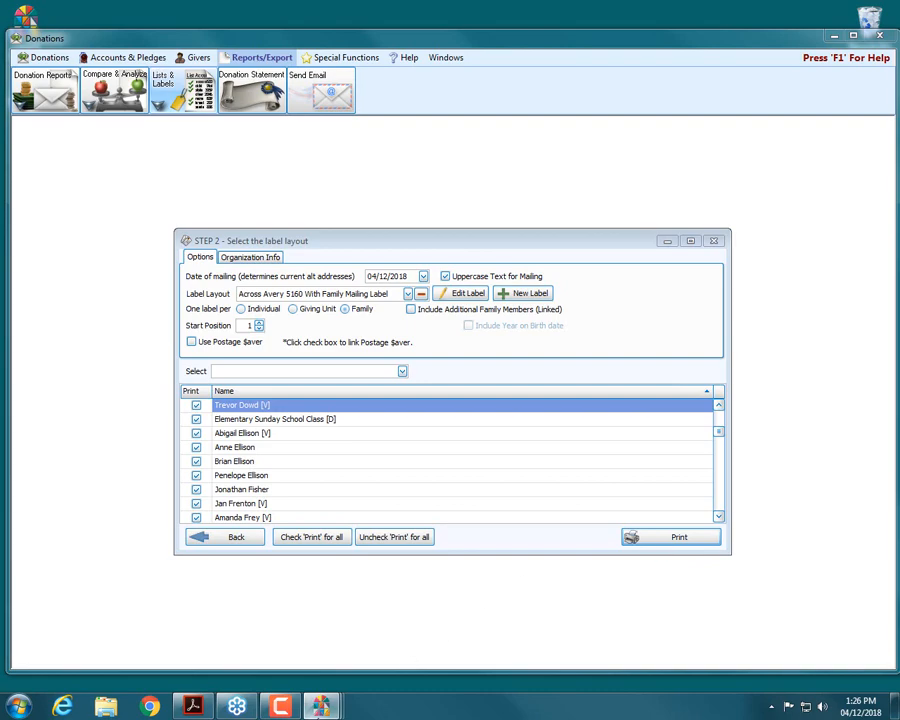
Try to bring up the label preview by closing its hidden Preview window and generating the labels again
{"action": "mouse_move", "coordinate": [320, 706]}
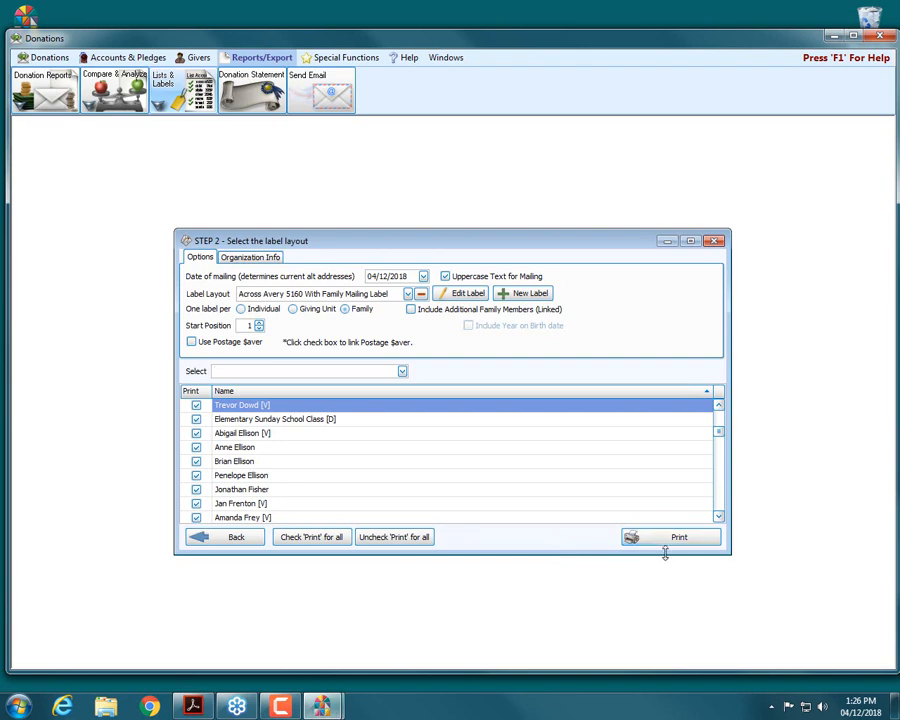
{"action": "left_click", "coordinate": [667, 544]}
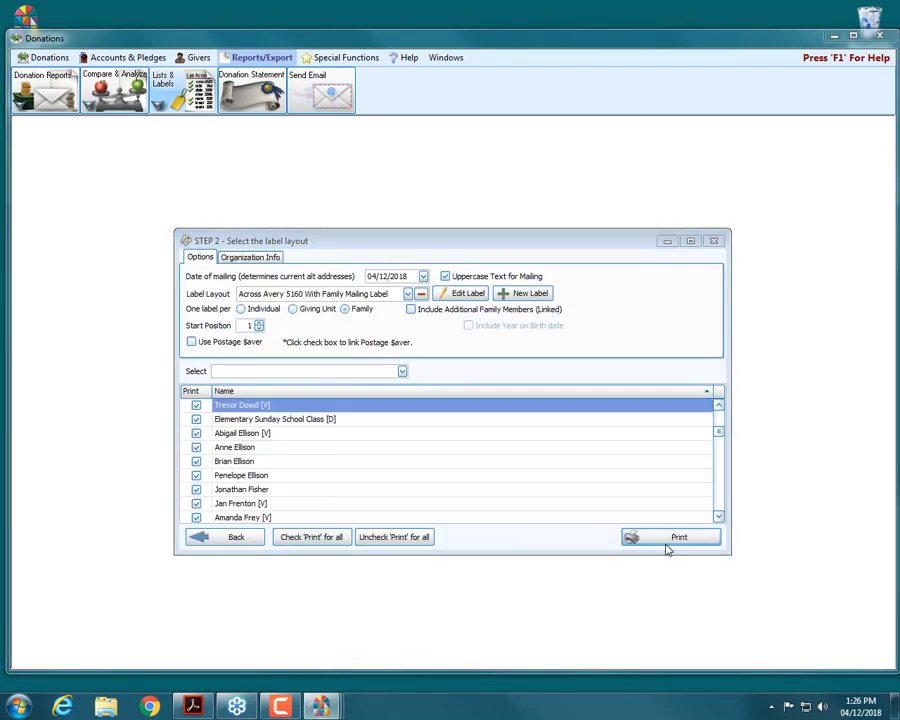
{"action": "mouse_move", "coordinate": [320, 706]}
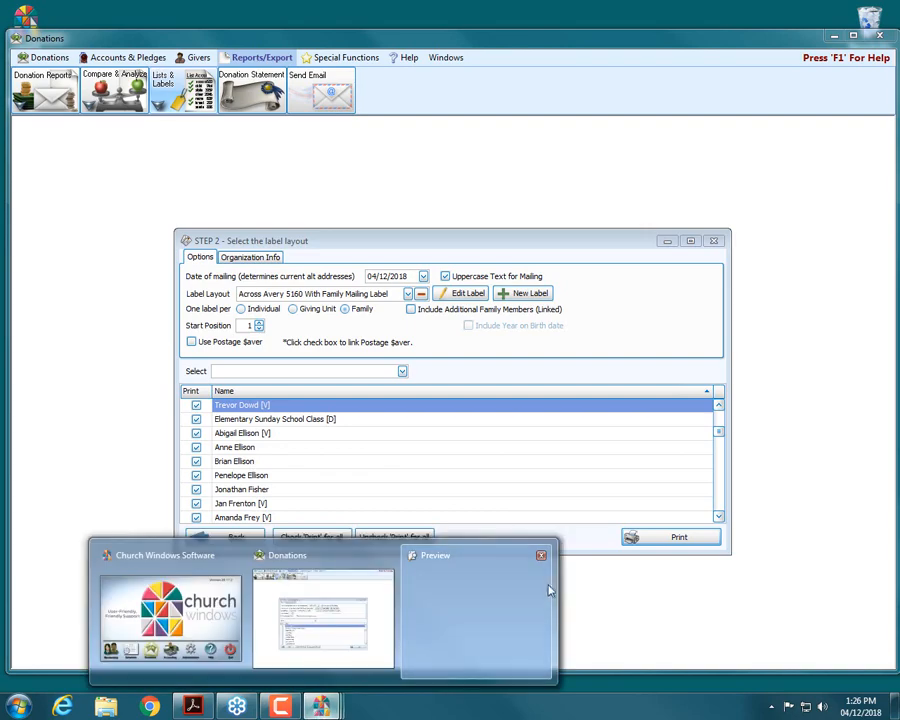
{"action": "left_click", "coordinate": [542, 557]}
{"action": "left_click", "coordinate": [643, 539]}
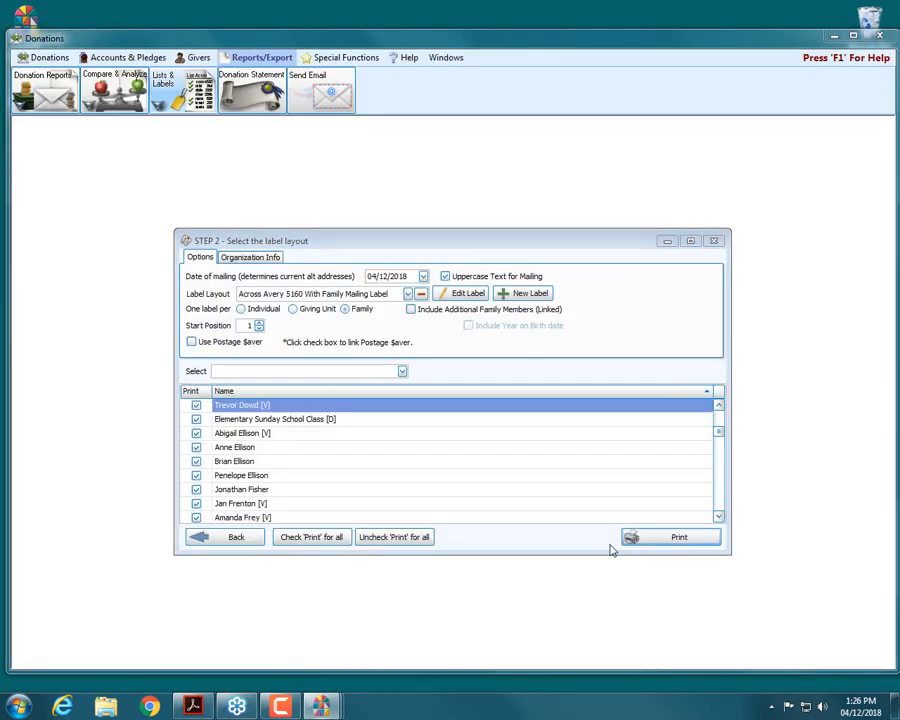
{"action": "mouse_move", "coordinate": [322, 706]}
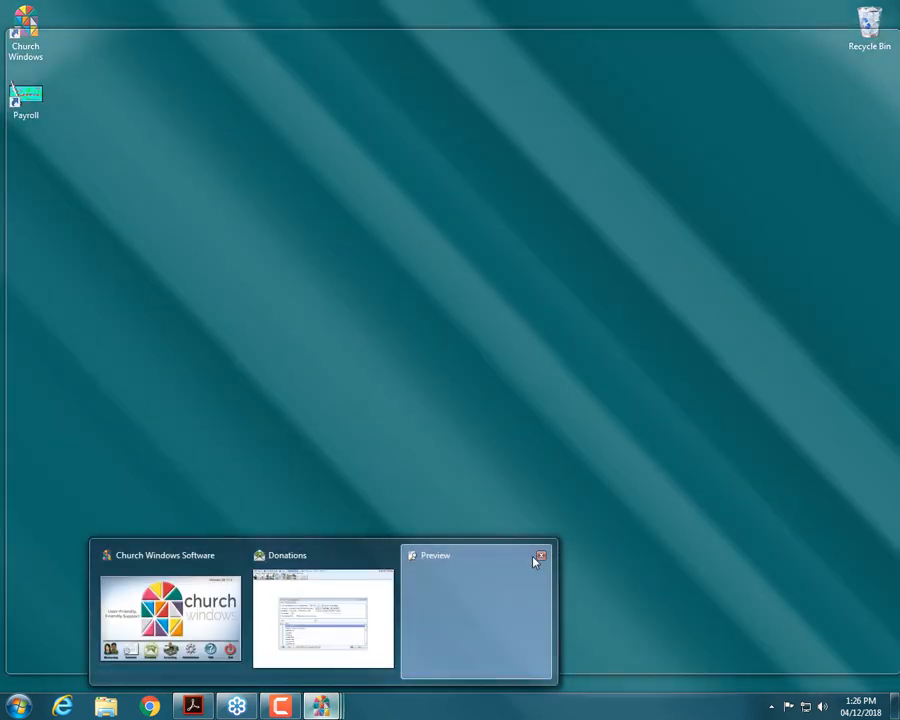
{"action": "left_click", "coordinate": [519, 566]}
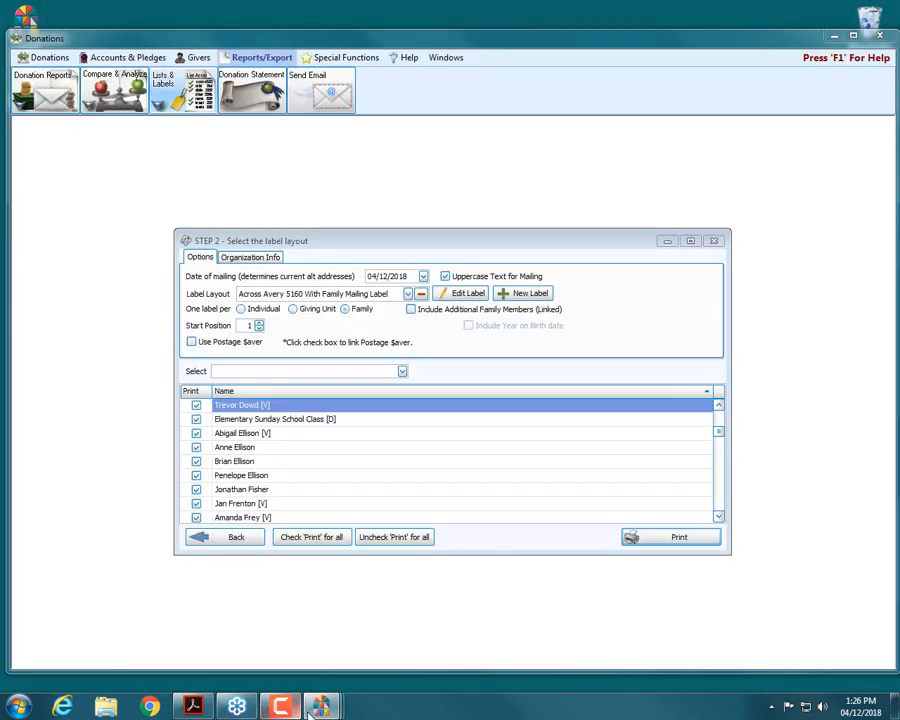
{"action": "left_click", "coordinate": [322, 706]}
{"action": "right_click", "coordinate": [418, 662]}
{"action": "left_click", "coordinate": [432, 637]}
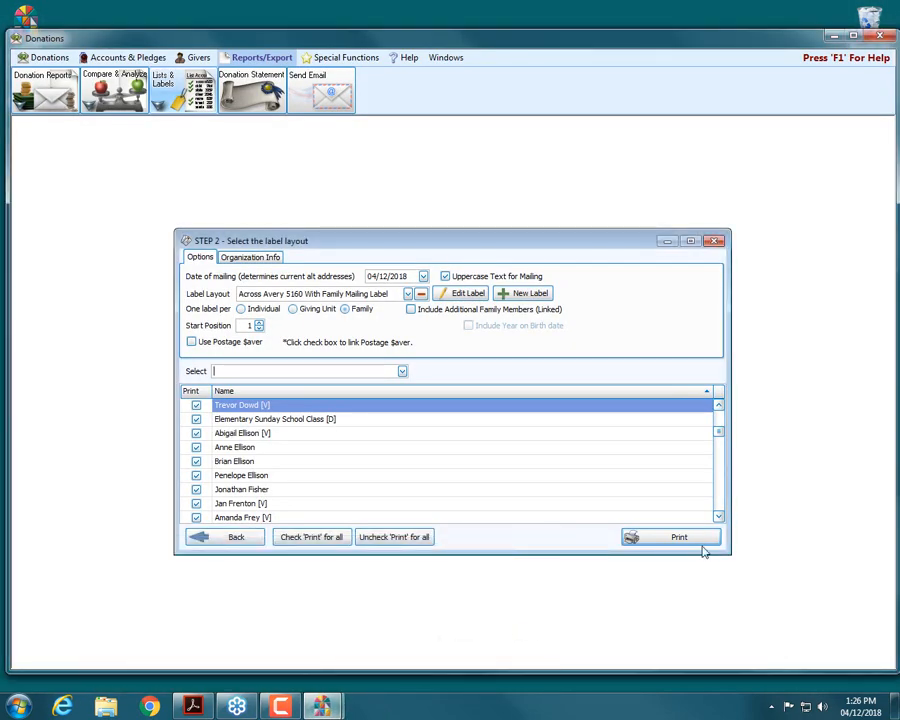
Generate the family label preview, check the centered Arial addresses on the first page, and close the preview
{"action": "left_click", "coordinate": [703, 544]}
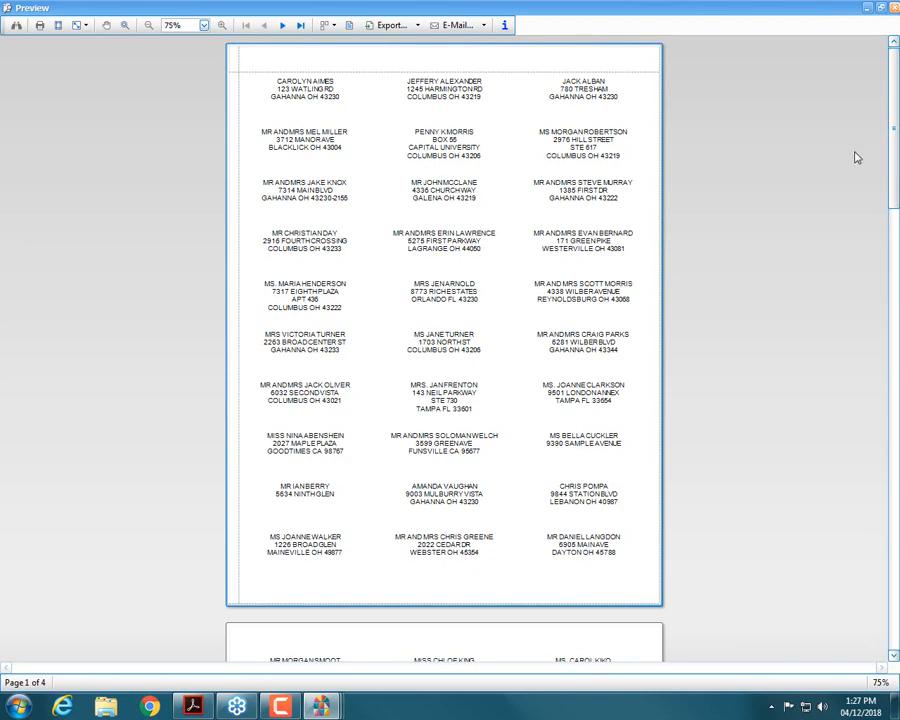
{"action": "left_click", "coordinate": [893, 9]}
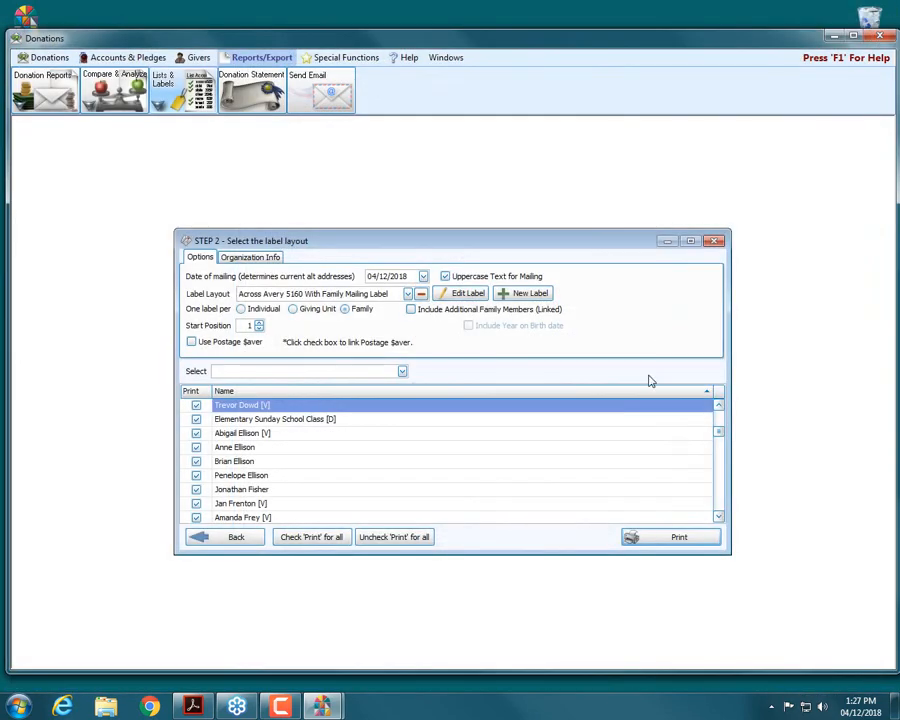